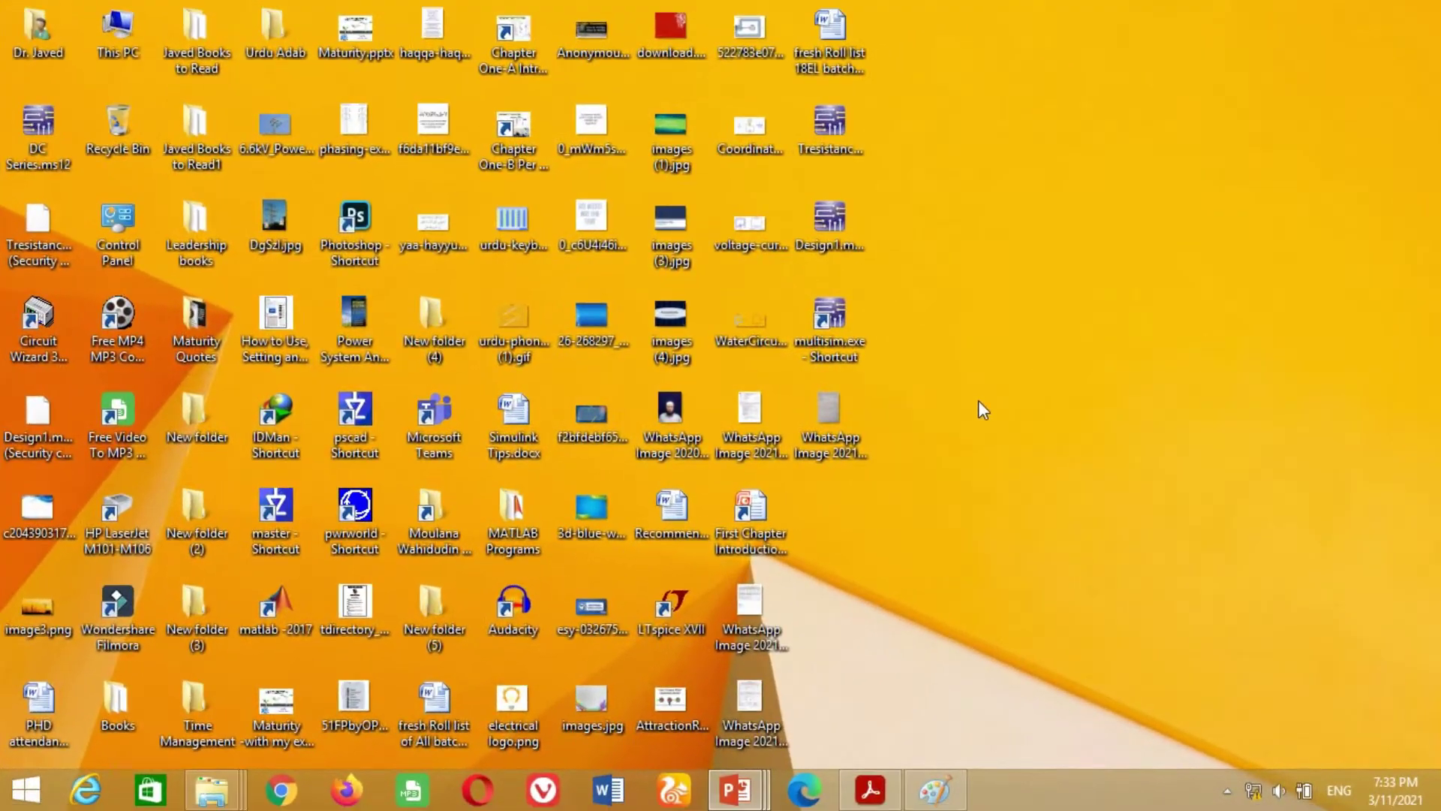
# Launch Multisim and place a DC_POWER source V1 from POWER_SOURCES on the Design1 sheet.
pyautogui.doubleClick(839, 320)
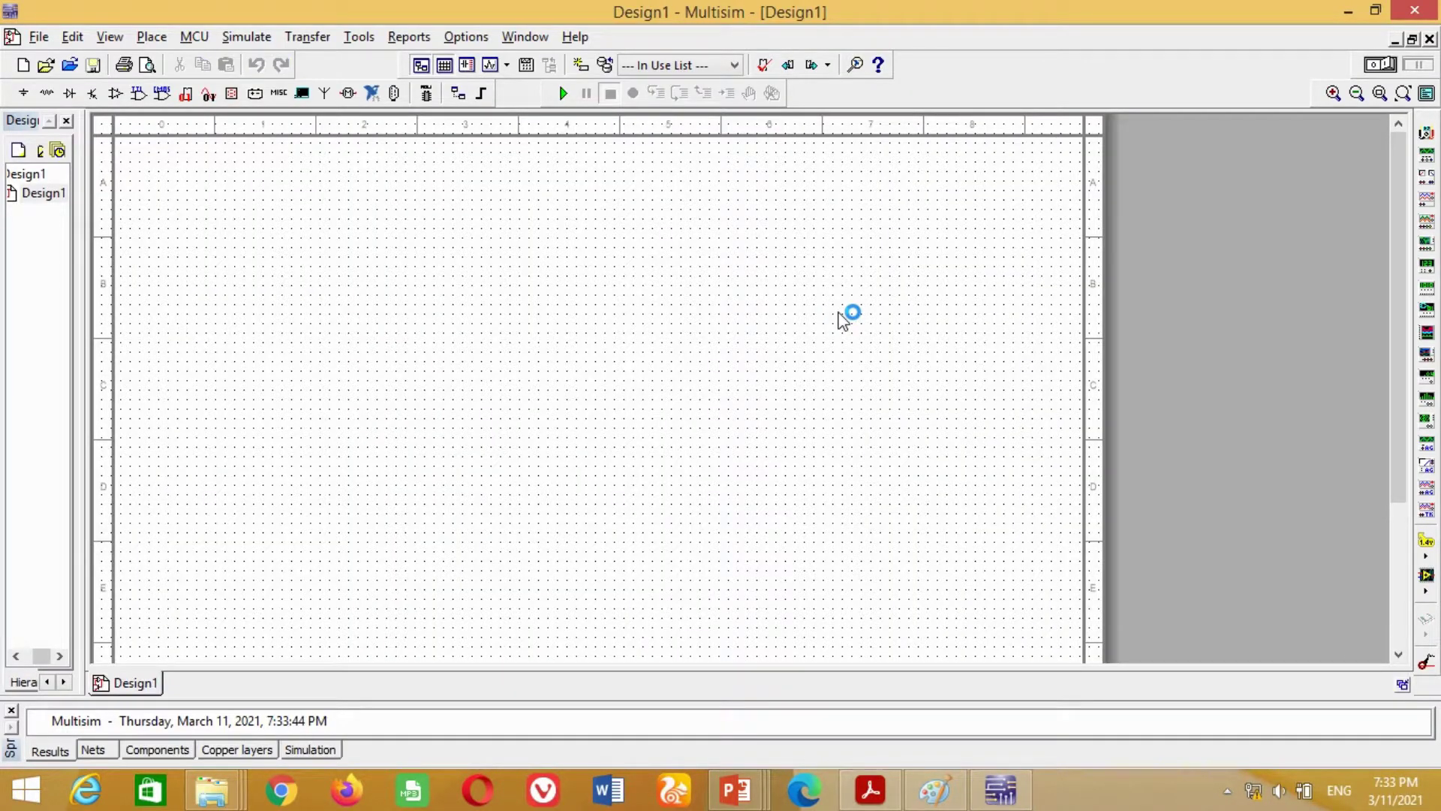
pyautogui.moveTo(82, 296); pyautogui.dragTo(137, 295)
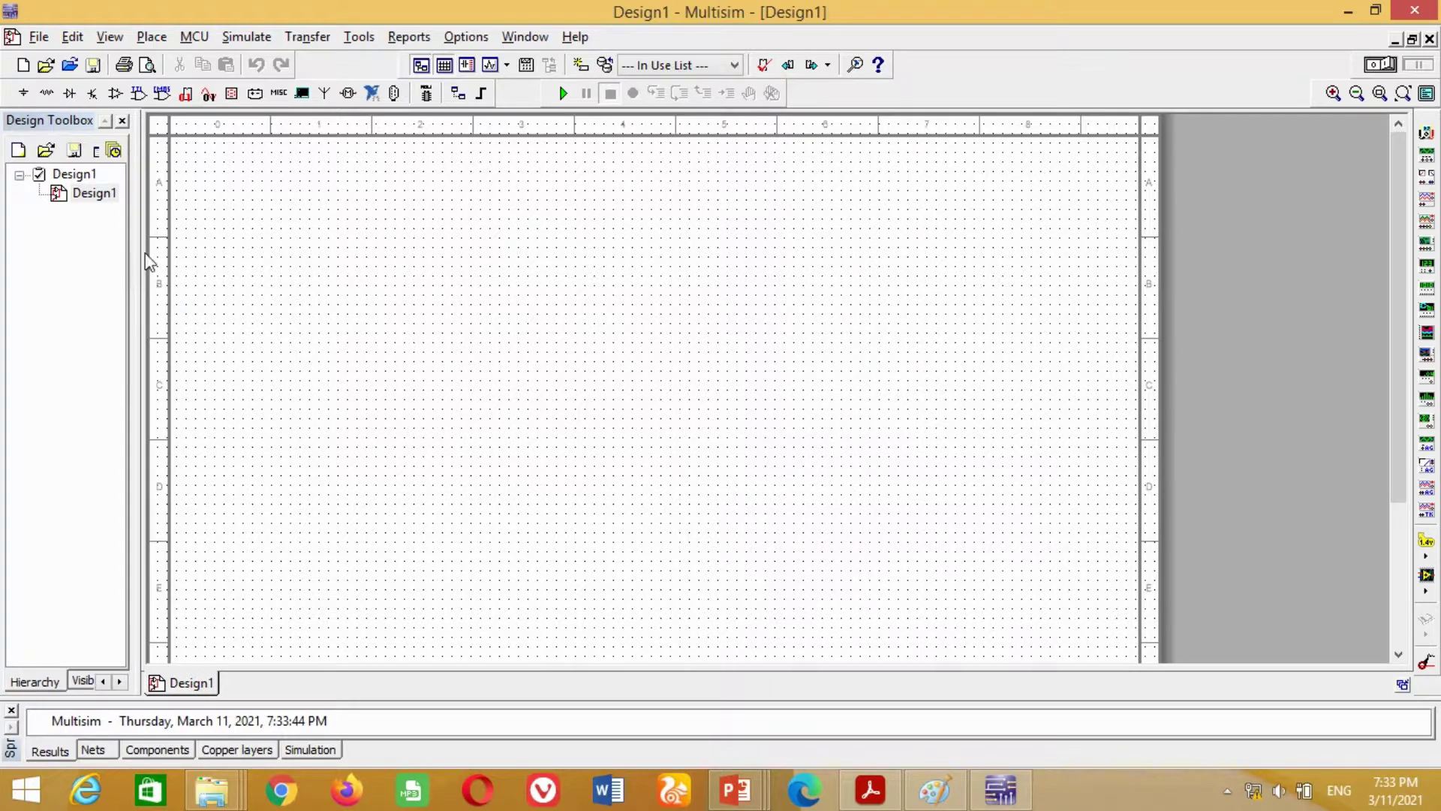
pyautogui.click(152, 37)
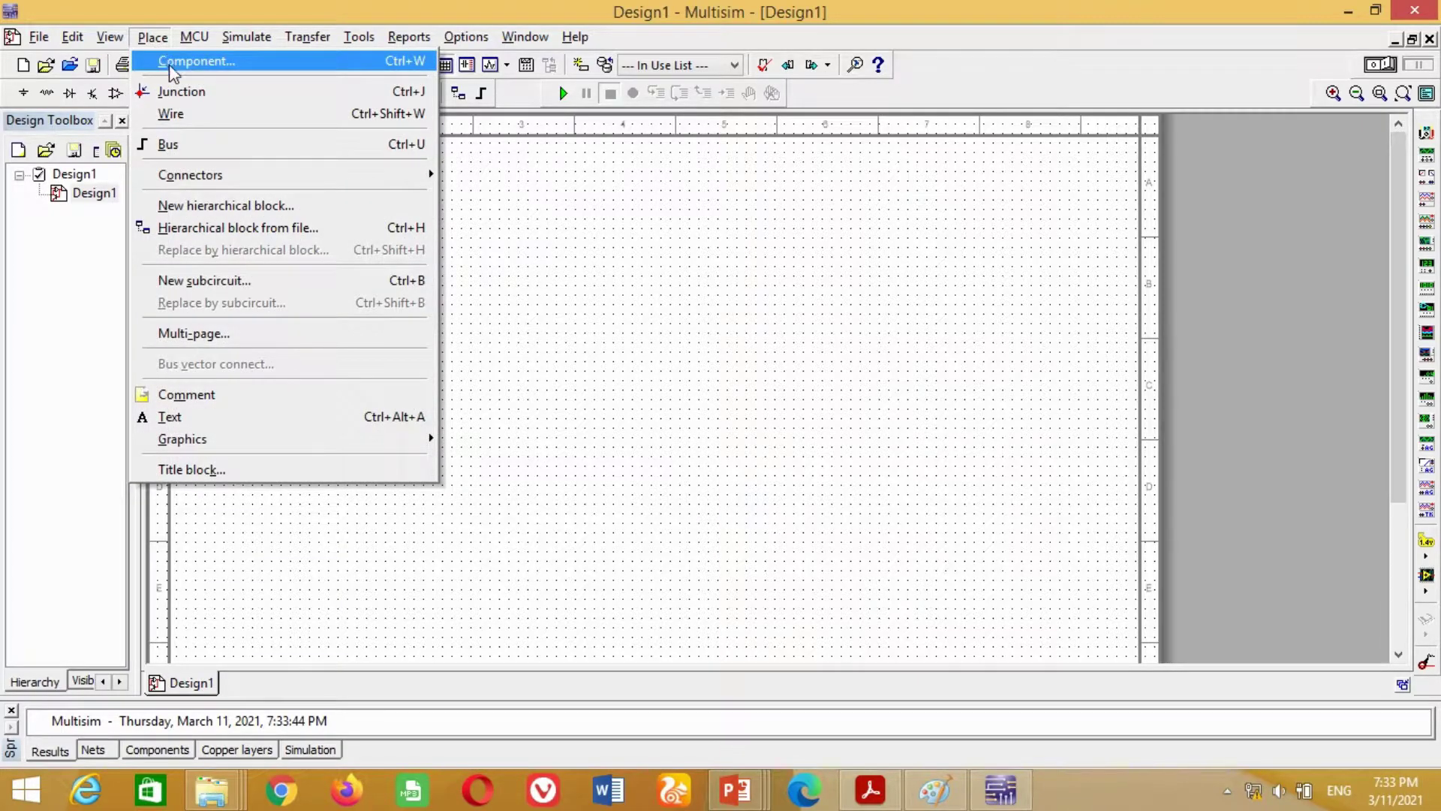
pyautogui.click(171, 63)
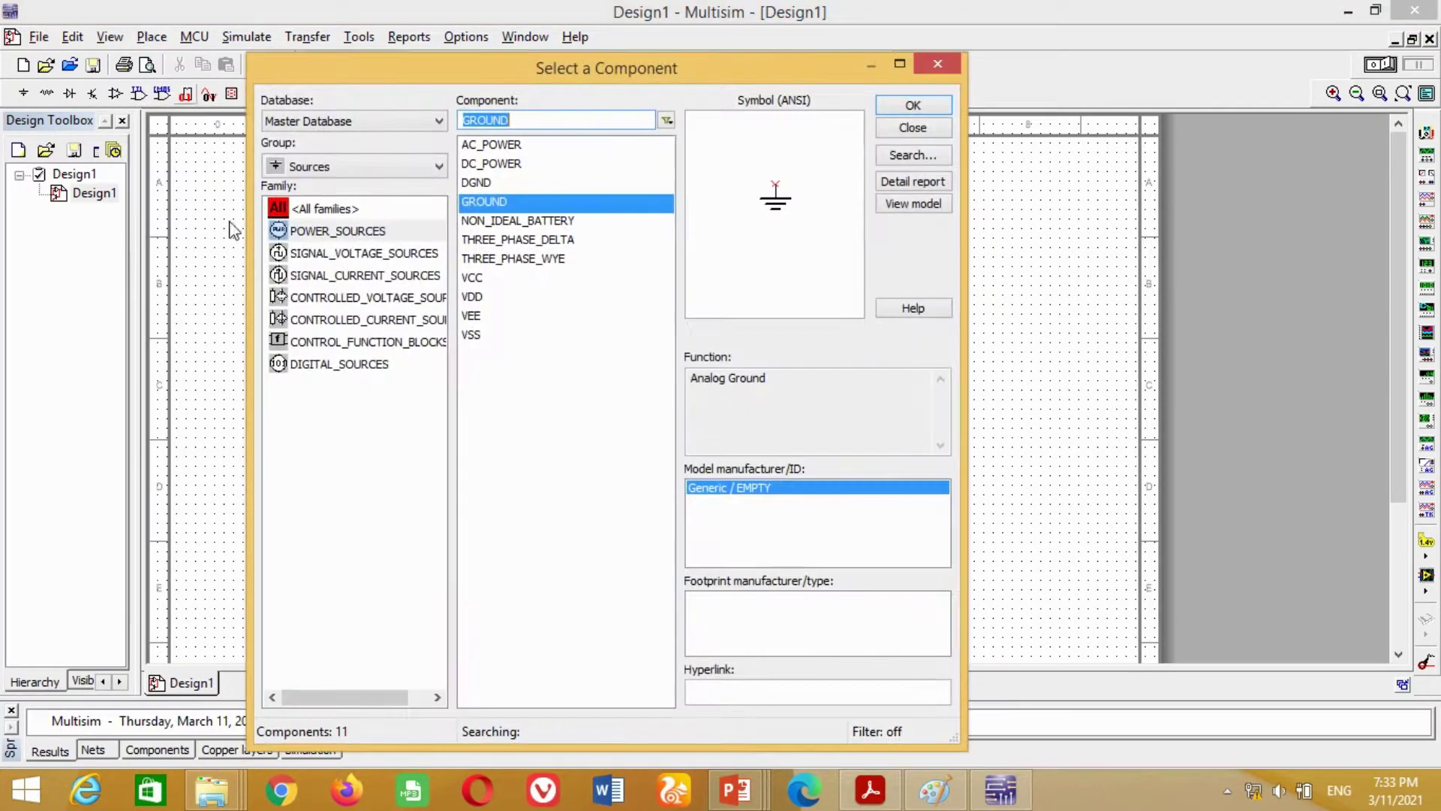
pyautogui.click(327, 233)
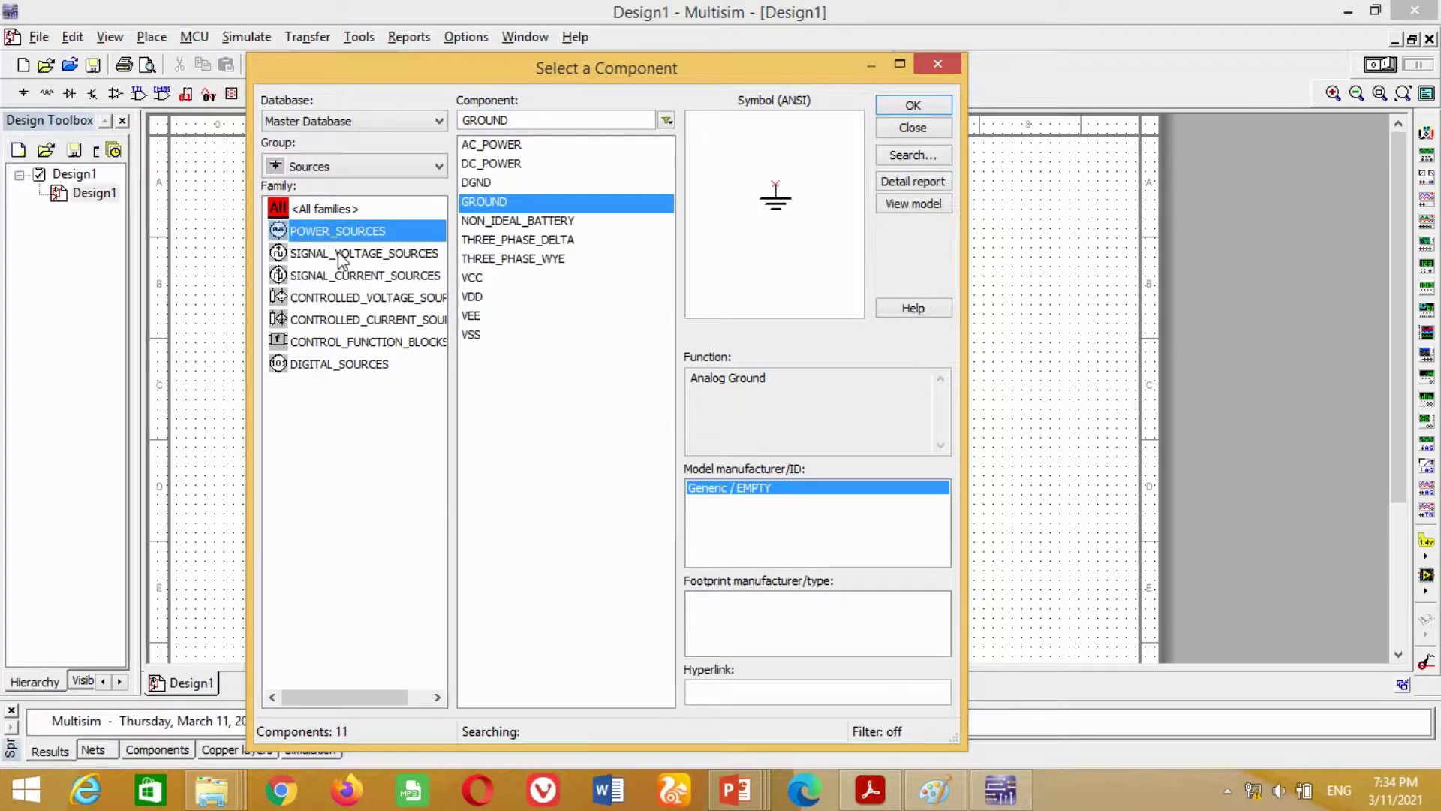
pyautogui.click(487, 166)
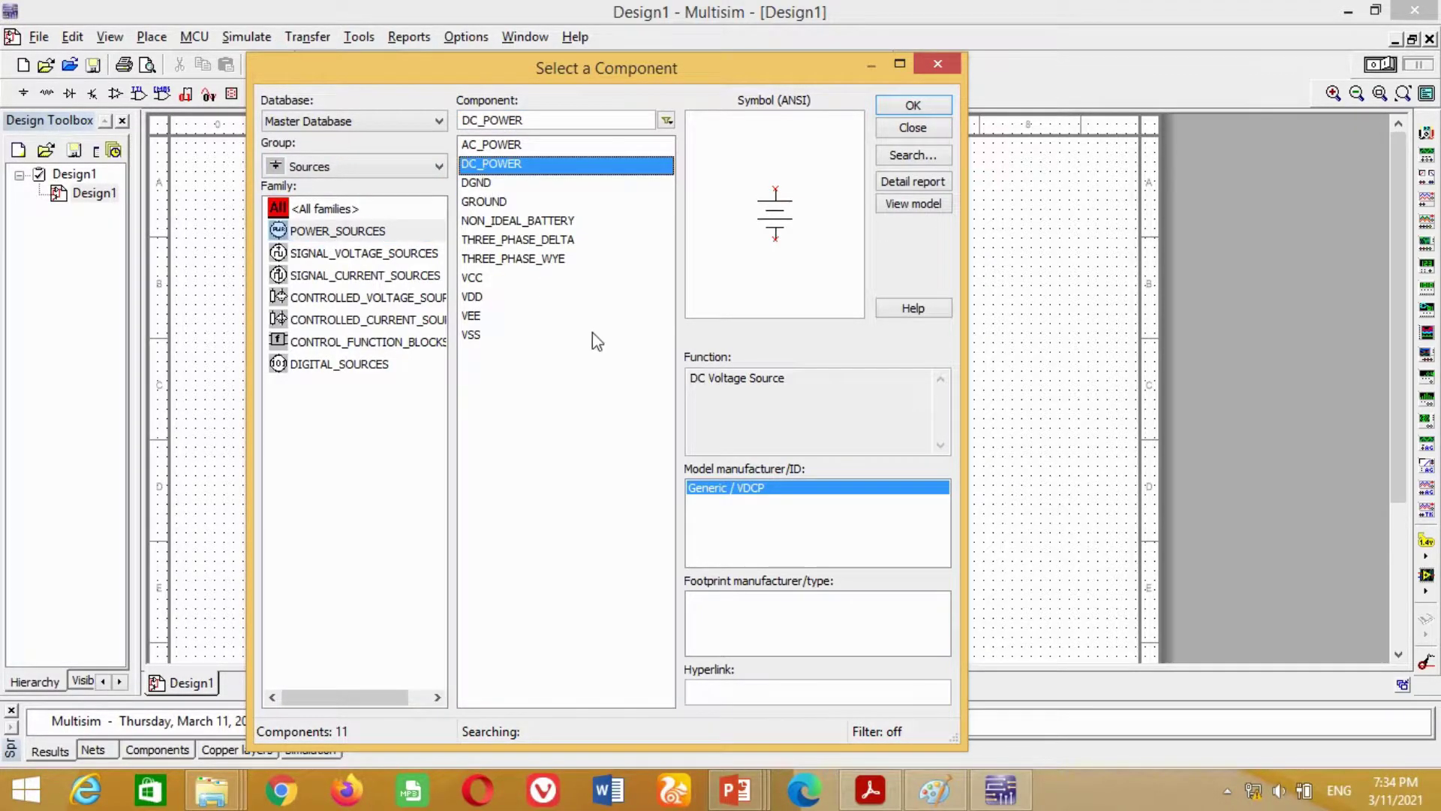
pyautogui.click(913, 106)
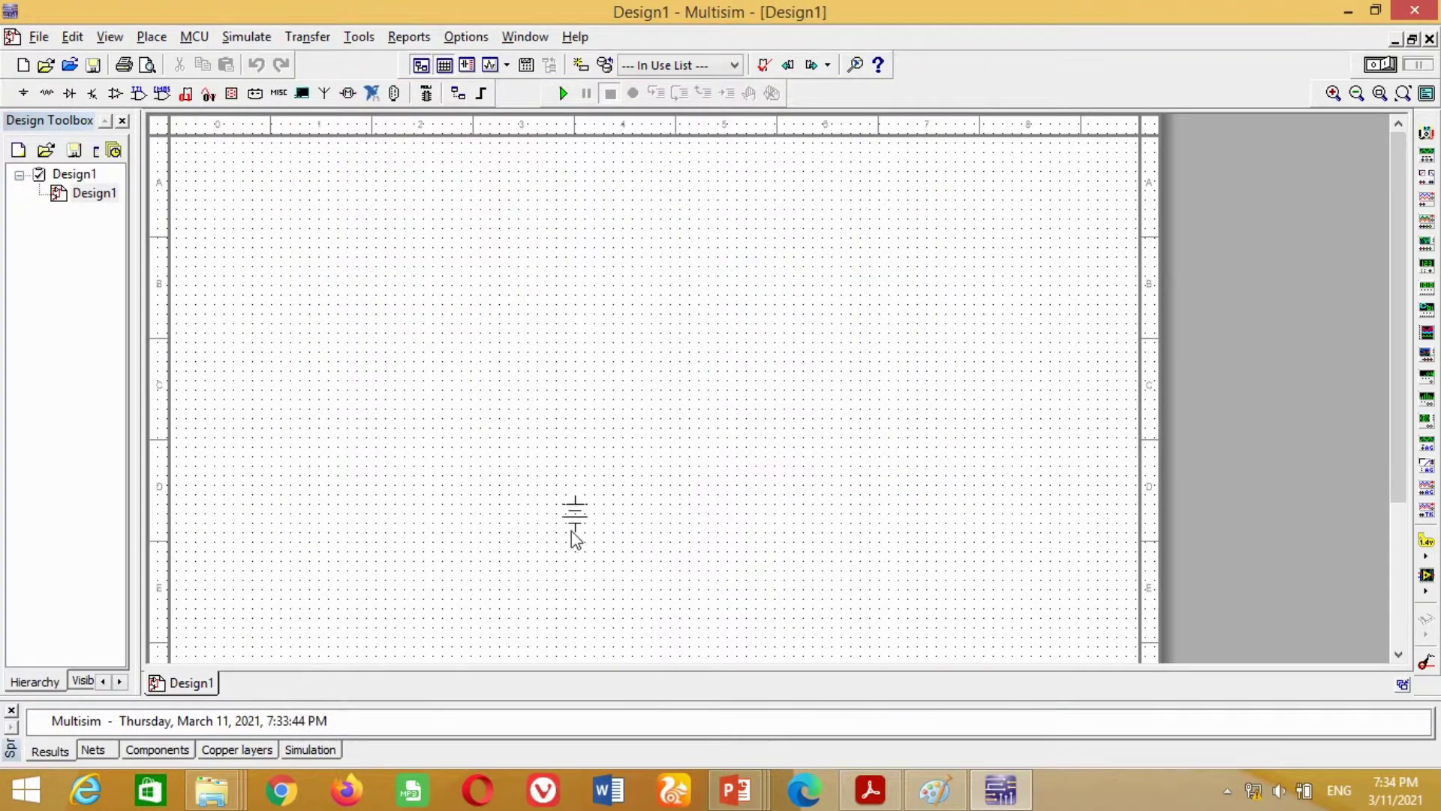
pyautogui.click(561, 516)
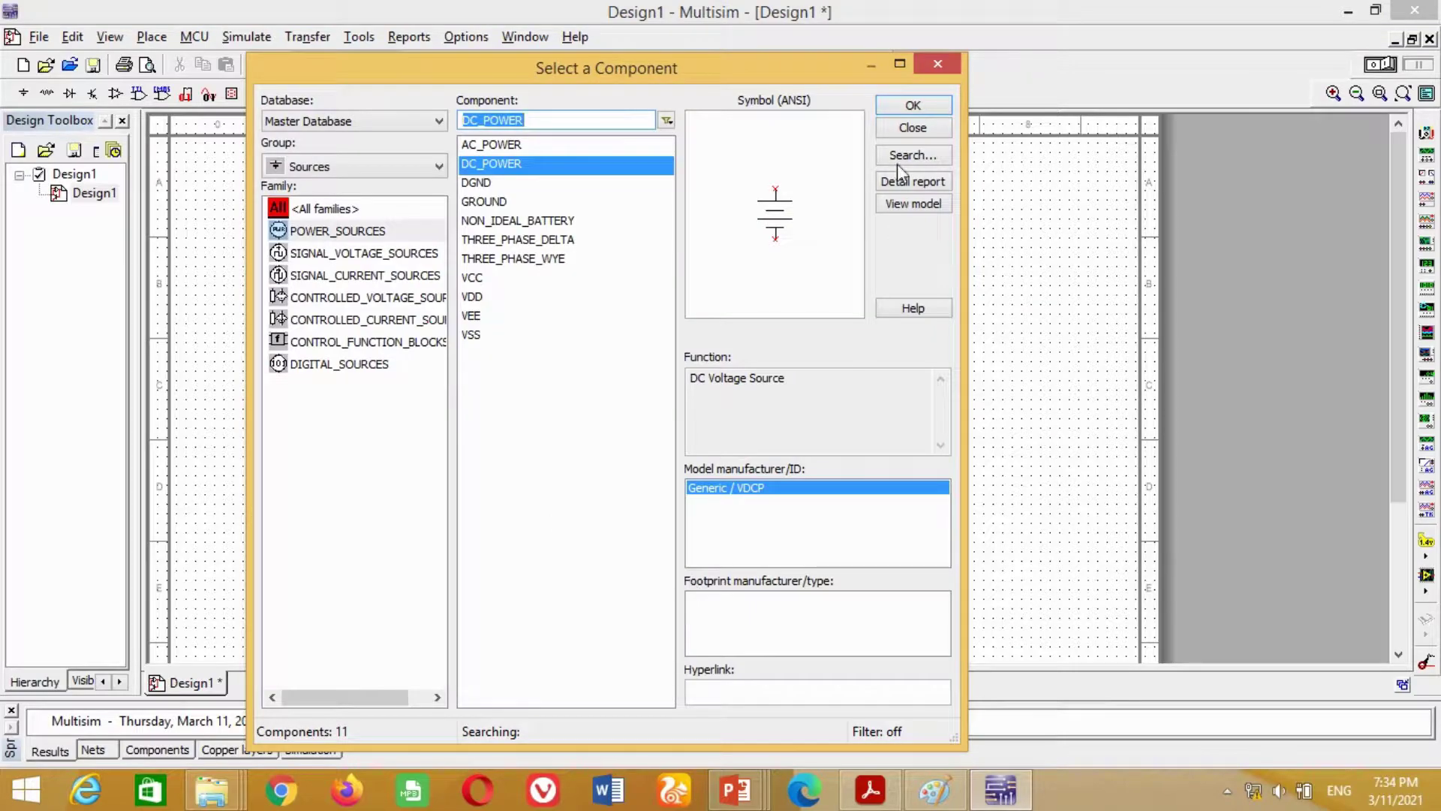
pyautogui.click(918, 130)
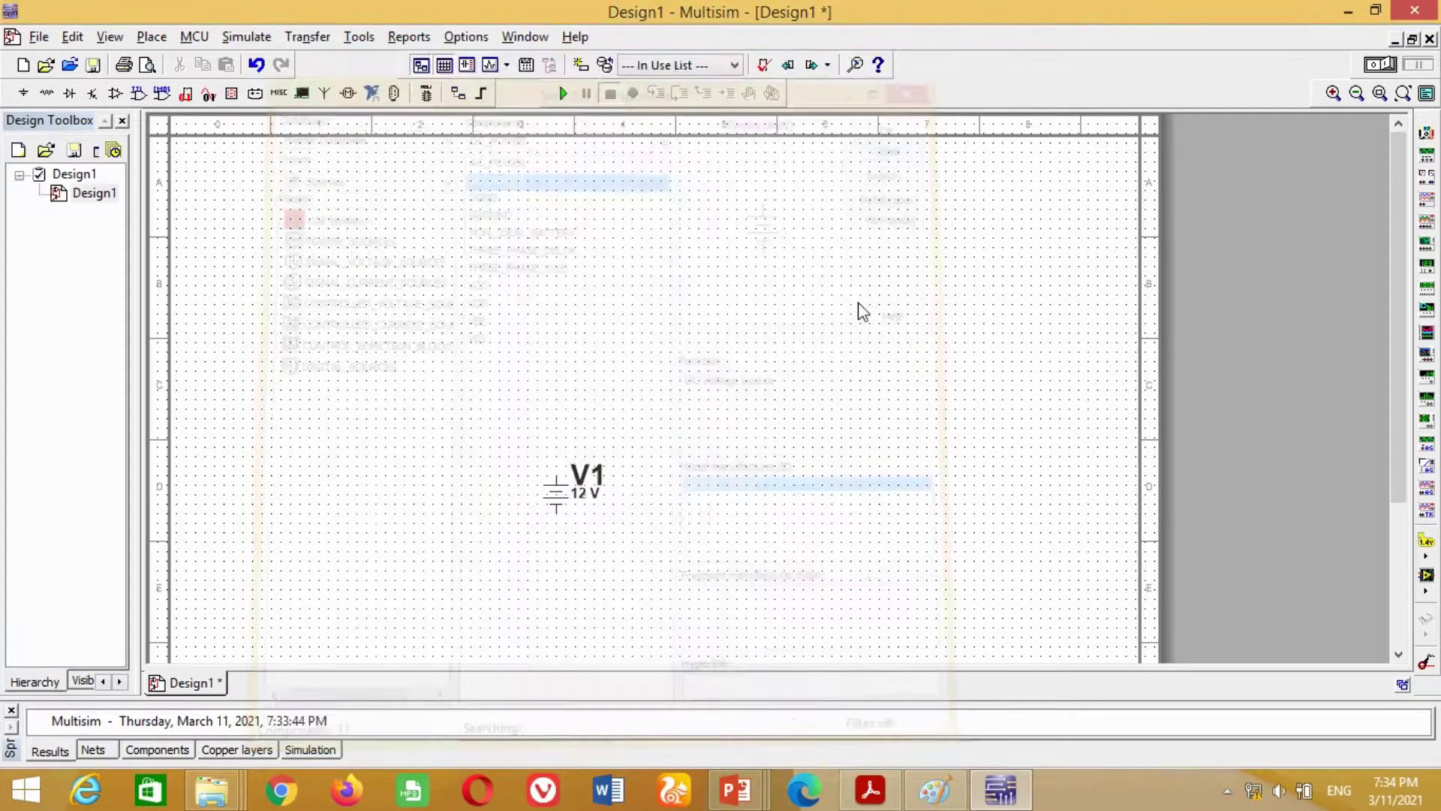
# Rotate V1 to a horizontal orientation and move it lower-right on the sheet.
pyautogui.click(562, 501)
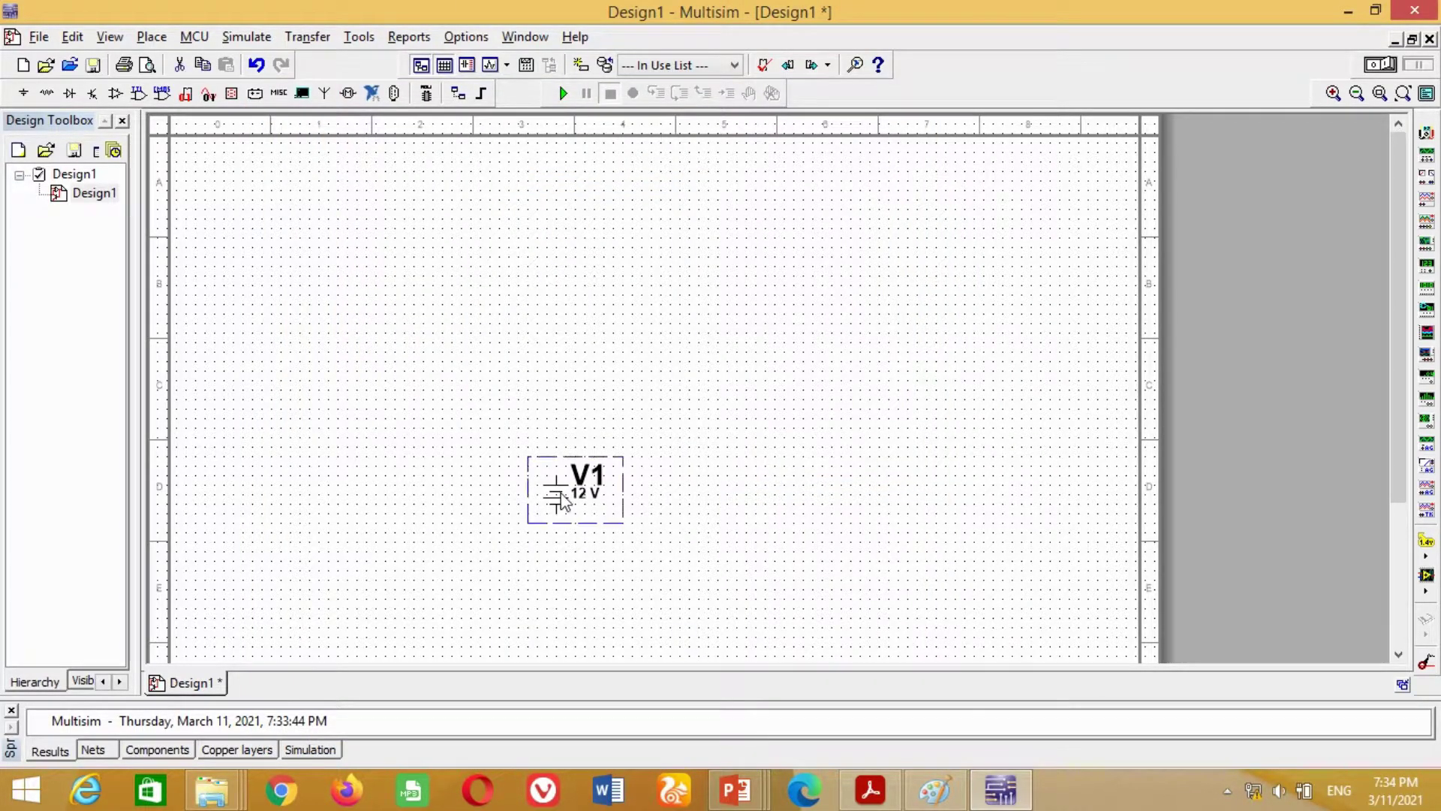
pyautogui.hotkey('ctrl', 'r')
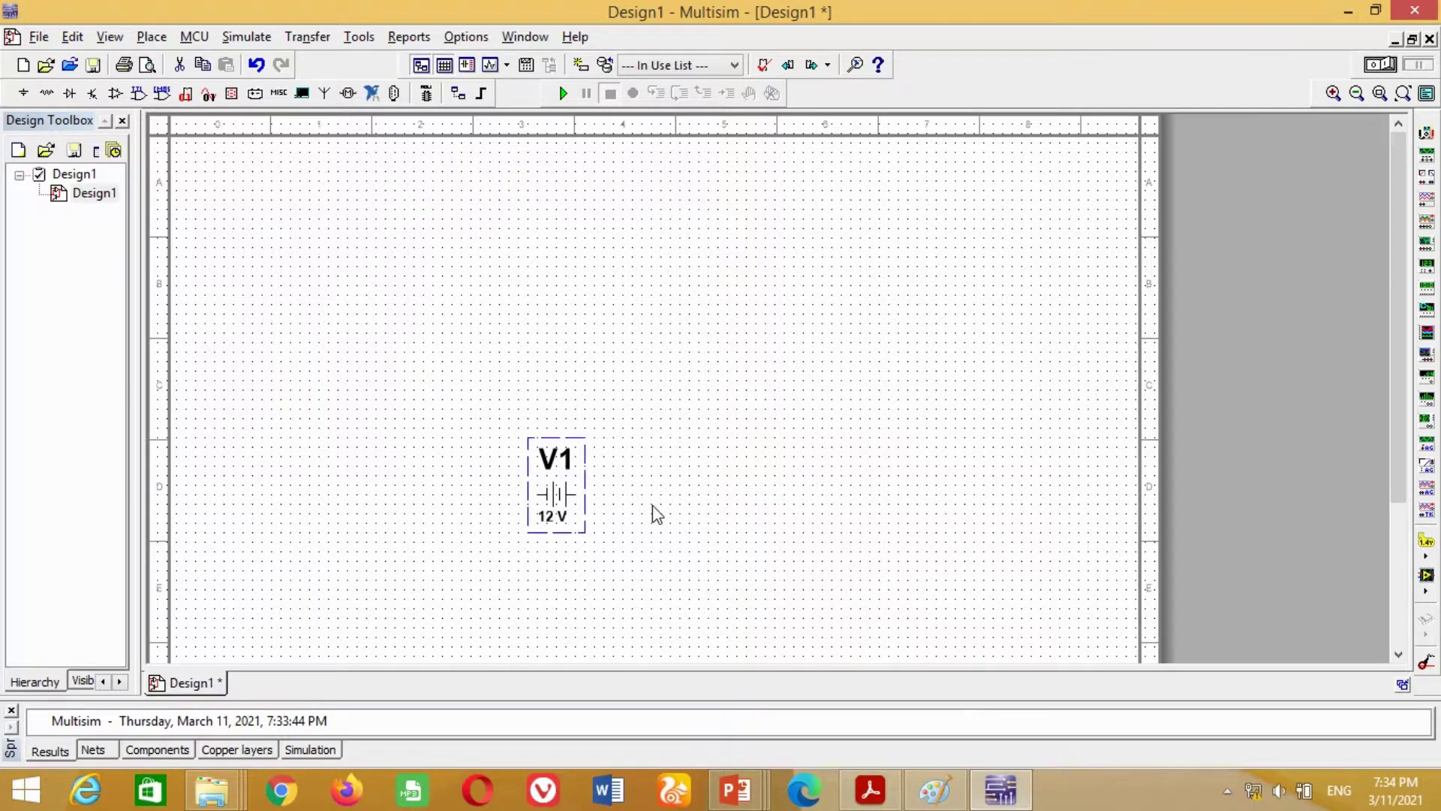
pyautogui.hotkey('ctrl', 'r')
pyautogui.hotkey('ctrl', 'z')
pyautogui.moveTo(553, 501); pyautogui.dragTo(656, 546)
pyautogui.click(494, 477)
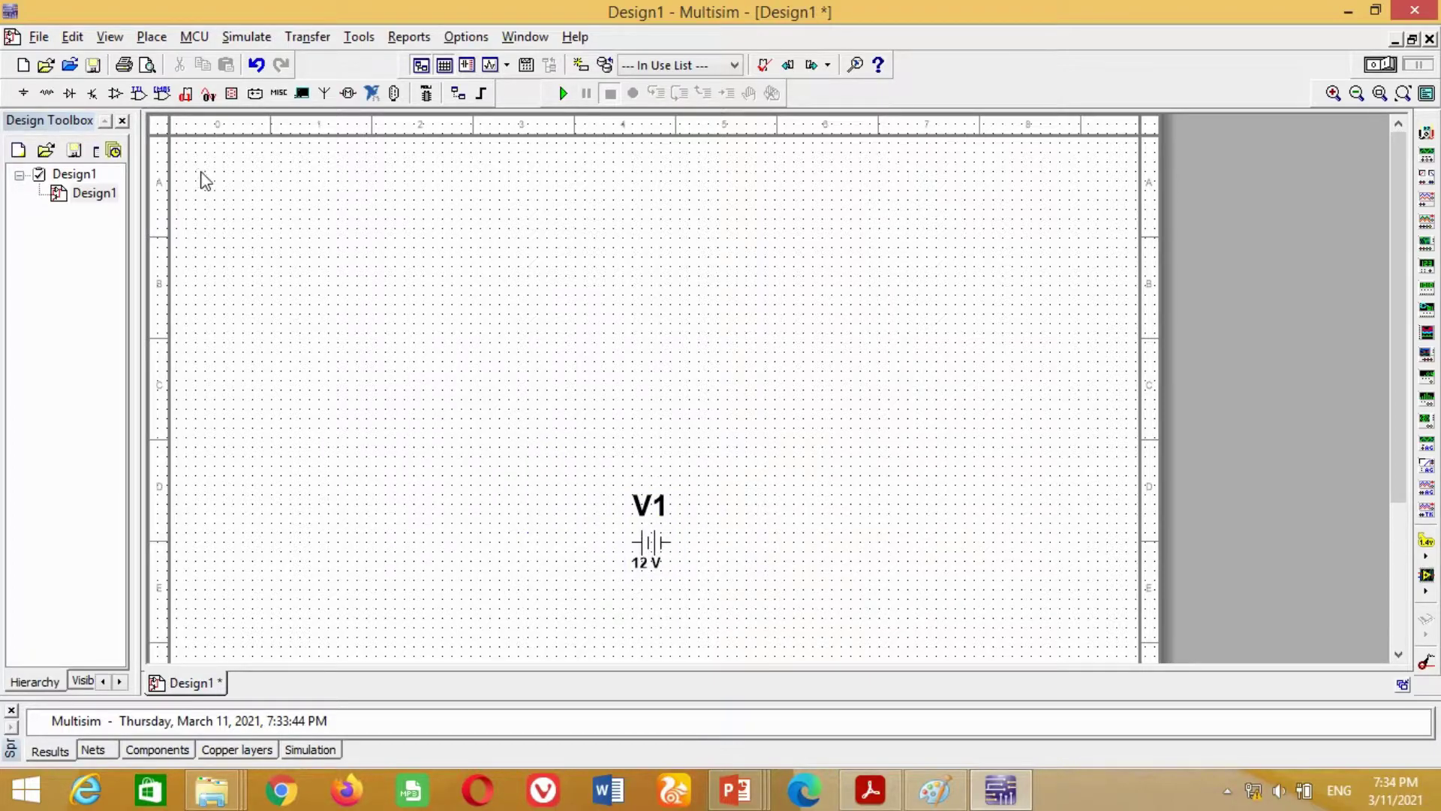
# Place a 1 Ω resistor R1 from the Basic group at the upper left of the schematic.
pyautogui.click(152, 37)
pyautogui.click(174, 57)
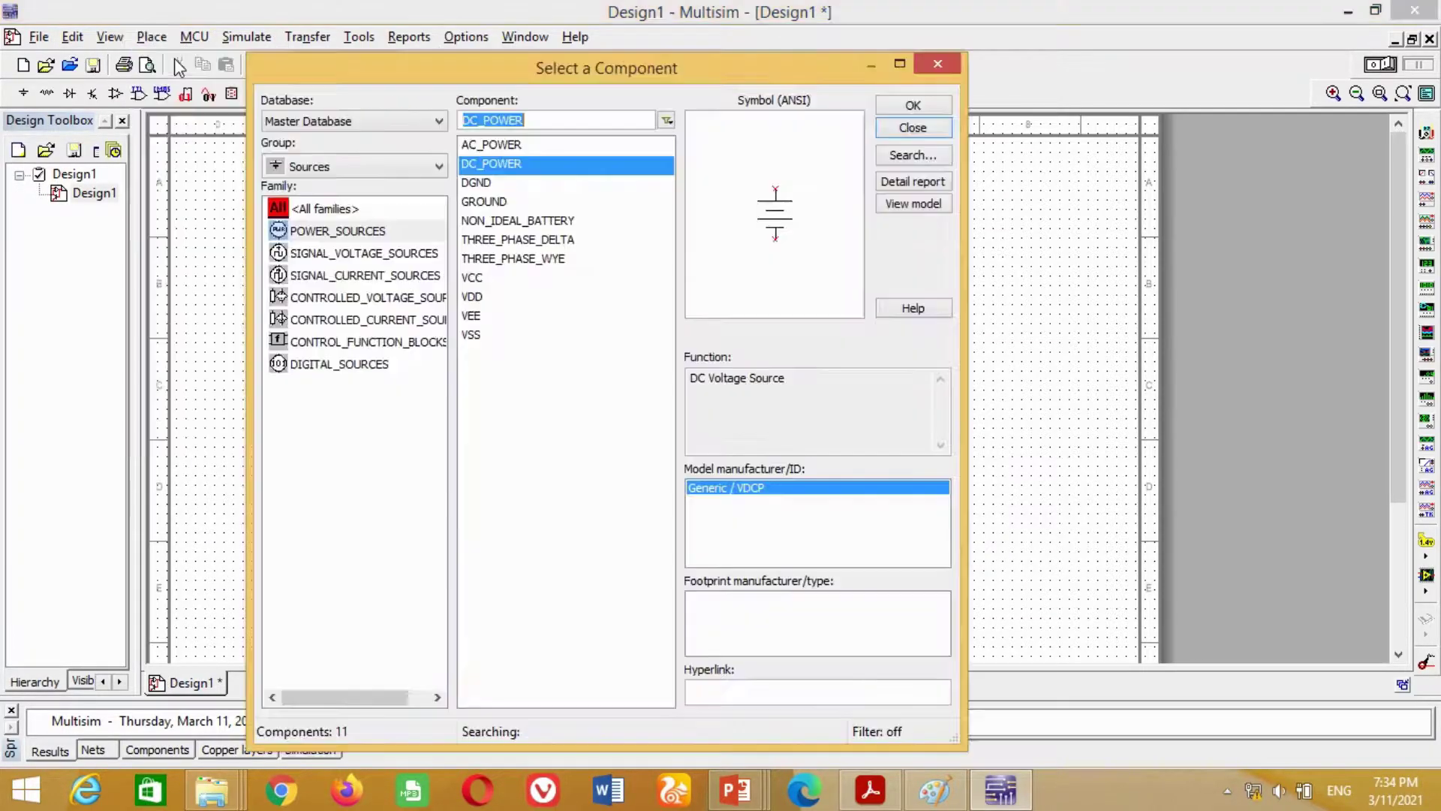
pyautogui.click(308, 171)
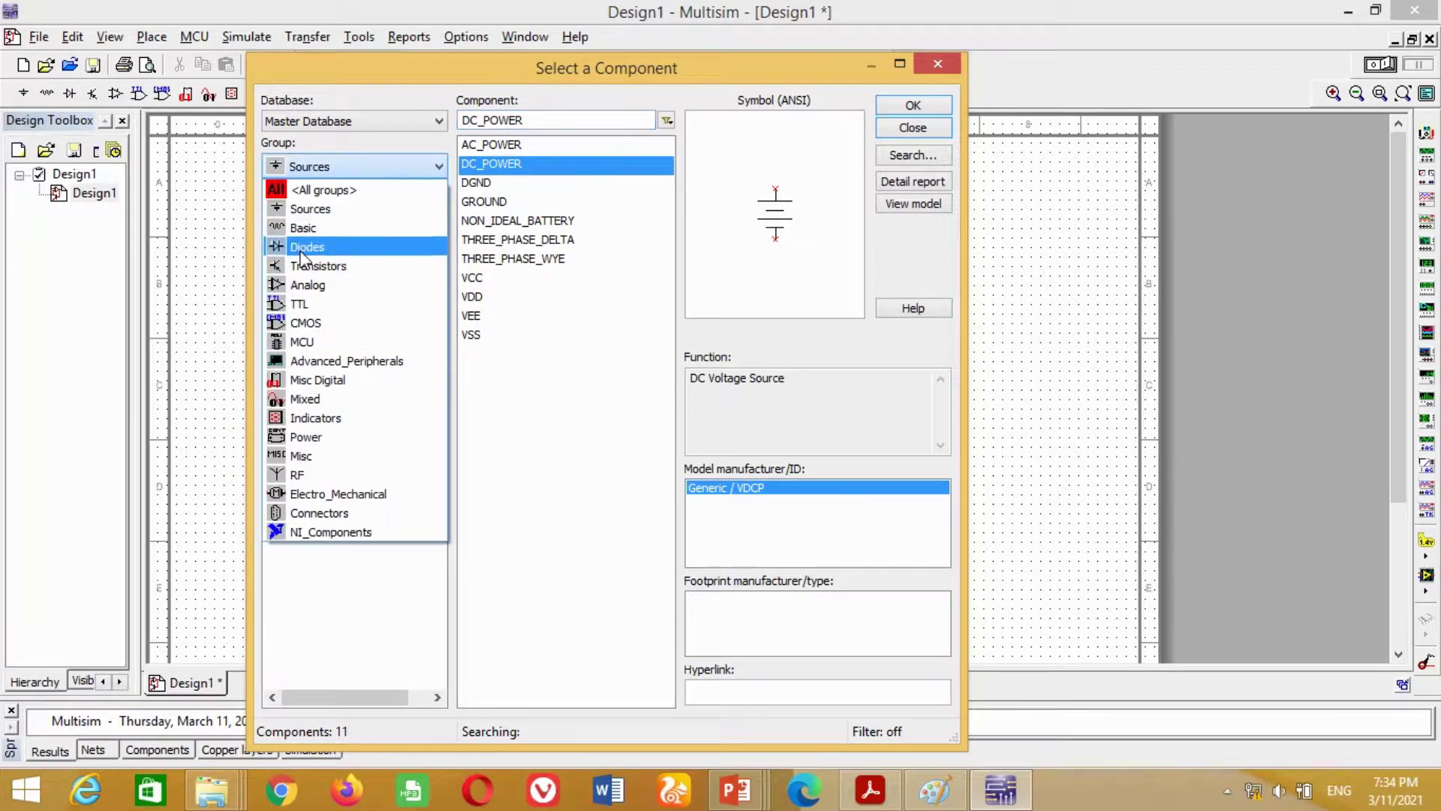
pyautogui.click(304, 228)
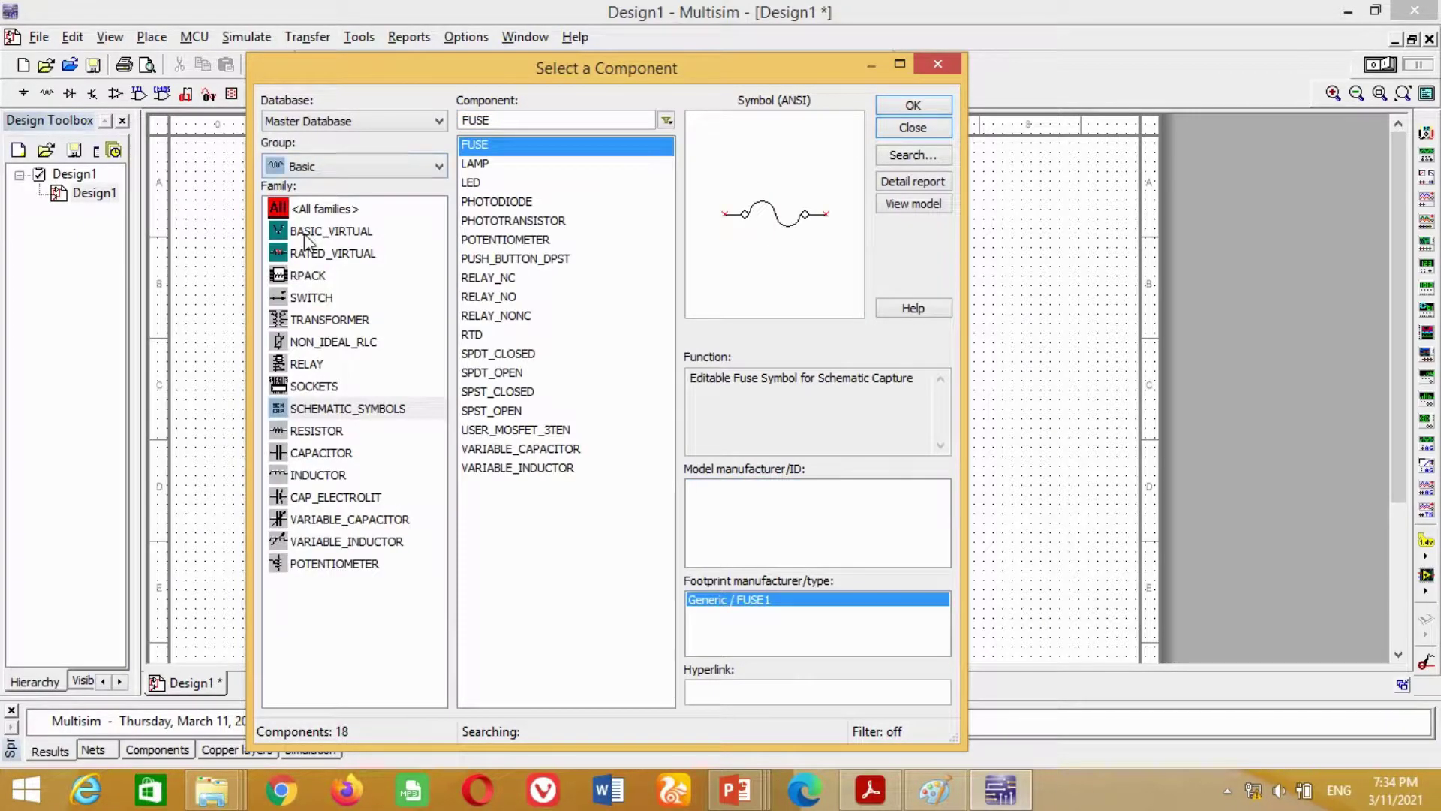
pyautogui.click(304, 436)
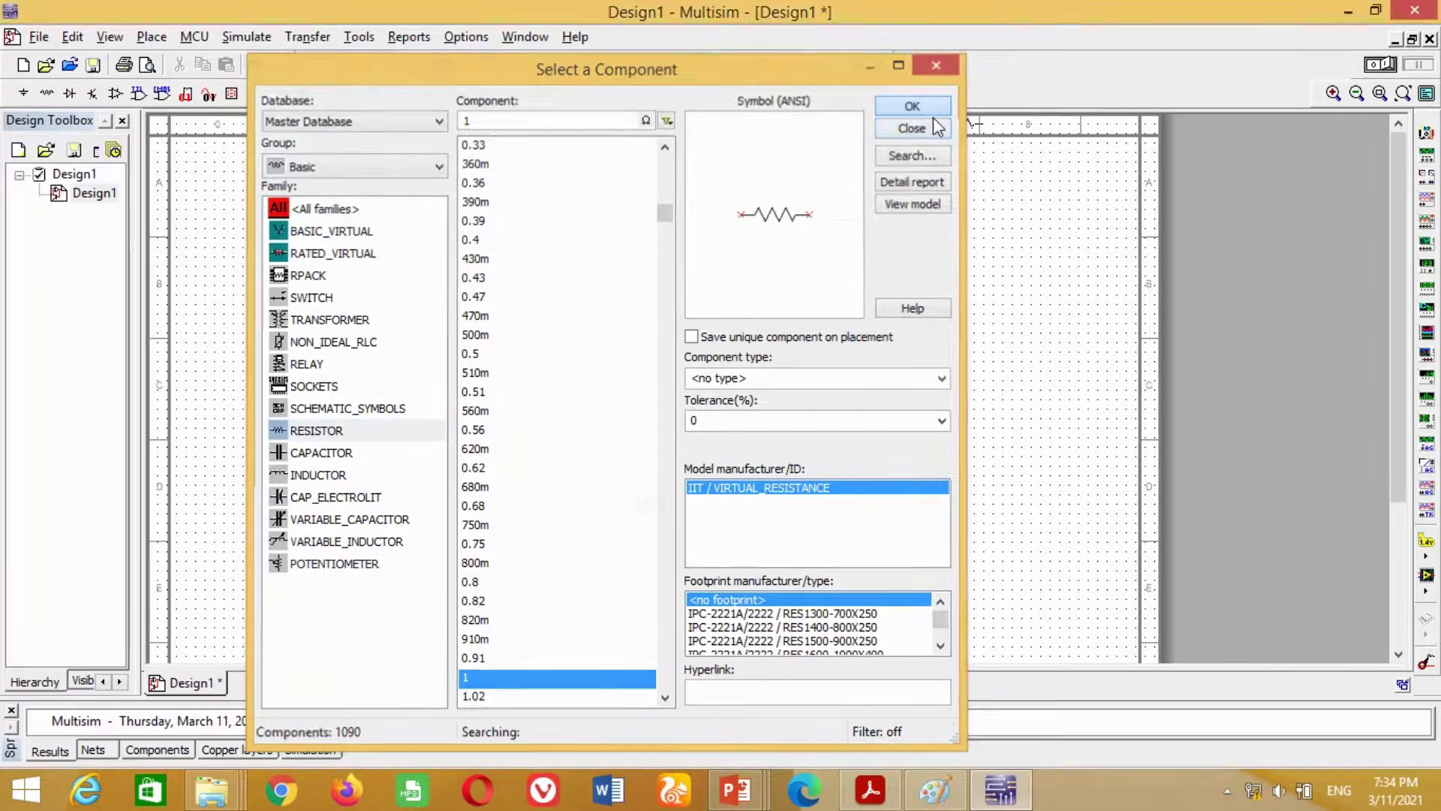
pyautogui.click(913, 105)
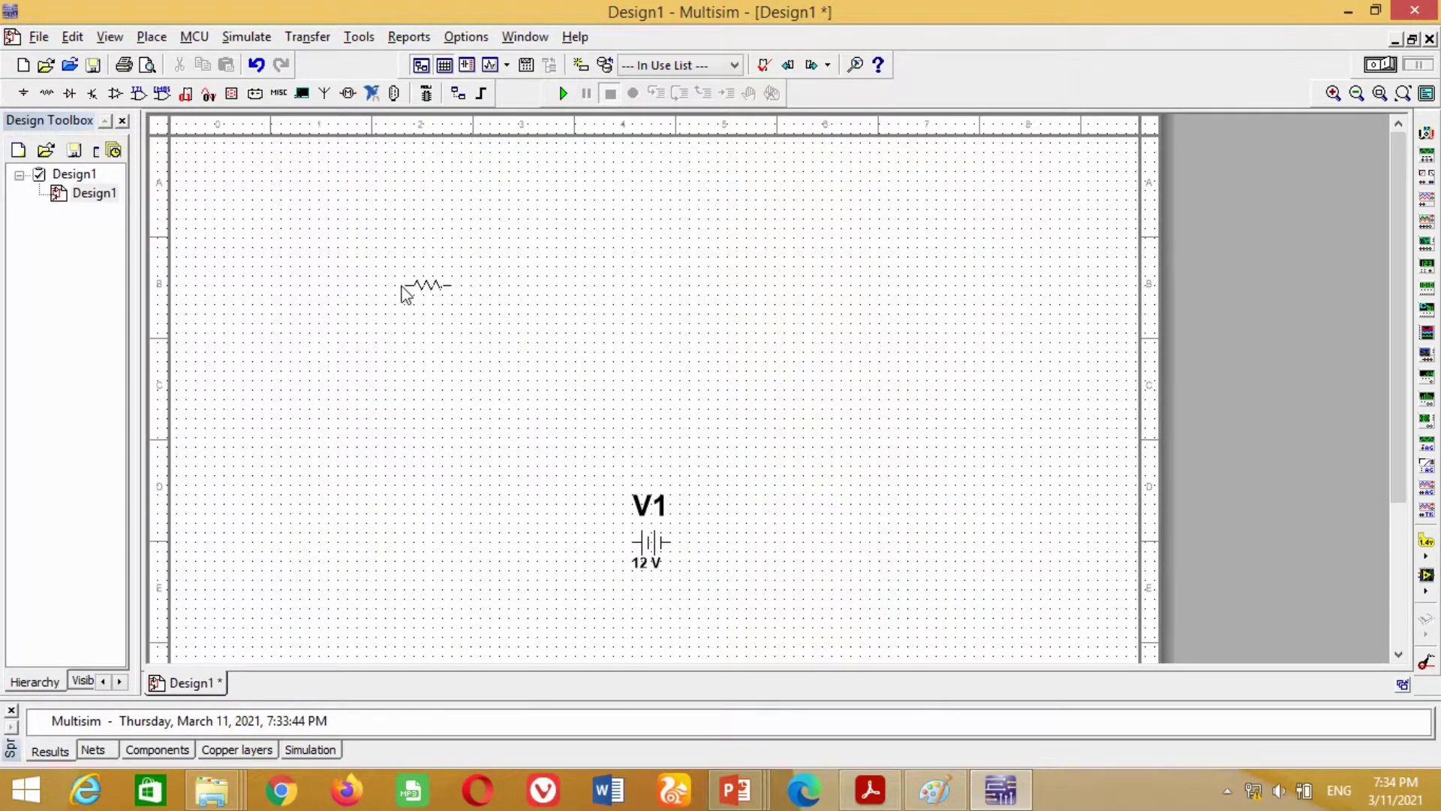
pyautogui.click(318, 277)
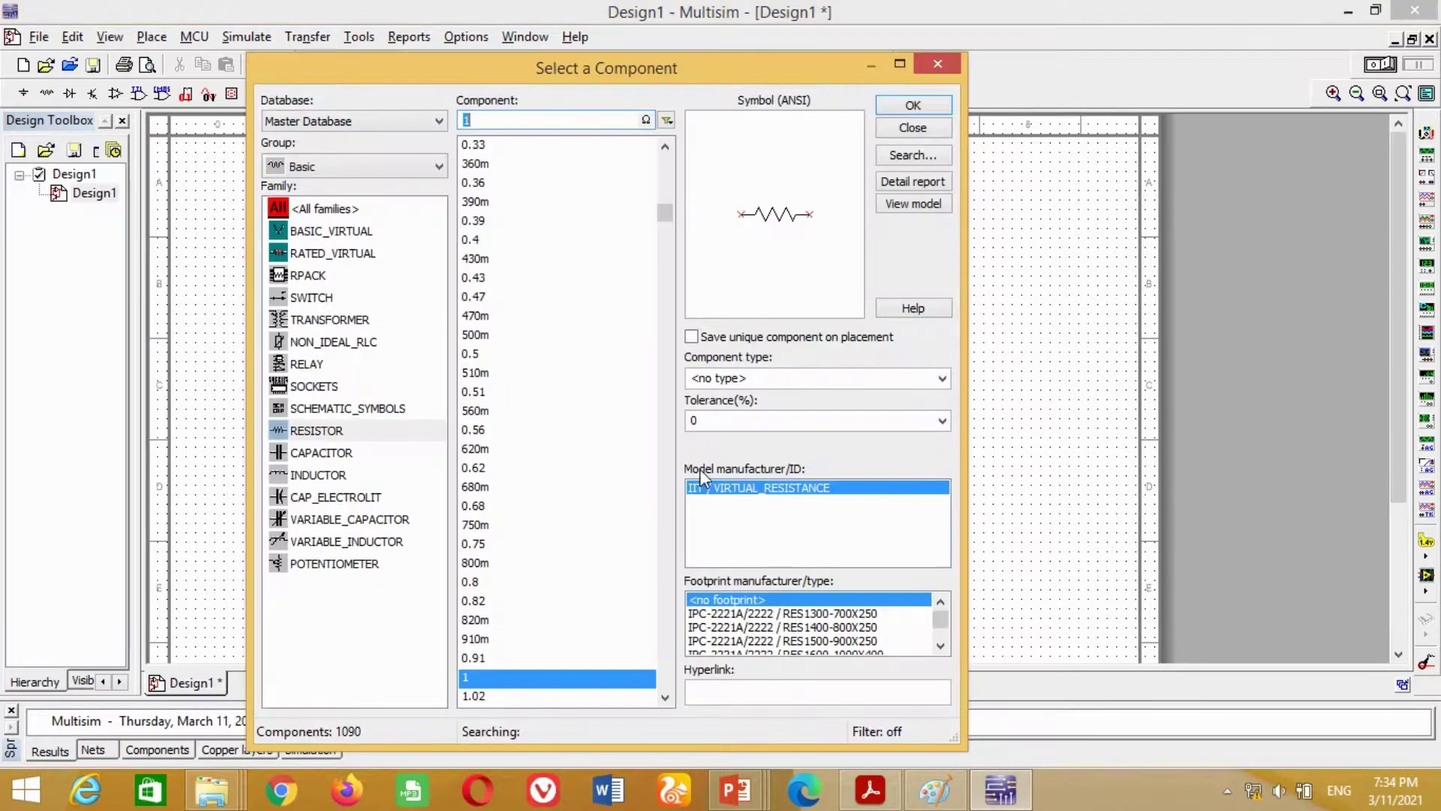
pyautogui.click(913, 128)
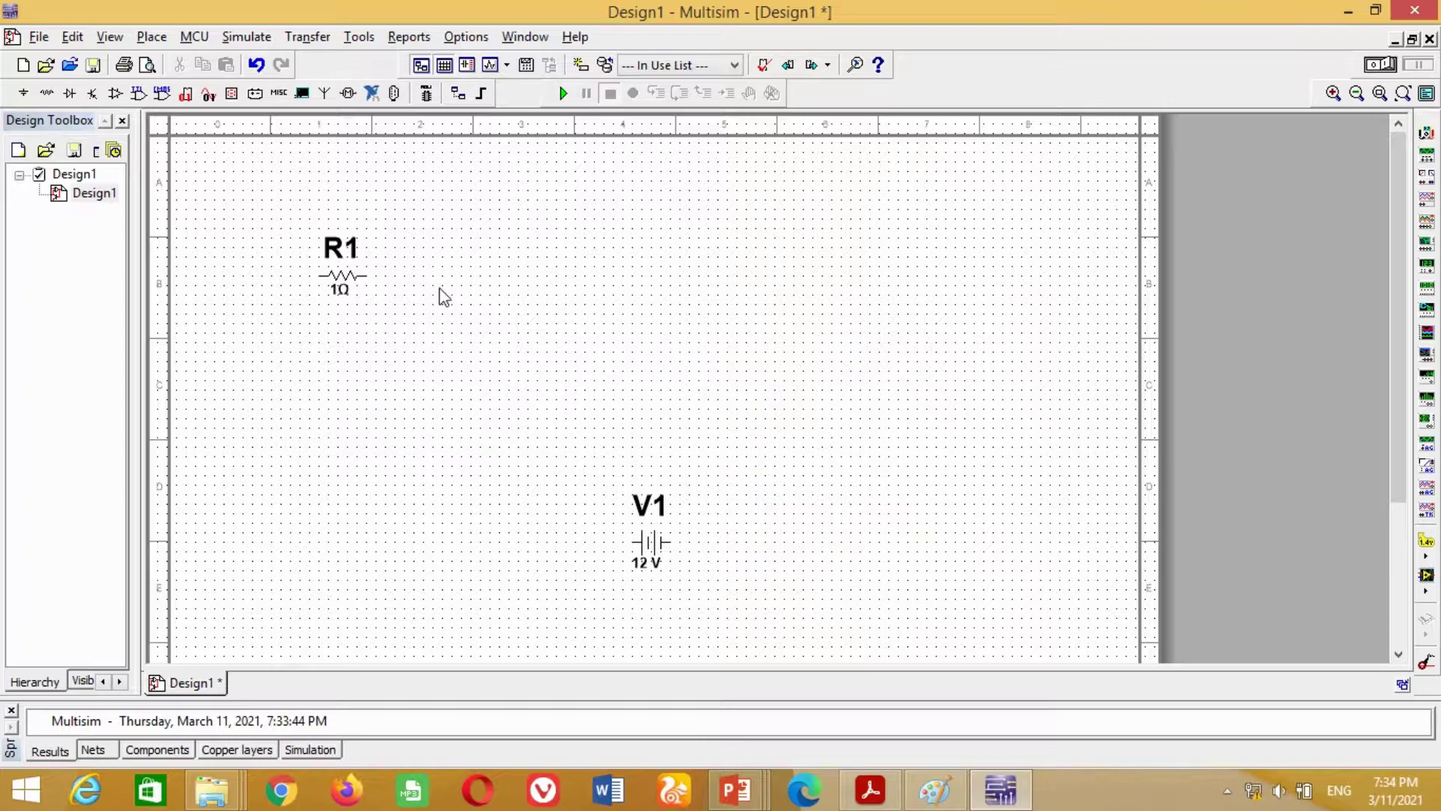
# Copy R1 to place resistors R2, R3 and R4 in a row to its right.
pyautogui.click(350, 294)
pyautogui.click(346, 286)
pyautogui.moveTo(346, 286); pyautogui.dragTo(486, 284)
pyautogui.click(484, 278)
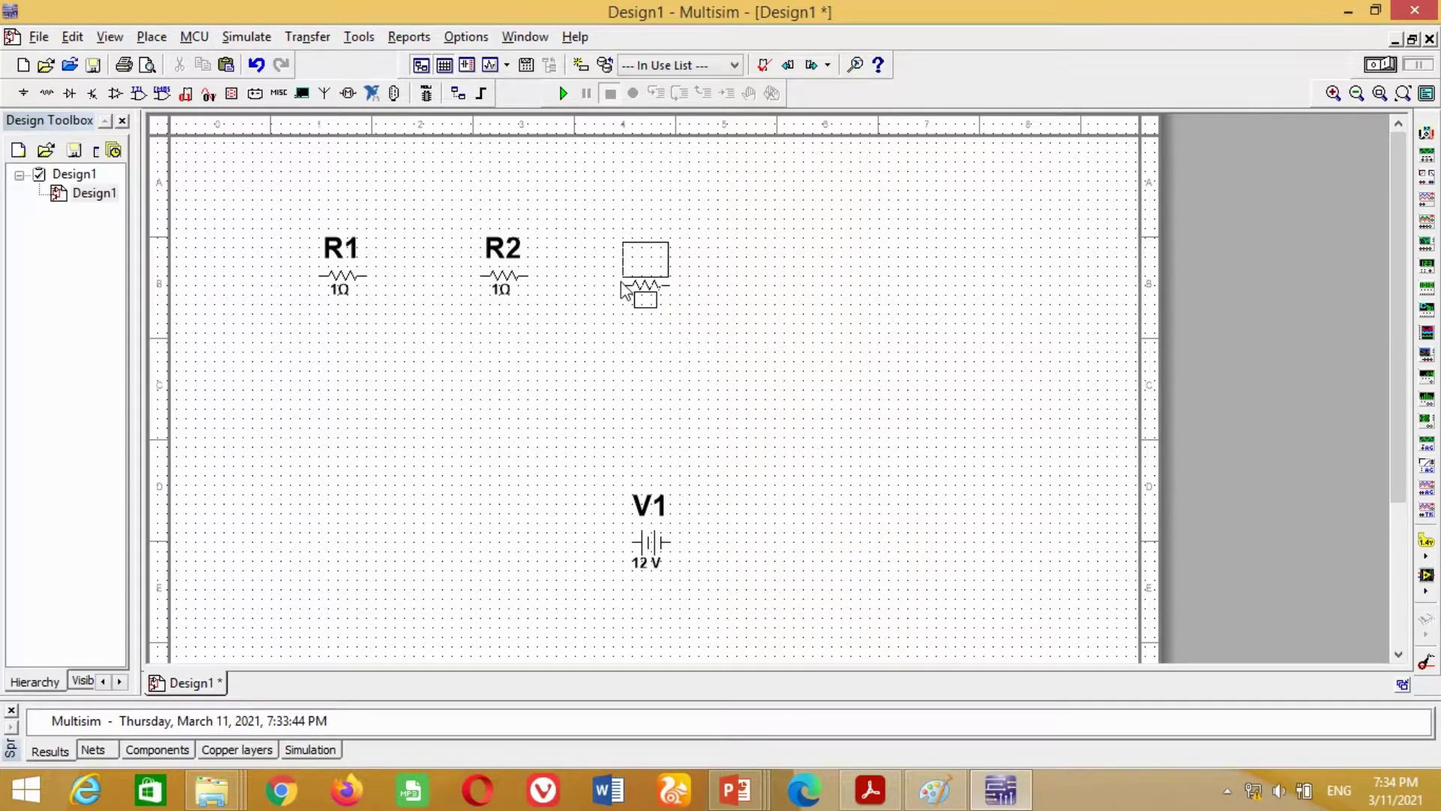
pyautogui.click(637, 278)
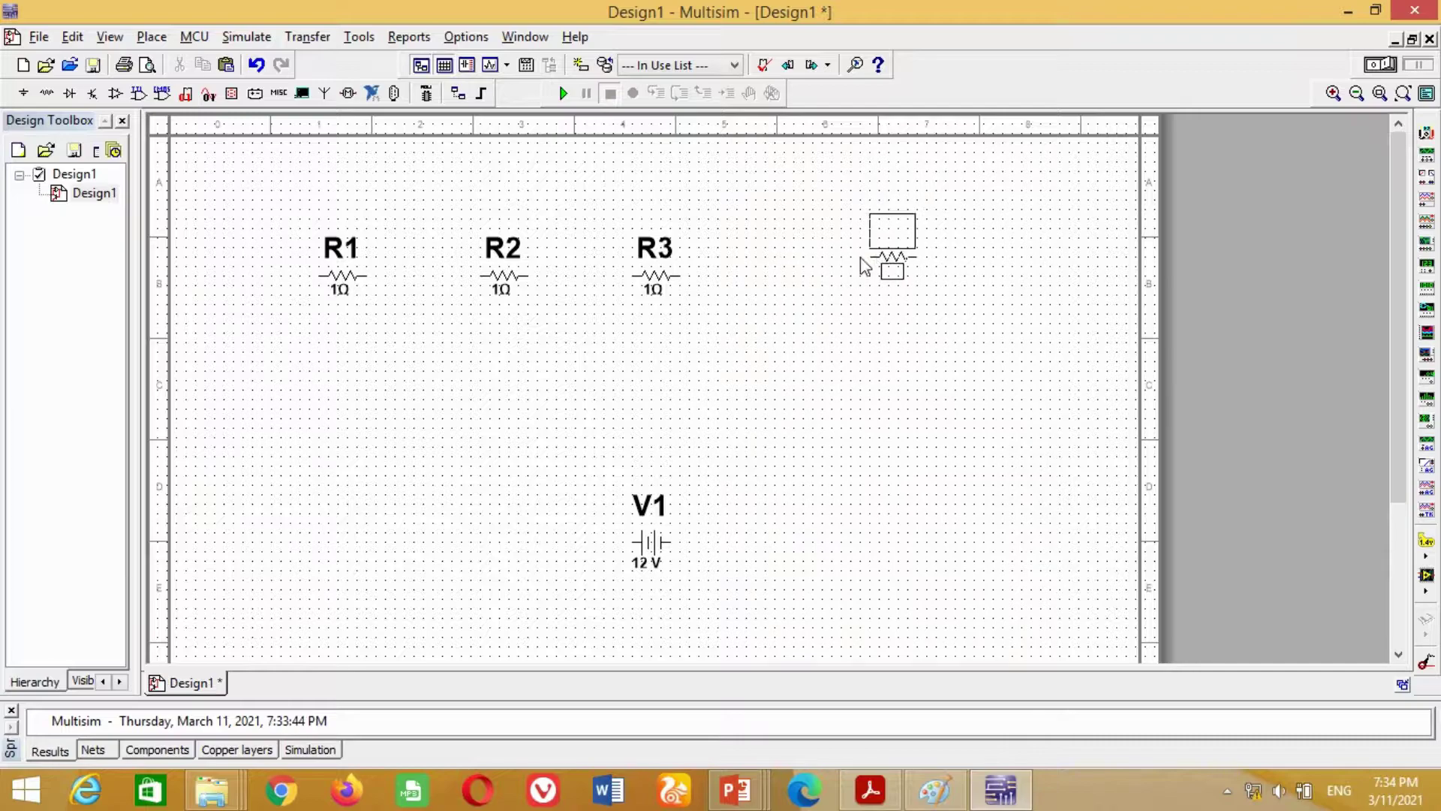
pyautogui.click(833, 276)
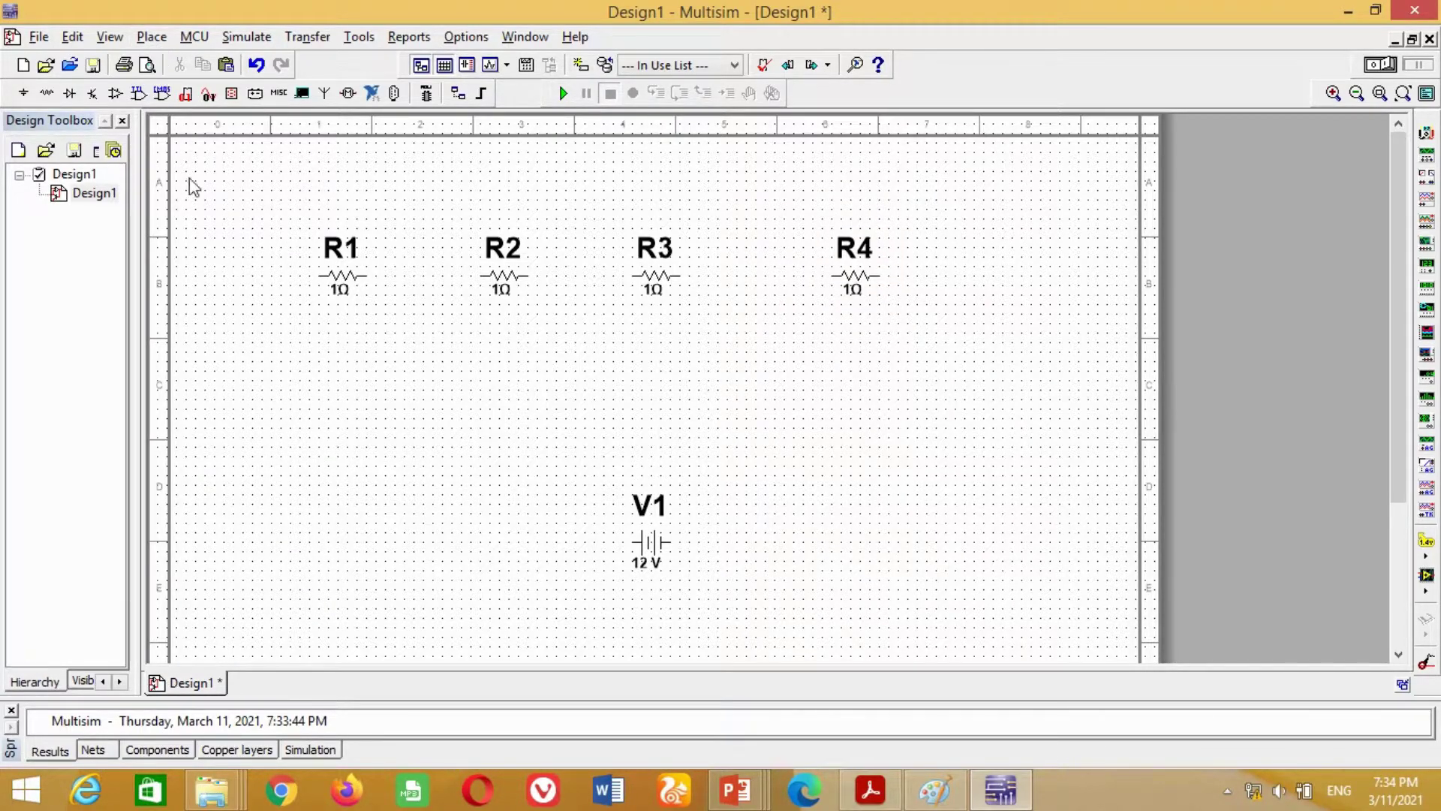
pyautogui.click(153, 37)
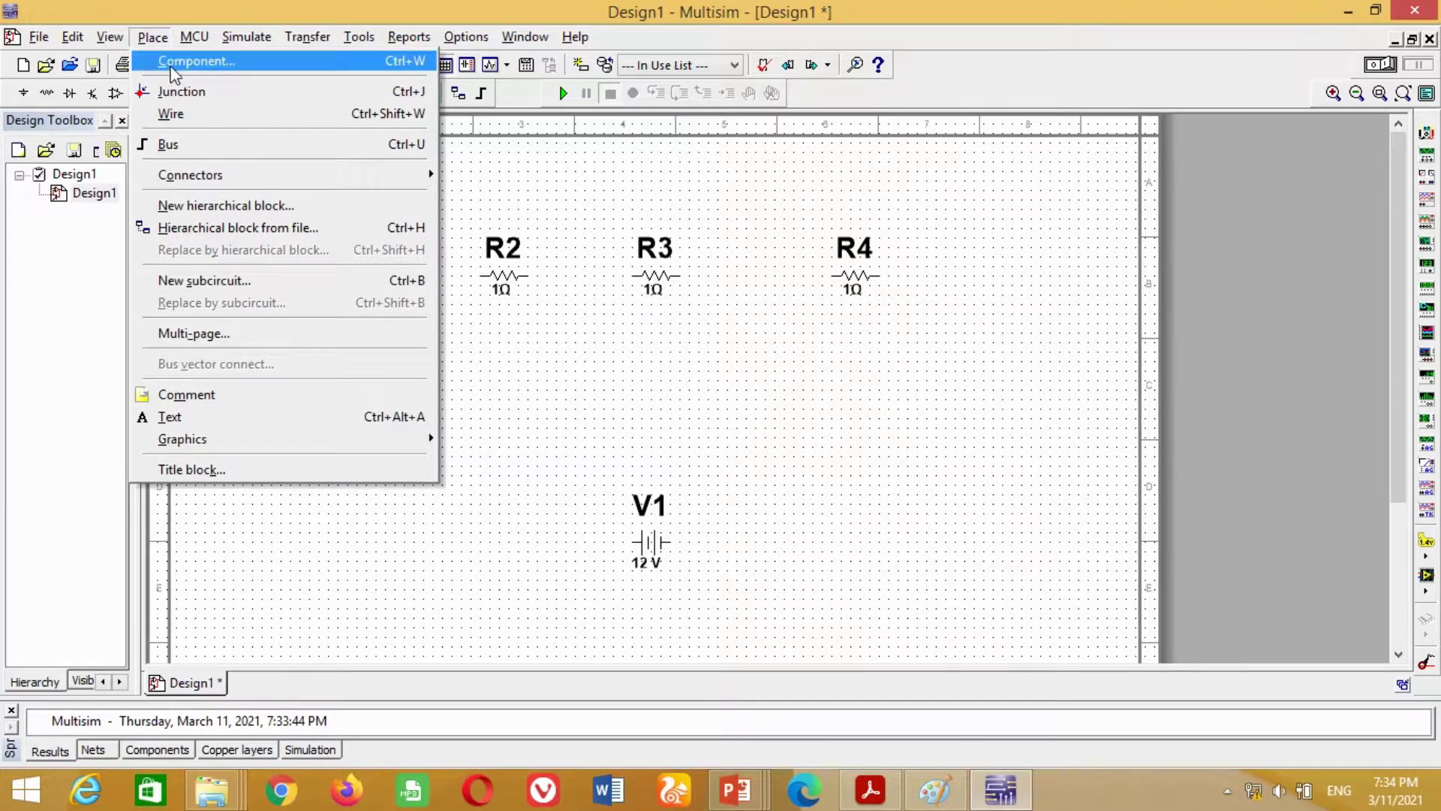
pyautogui.click(169, 68)
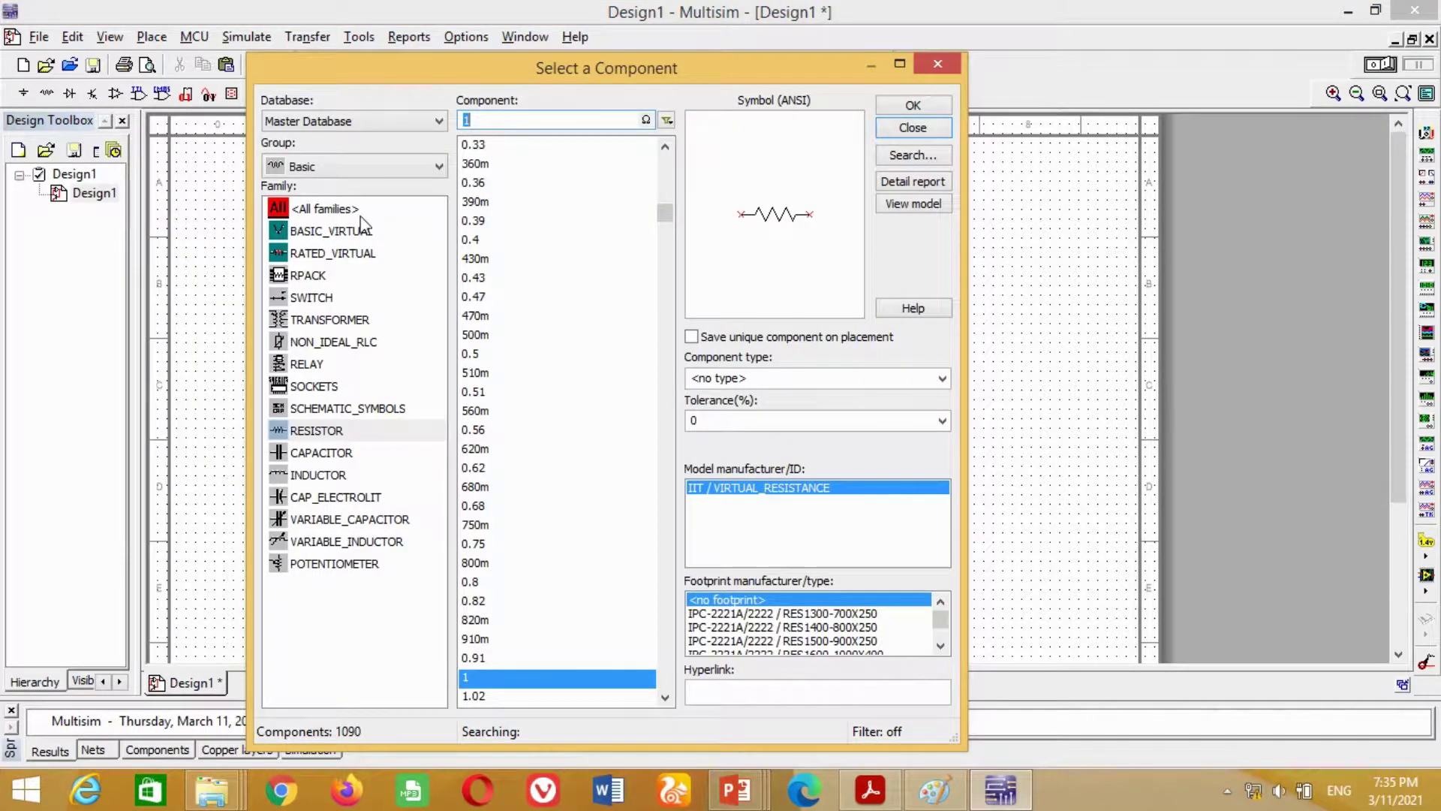
# Place a VOLTMETER_H voltmeter U1 from the Indicators group just above R1.
pyautogui.click(320, 166)
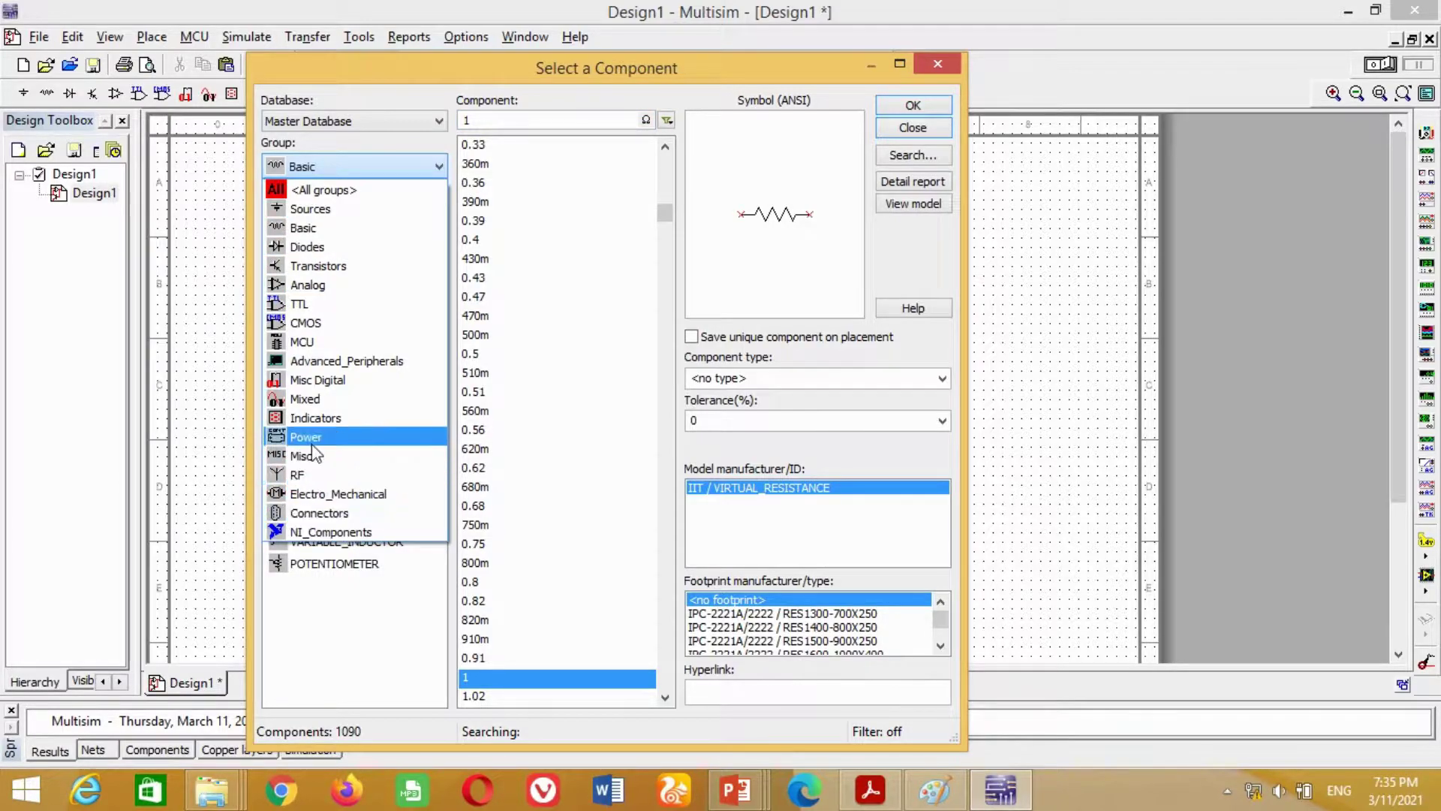
pyautogui.click(326, 419)
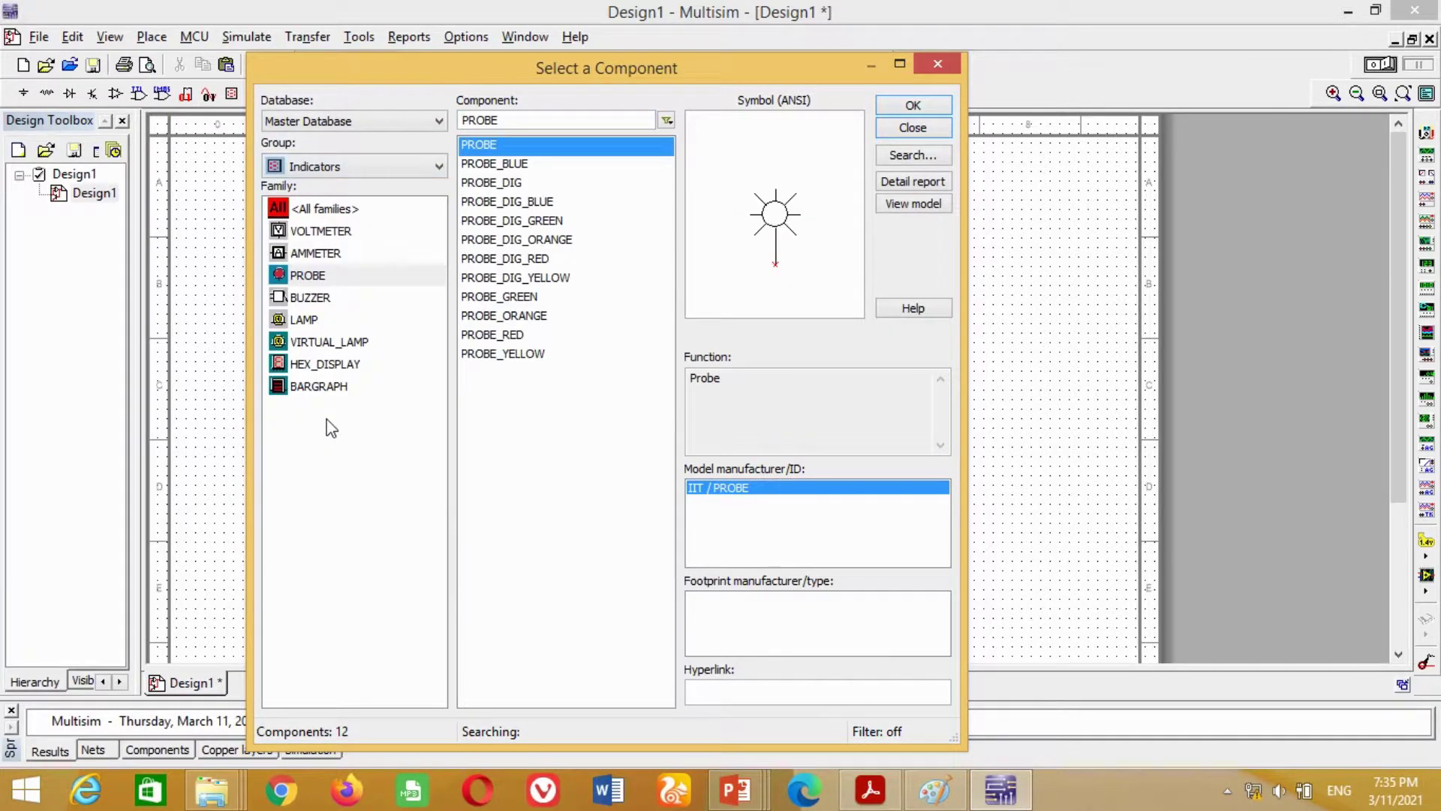
pyautogui.click(328, 229)
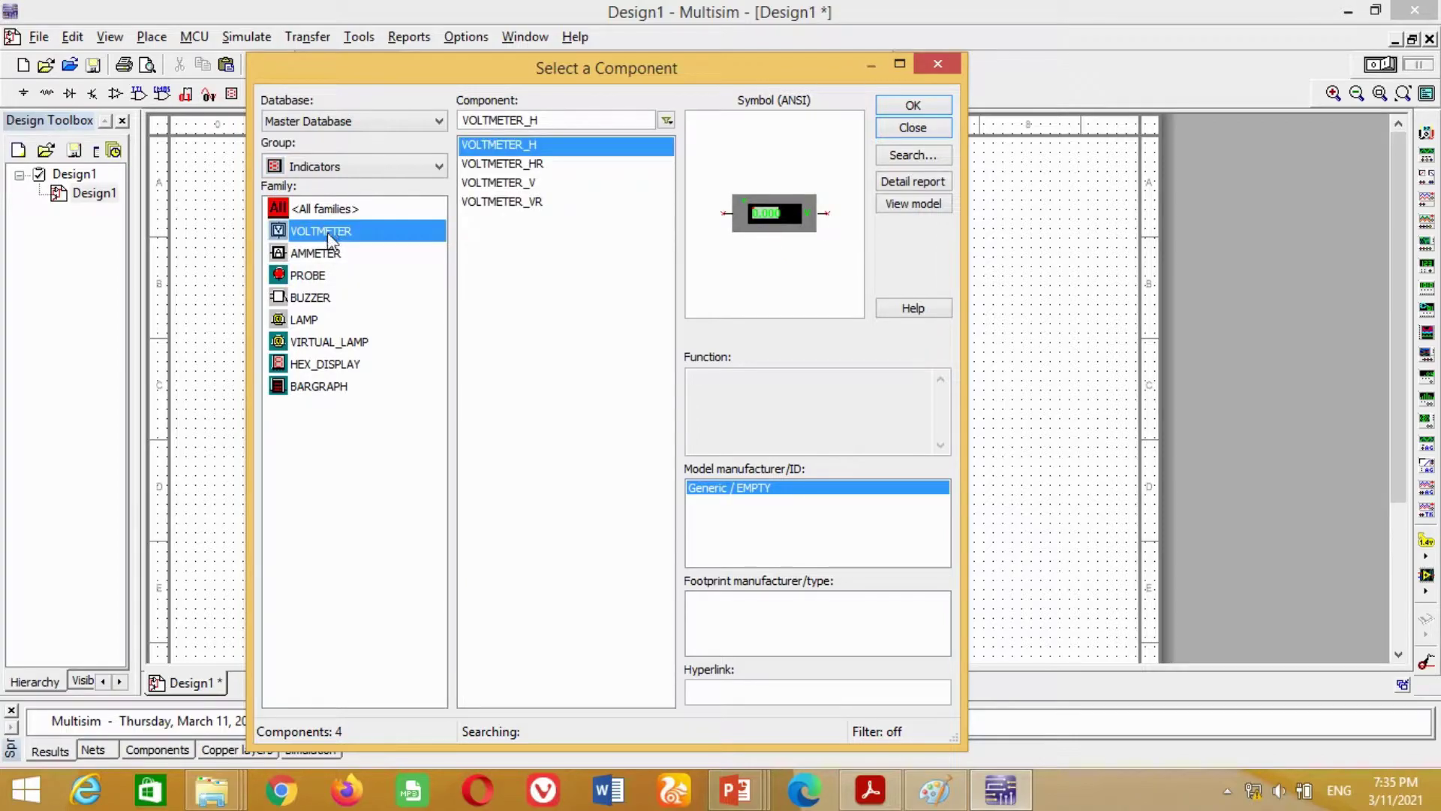
pyautogui.click(912, 107)
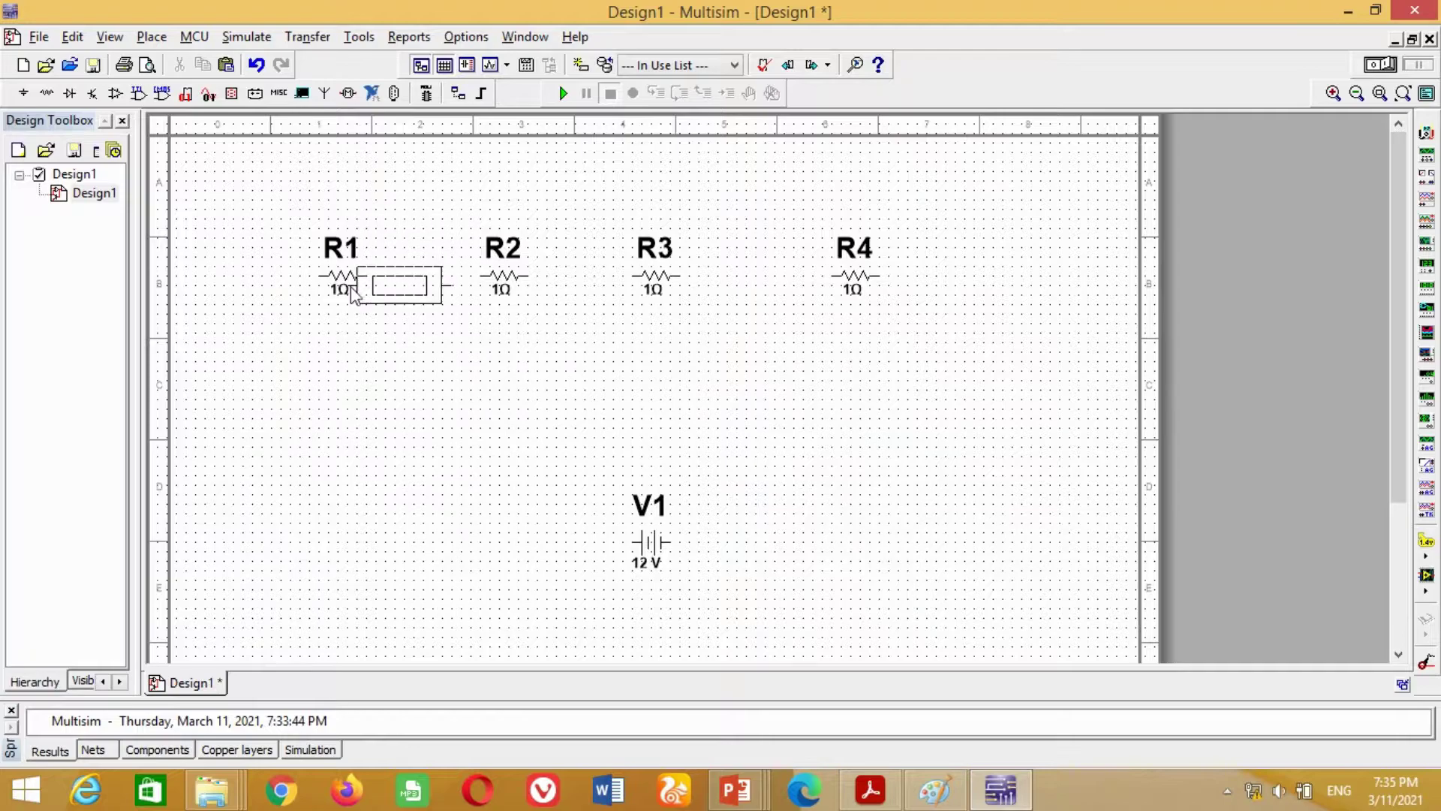
pyautogui.click(324, 183)
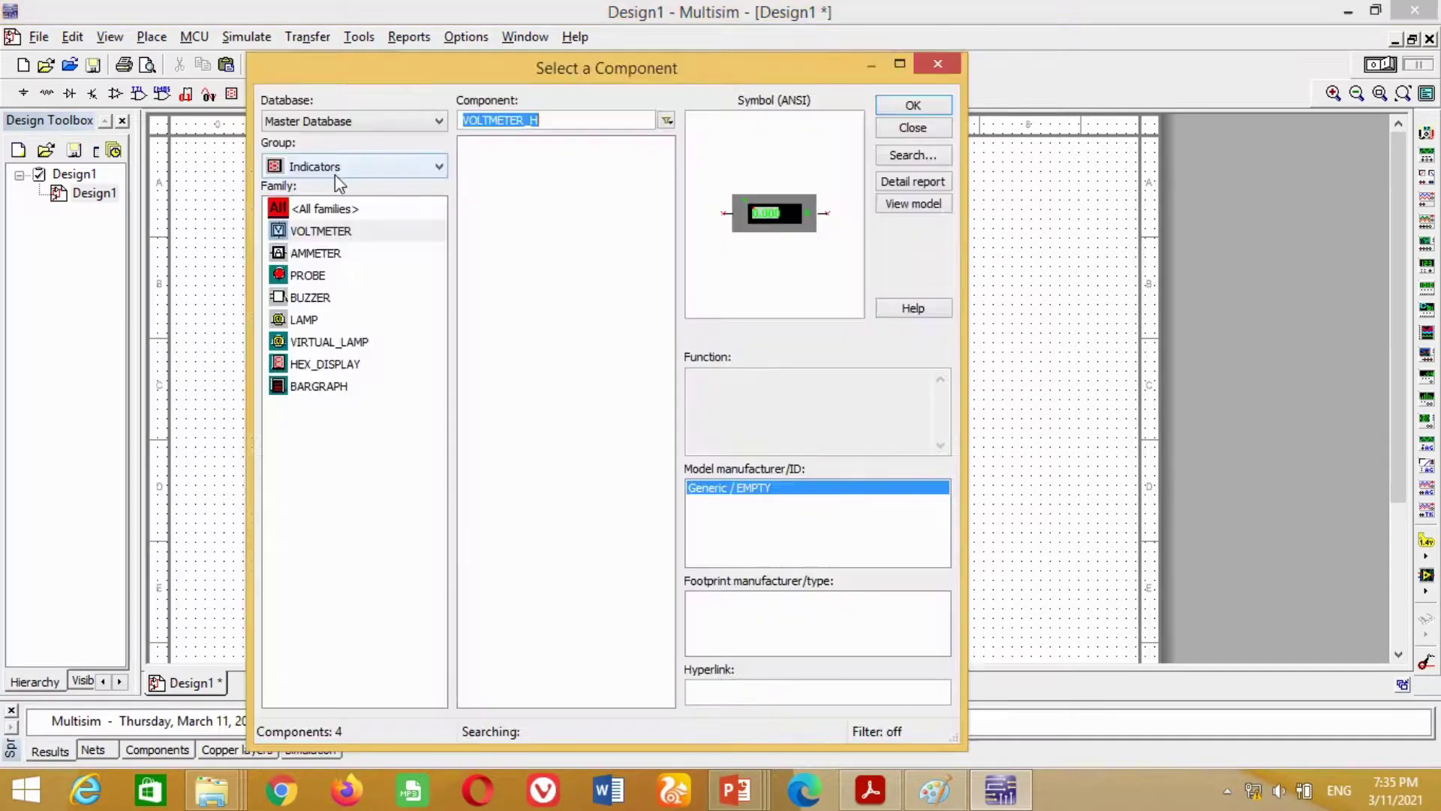
pyautogui.click(902, 125)
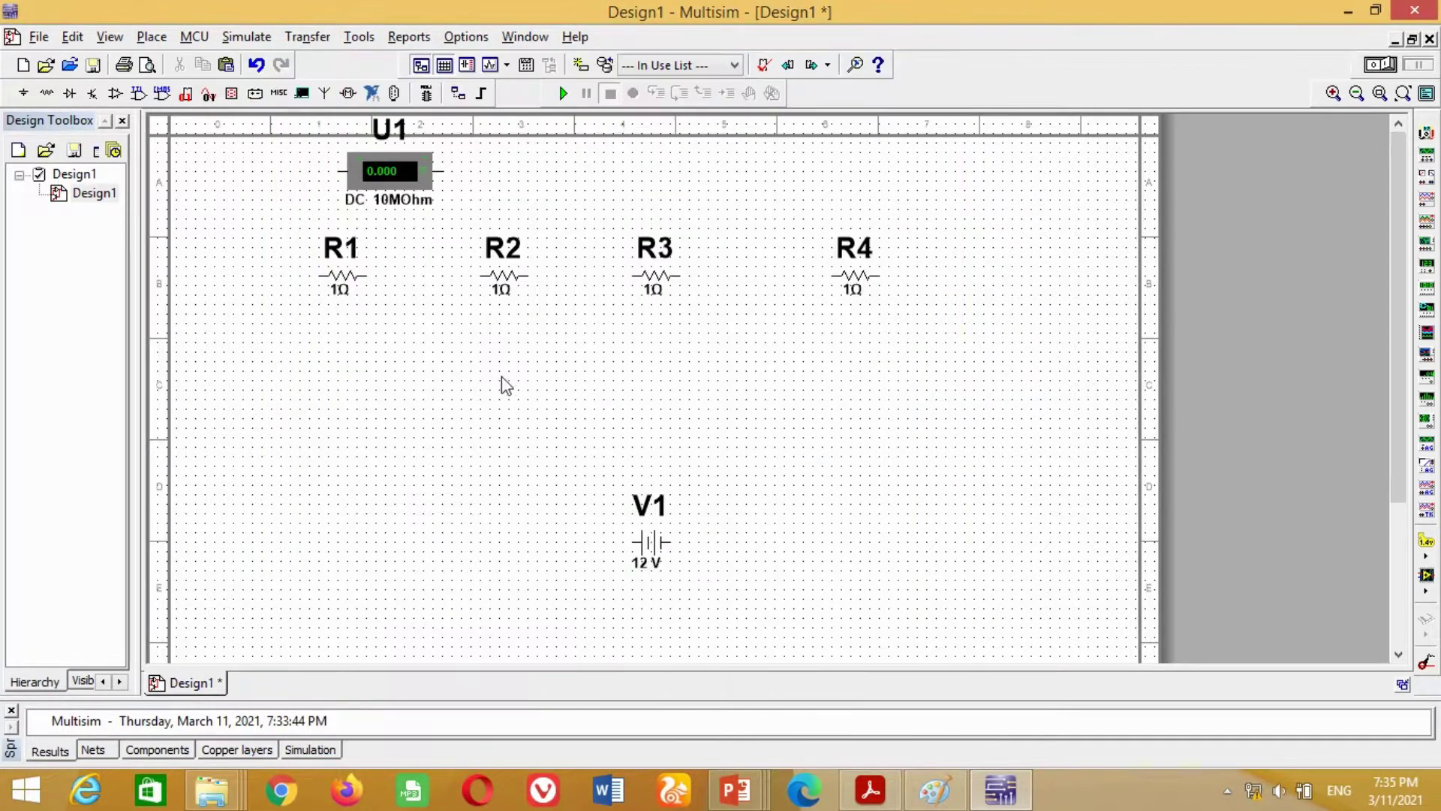
pyautogui.click(644, 504)
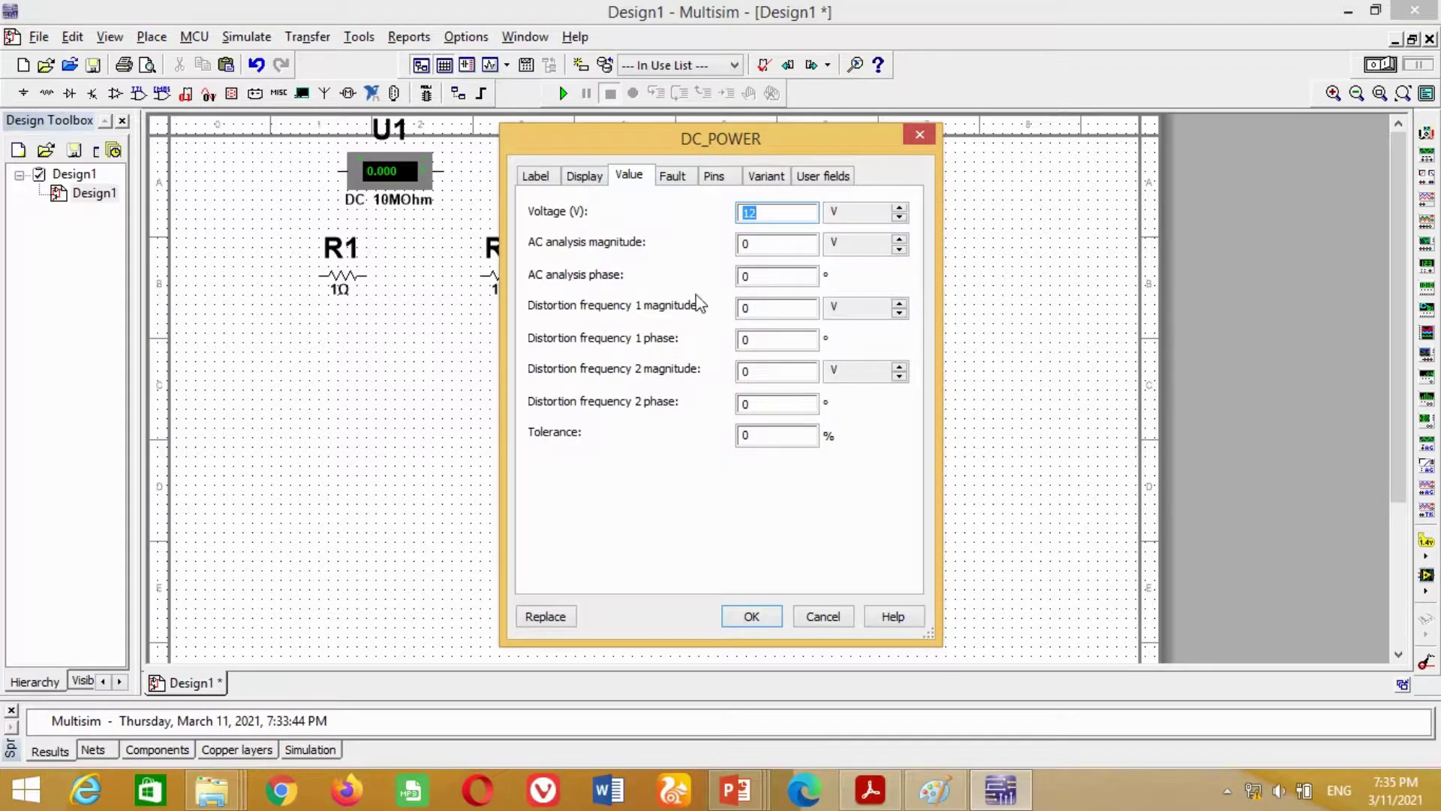
# Rename the 12 V DC power source's reference designator to V.
pyautogui.click(535, 177)
pyautogui.click(569, 236)
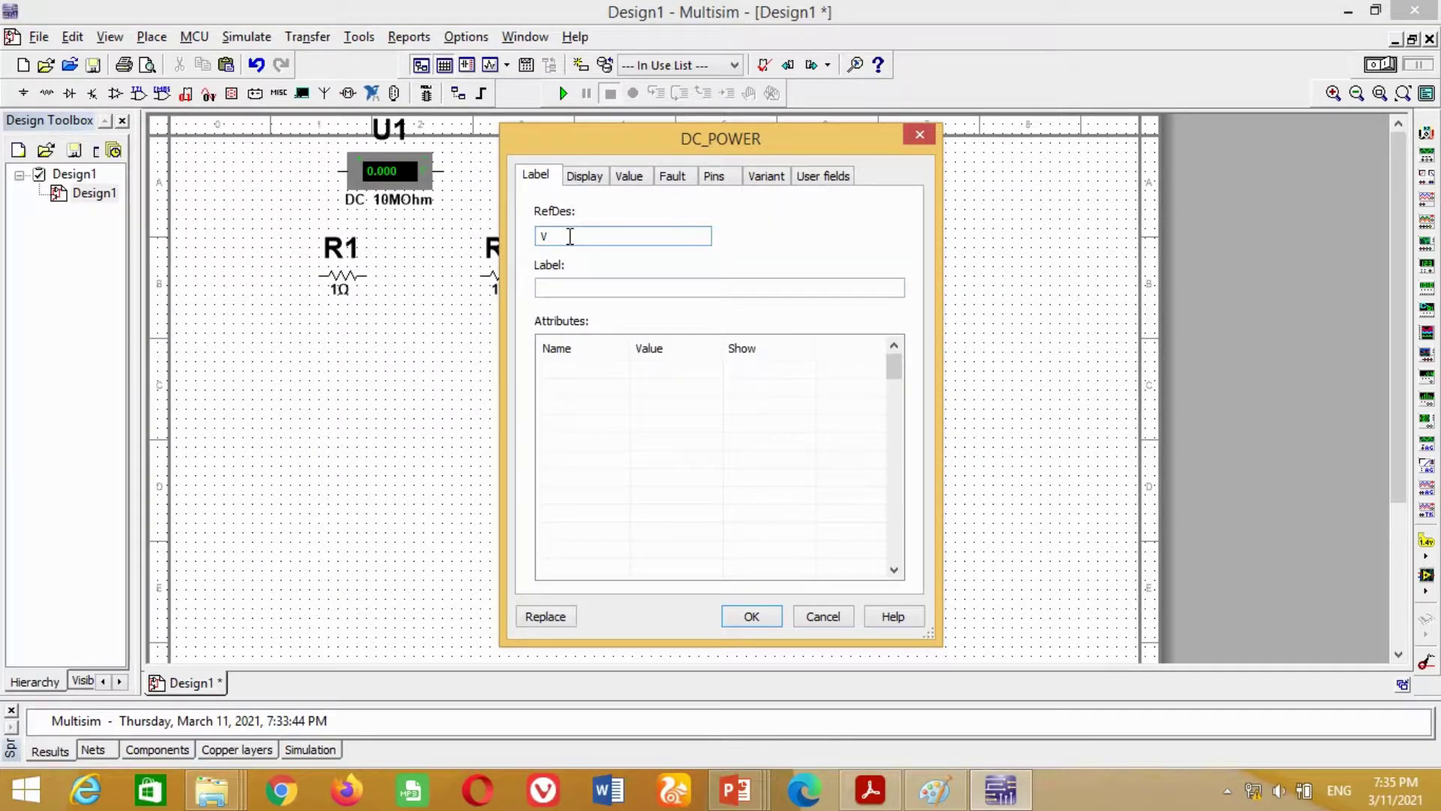
pyautogui.press('Return')
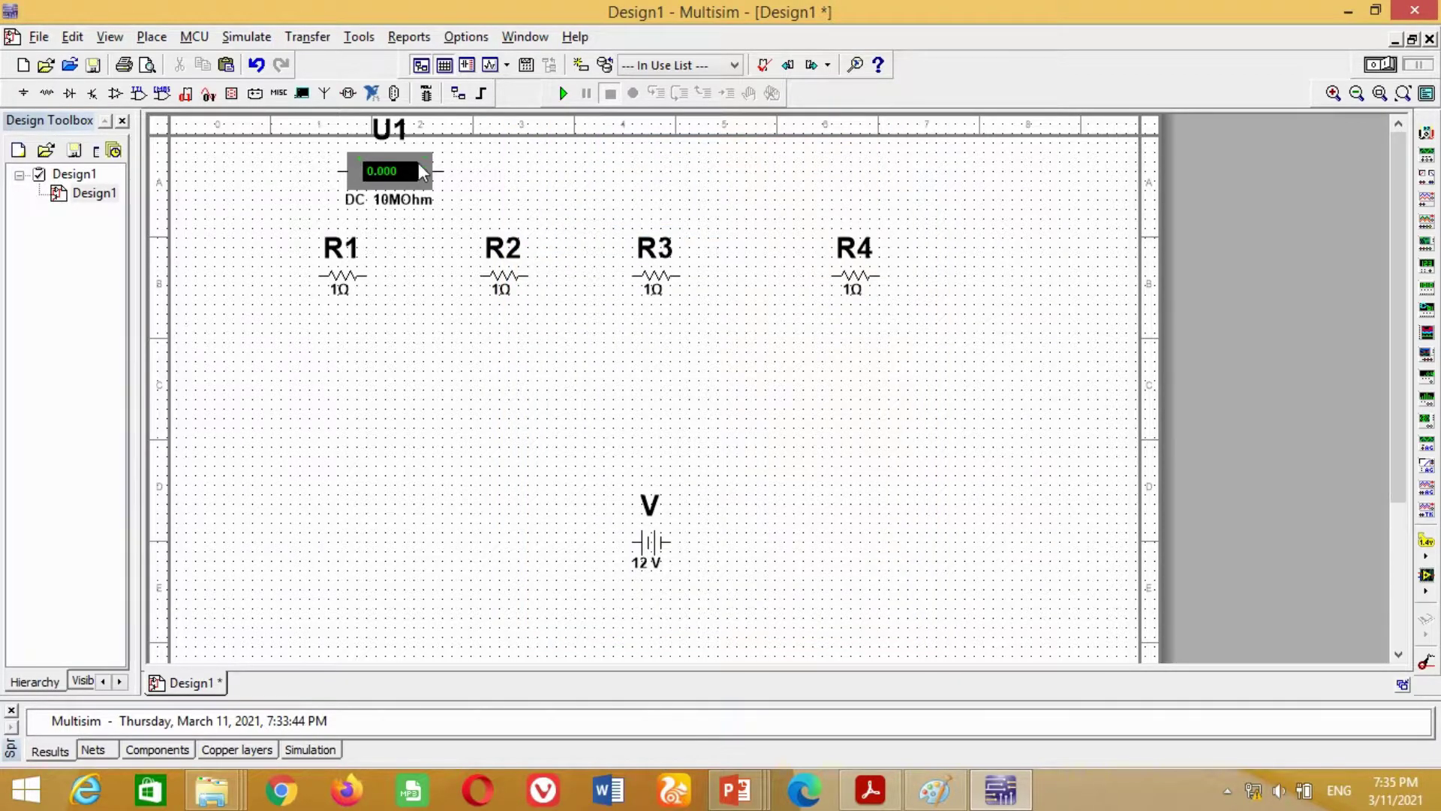
# Rename the voltmeter to V1, hide its DC 10MOhm value label, and shift it slightly left.
pyautogui.doubleClick(382, 173)
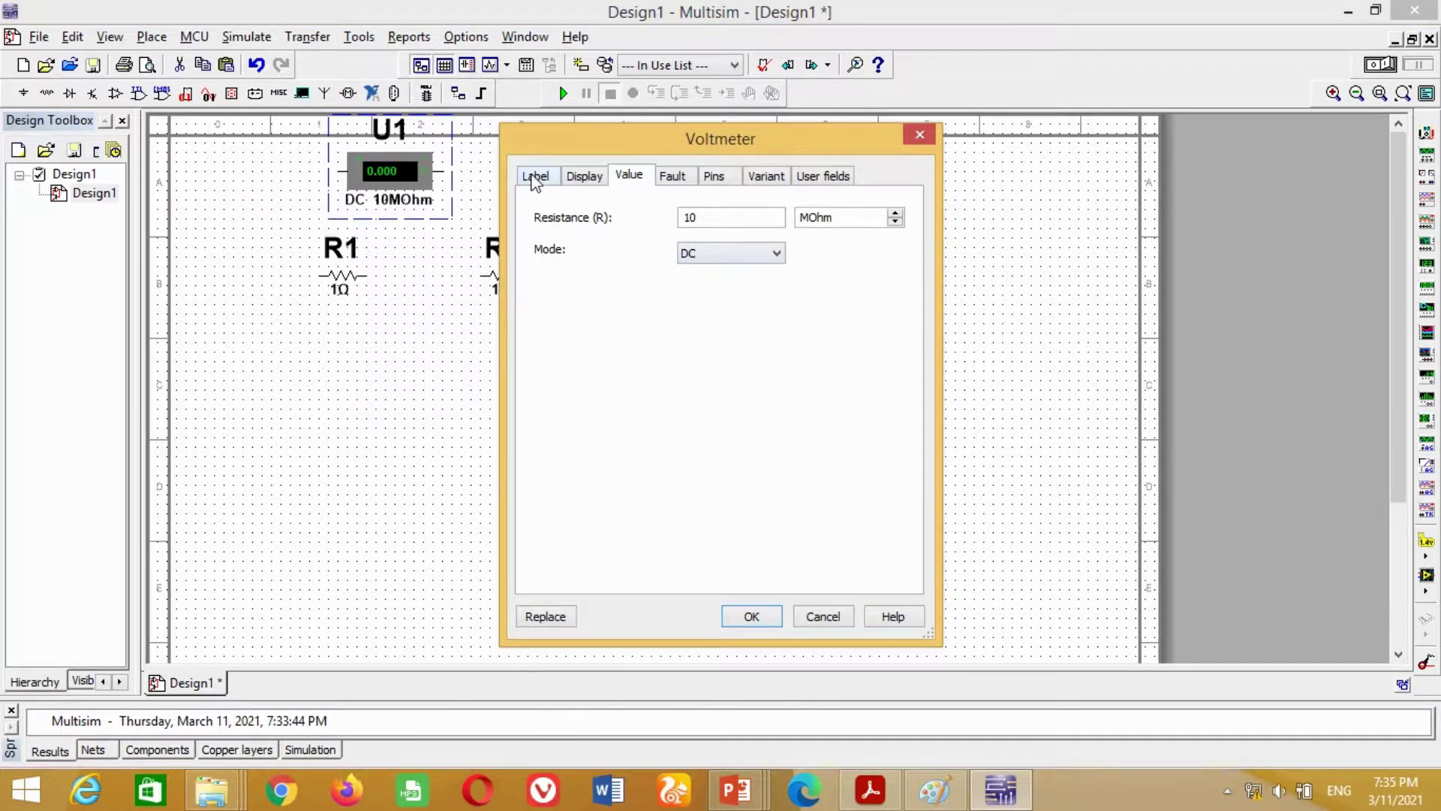
pyautogui.click(535, 177)
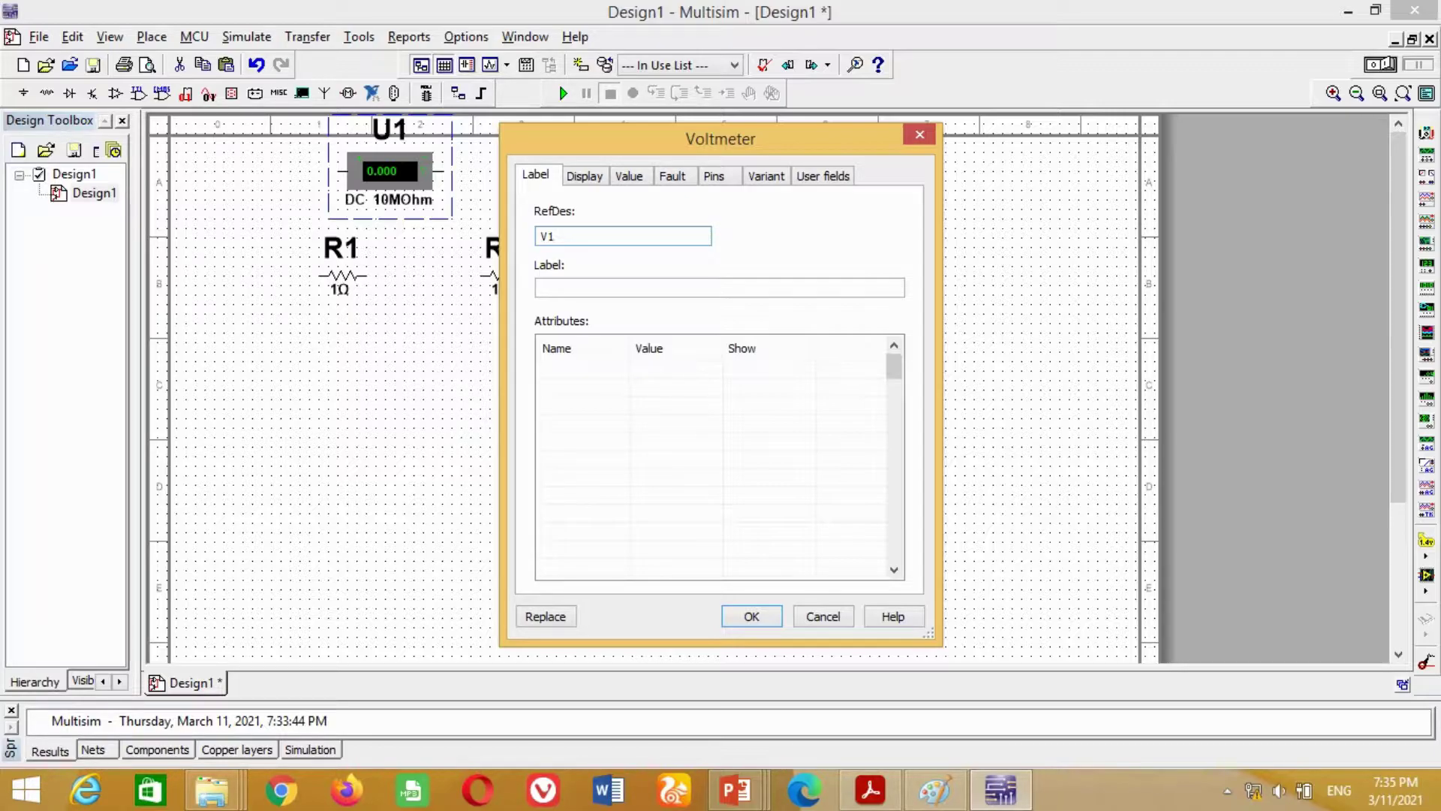
pyautogui.click(585, 176)
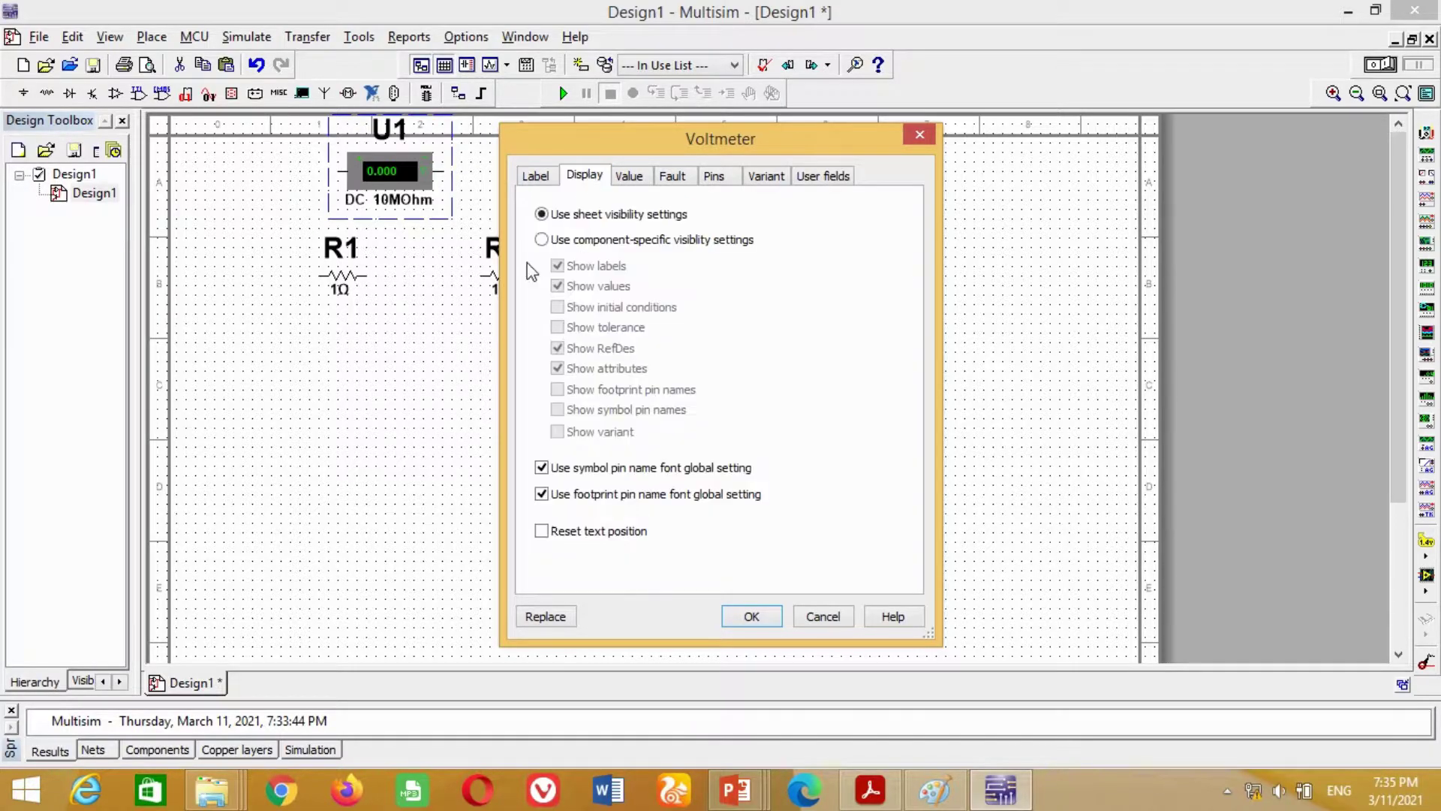
pyautogui.click(541, 239)
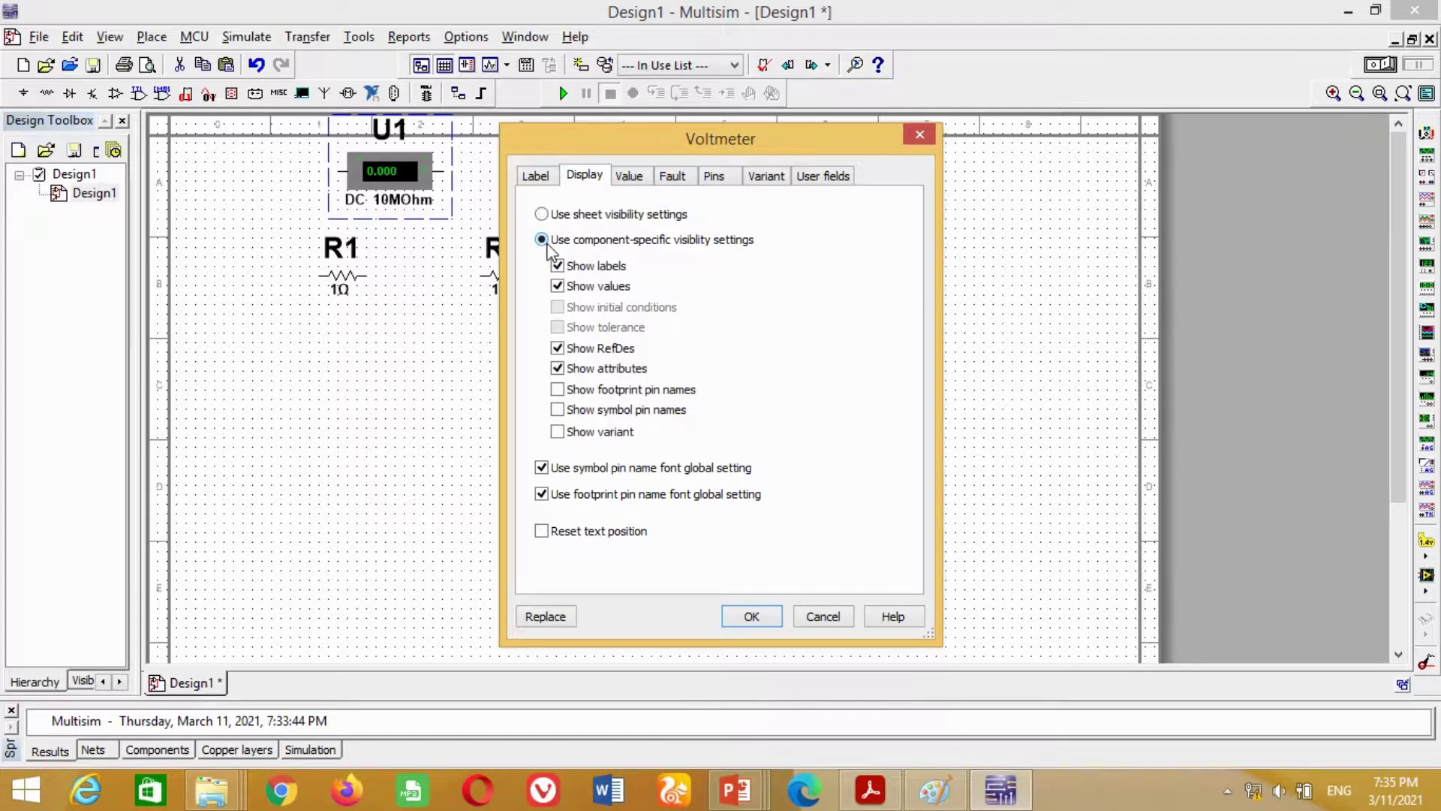
pyautogui.click(557, 286)
pyautogui.click(751, 616)
pyautogui.moveTo(389, 184); pyautogui.dragTo(343, 202)
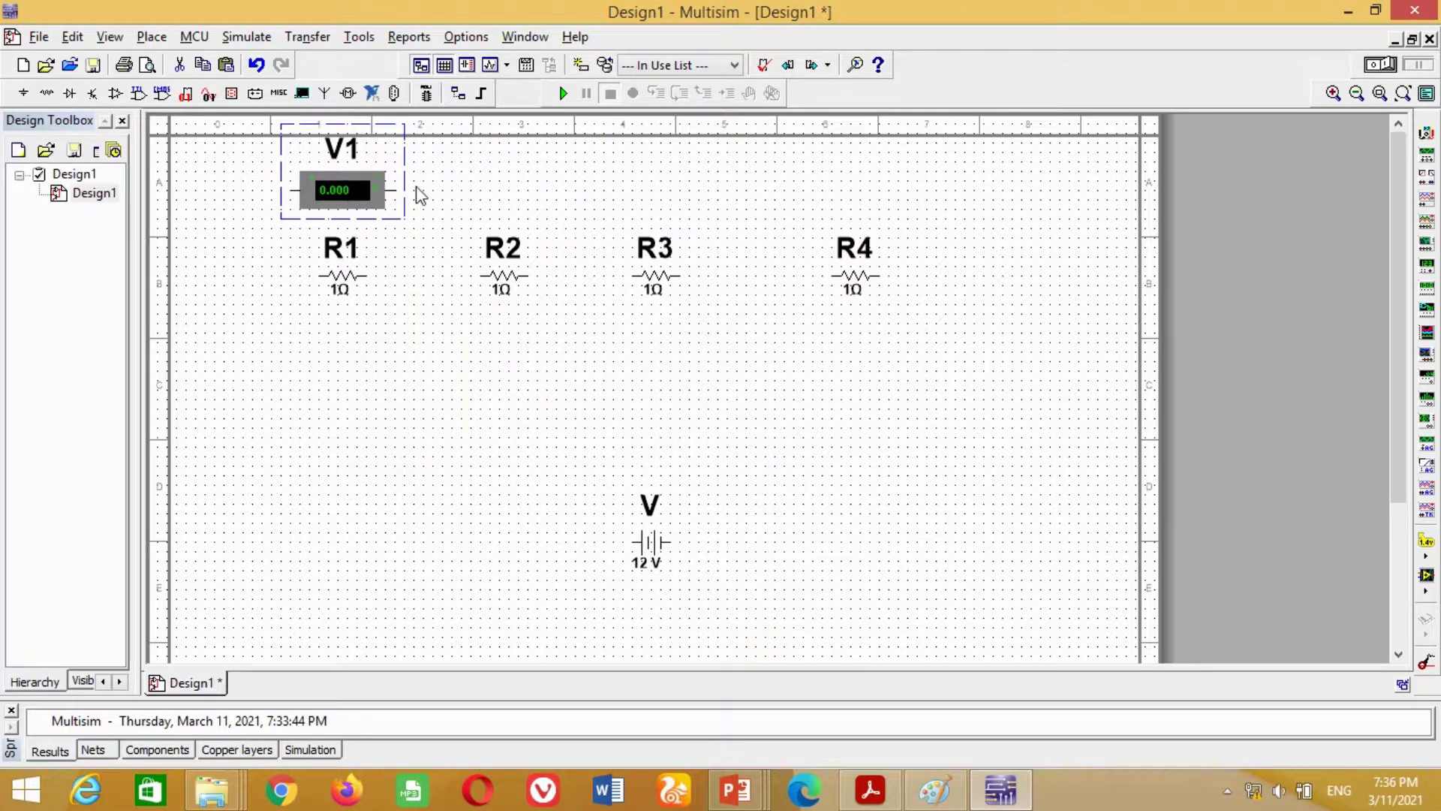
pyautogui.click(418, 250)
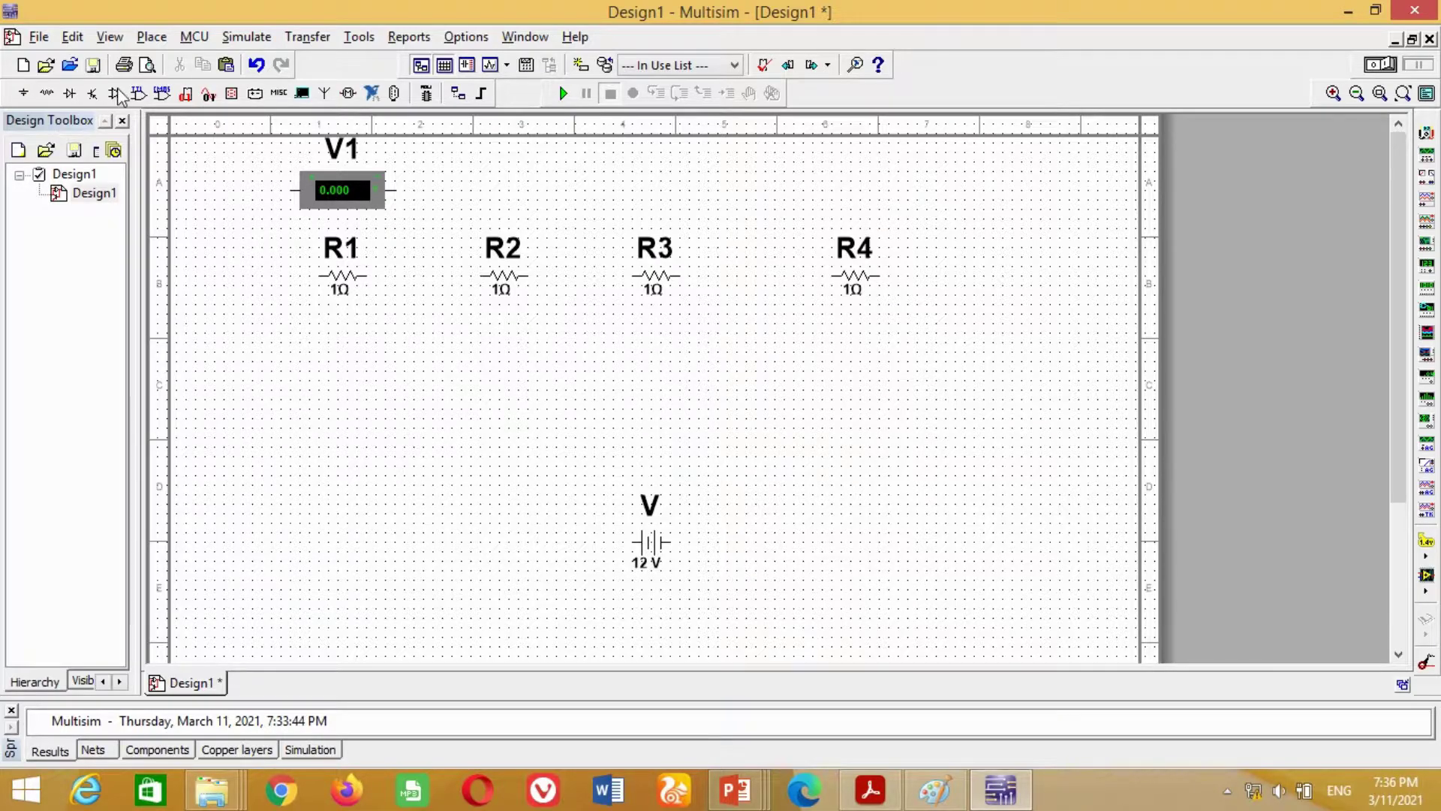
pyautogui.click(152, 36)
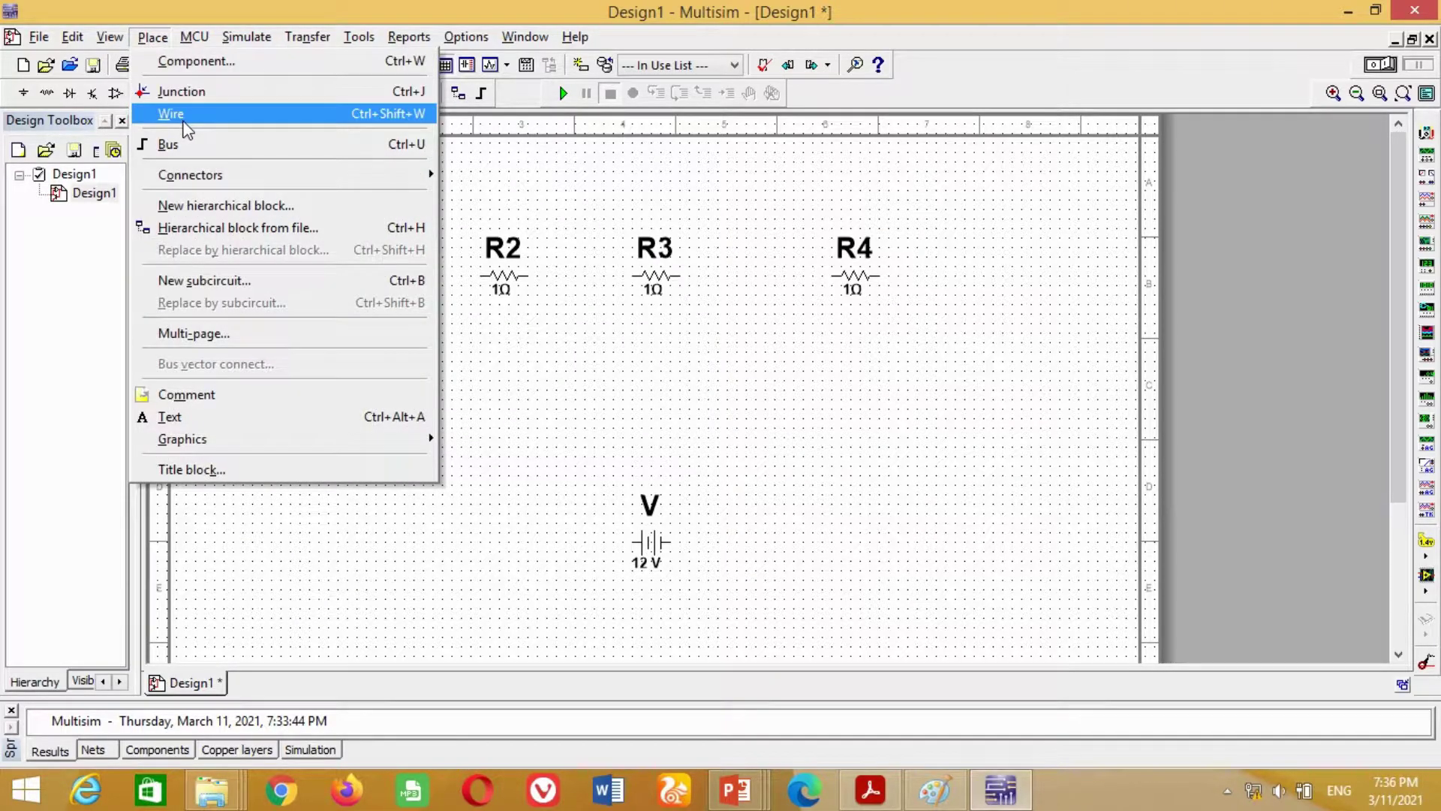
# Place an AMMETER_H ammeter from the Indicators group below R1.
pyautogui.click(191, 58)
pyautogui.click(316, 255)
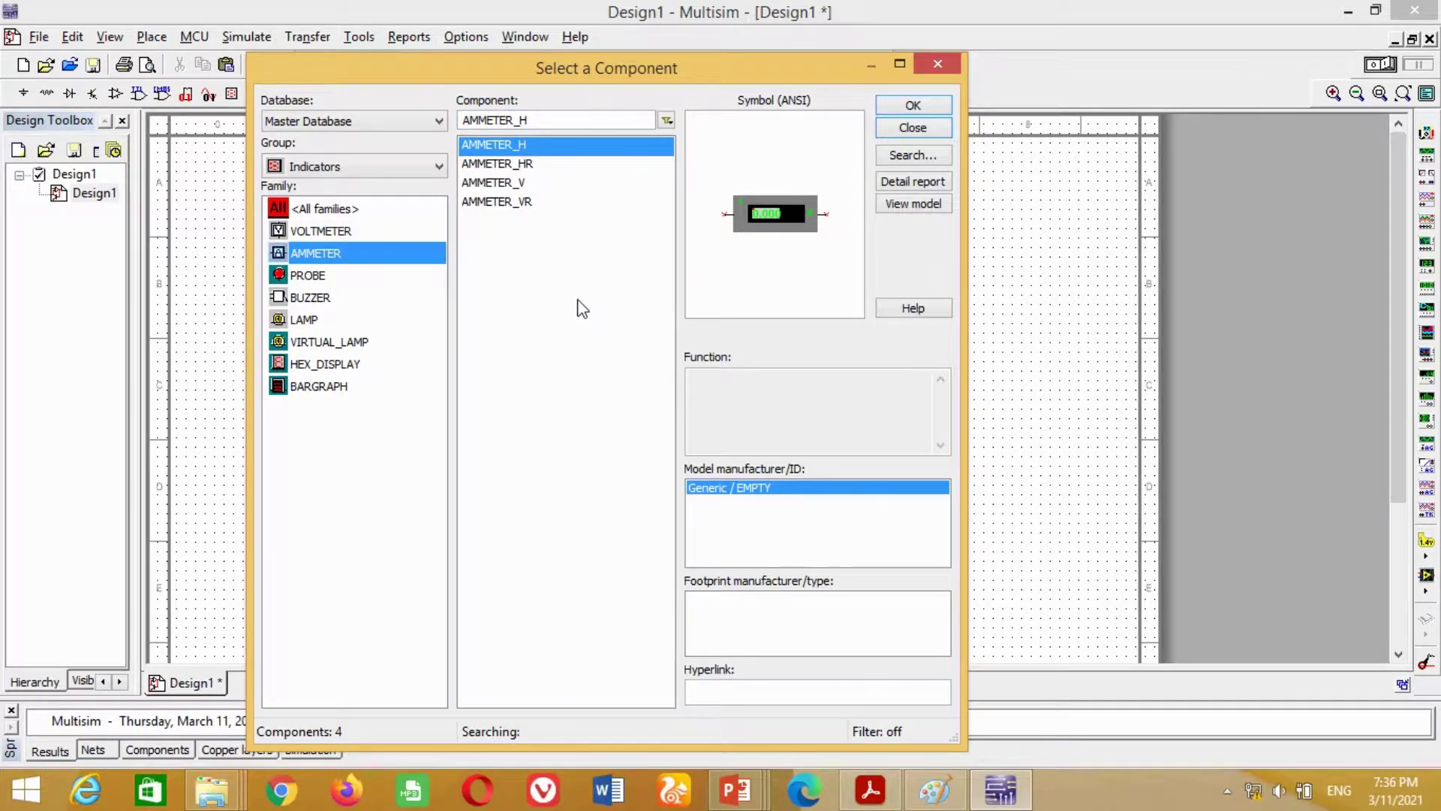
pyautogui.click(914, 107)
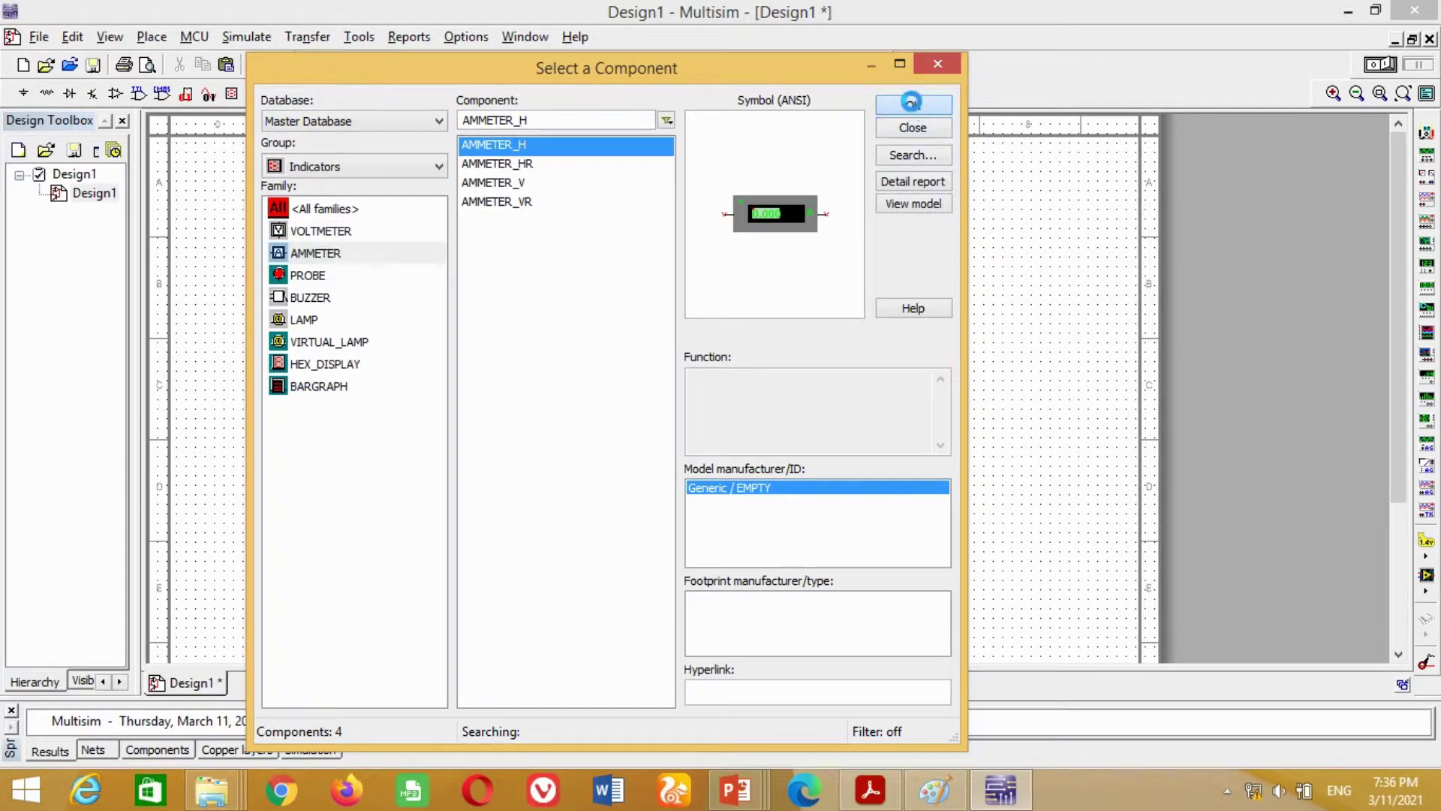
pyautogui.click(342, 489)
pyautogui.click(914, 127)
# Rename the ammeter to I and hide its value label.
pyautogui.doubleClick(382, 485)
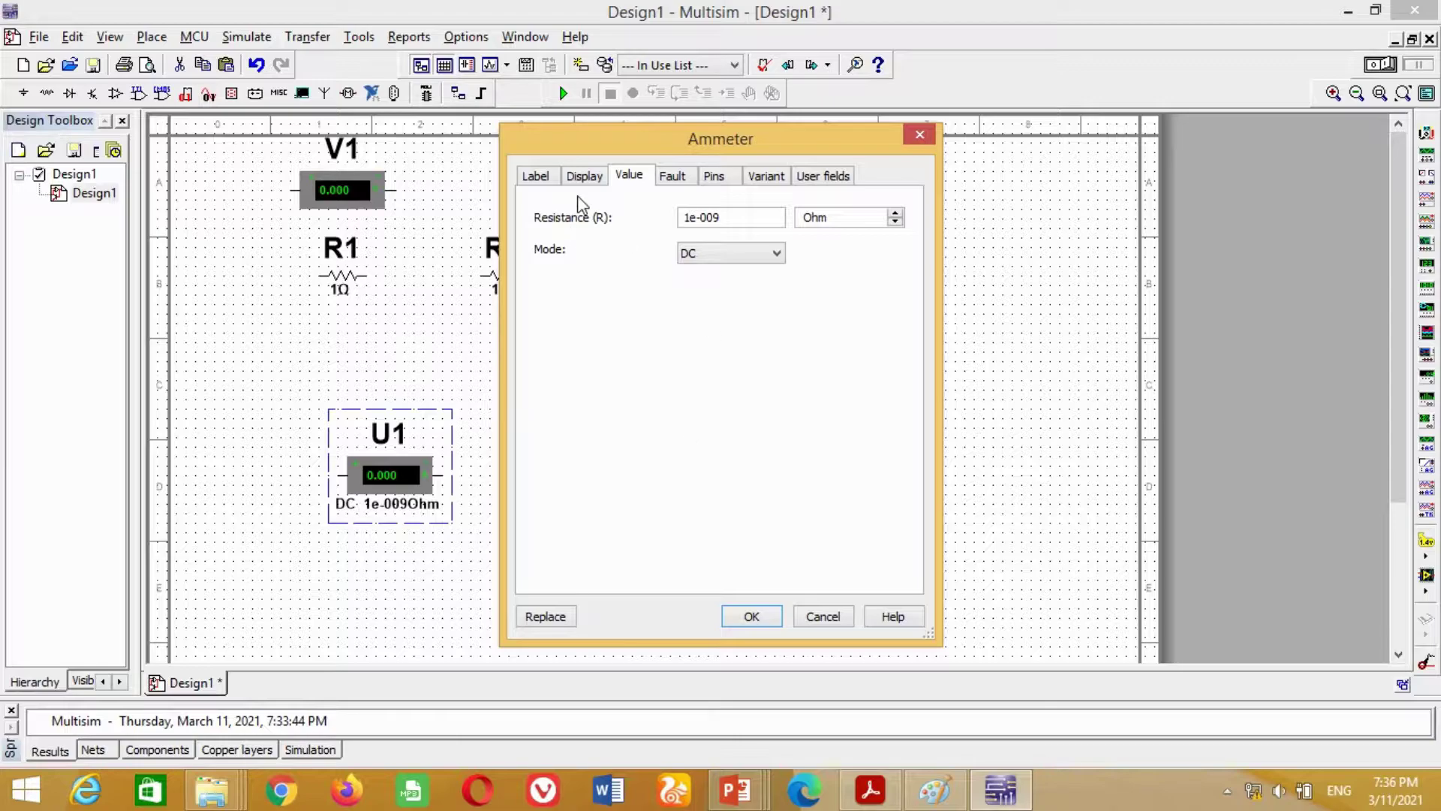
pyautogui.click(584, 175)
pyautogui.click(541, 240)
pyautogui.click(557, 286)
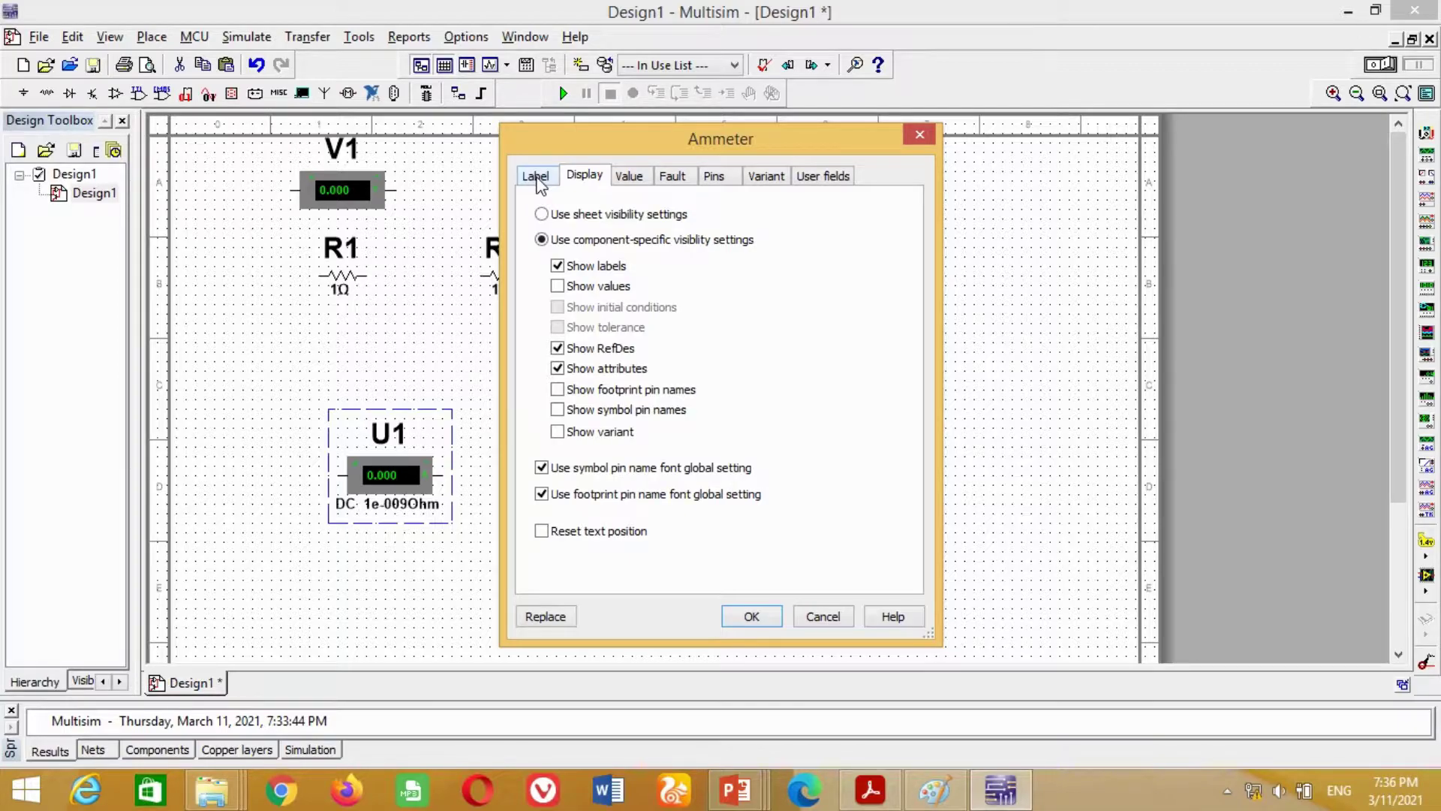
pyautogui.click(538, 179)
pyautogui.moveTo(571, 239); pyautogui.dragTo(522, 238)
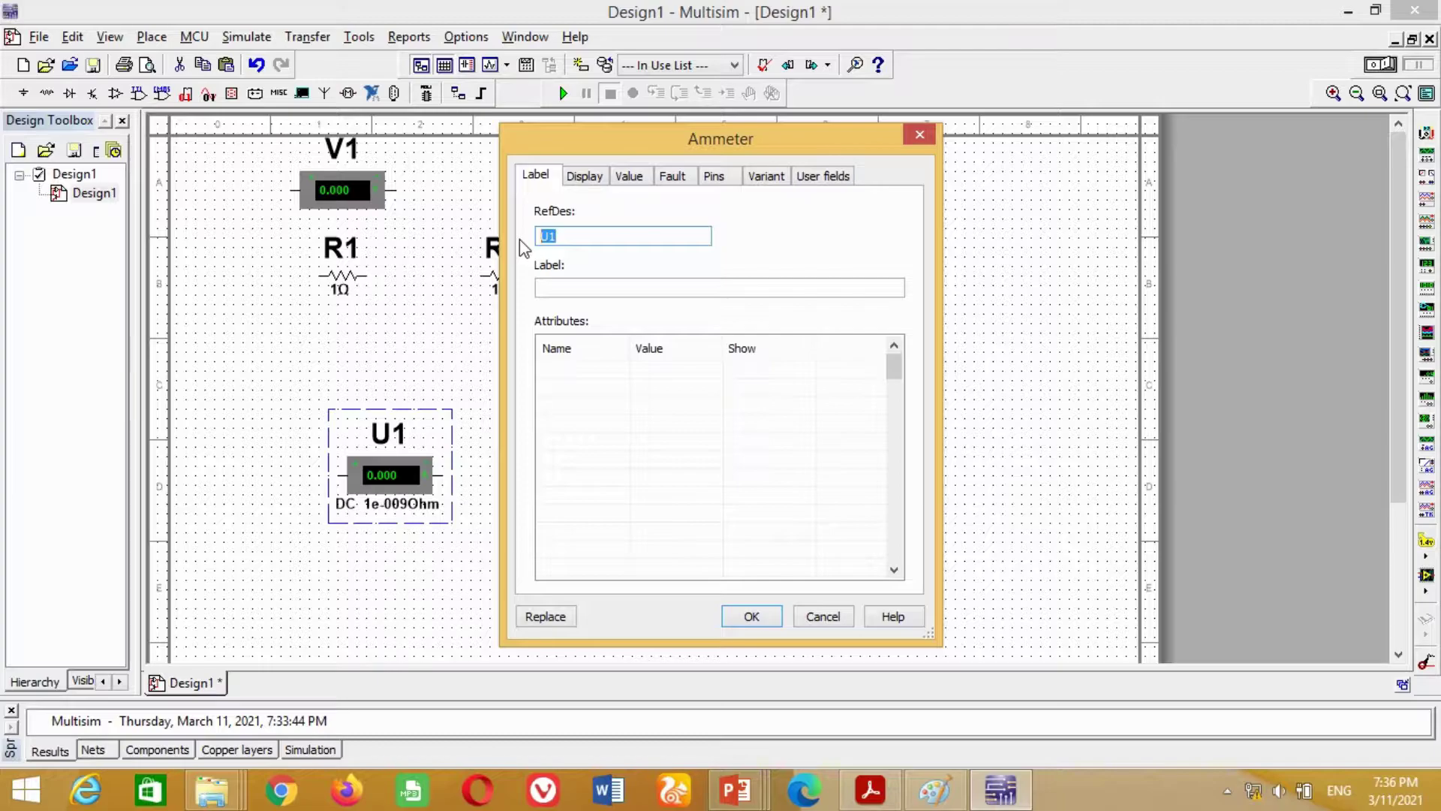
pyautogui.write('I')
pyautogui.click(750, 616)
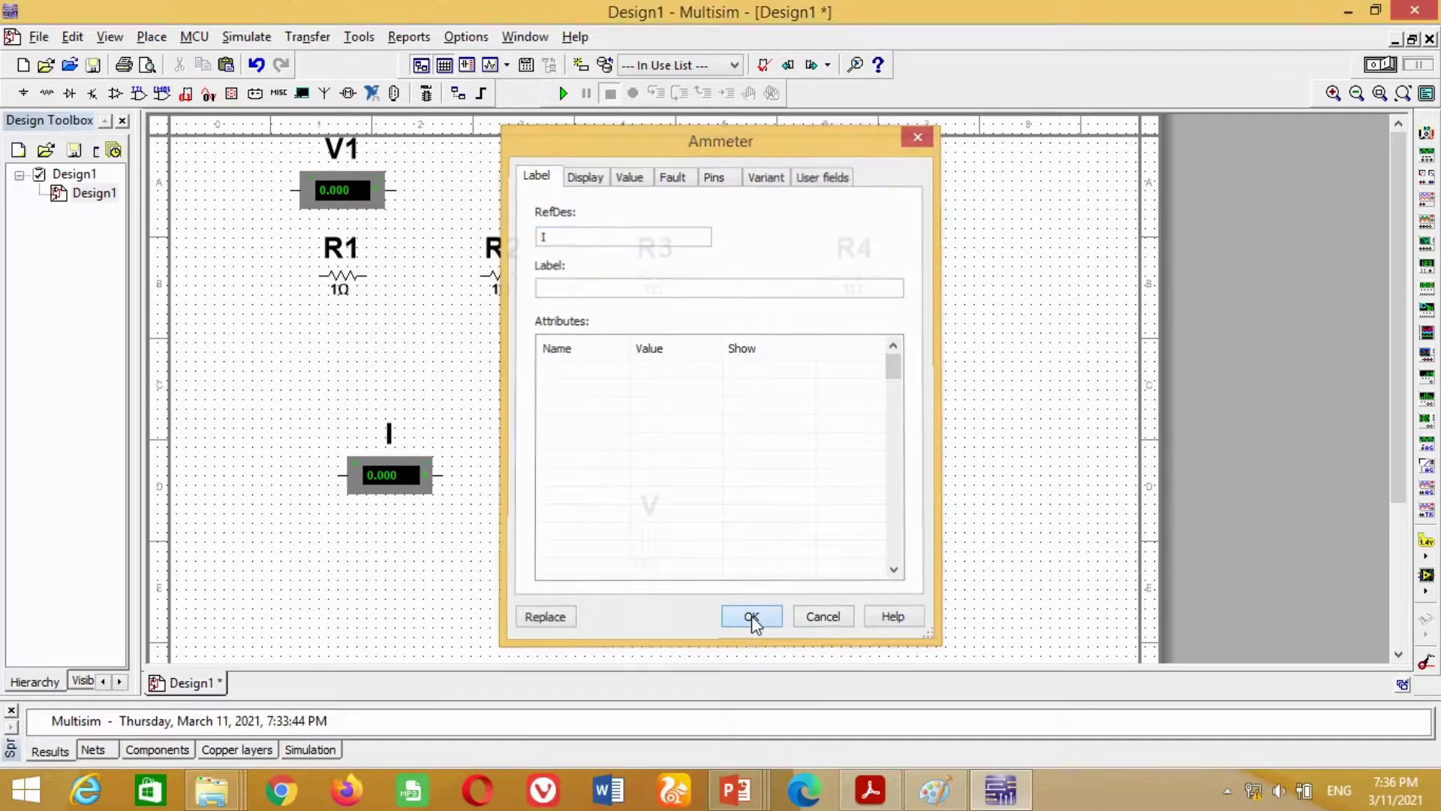
# Move ammeter I beside the battery and wire it to the battery's left terminal.
pyautogui.moveTo(418, 490); pyautogui.dragTo(492, 558)
pyautogui.click(634, 542)
pyautogui.click(523, 541)
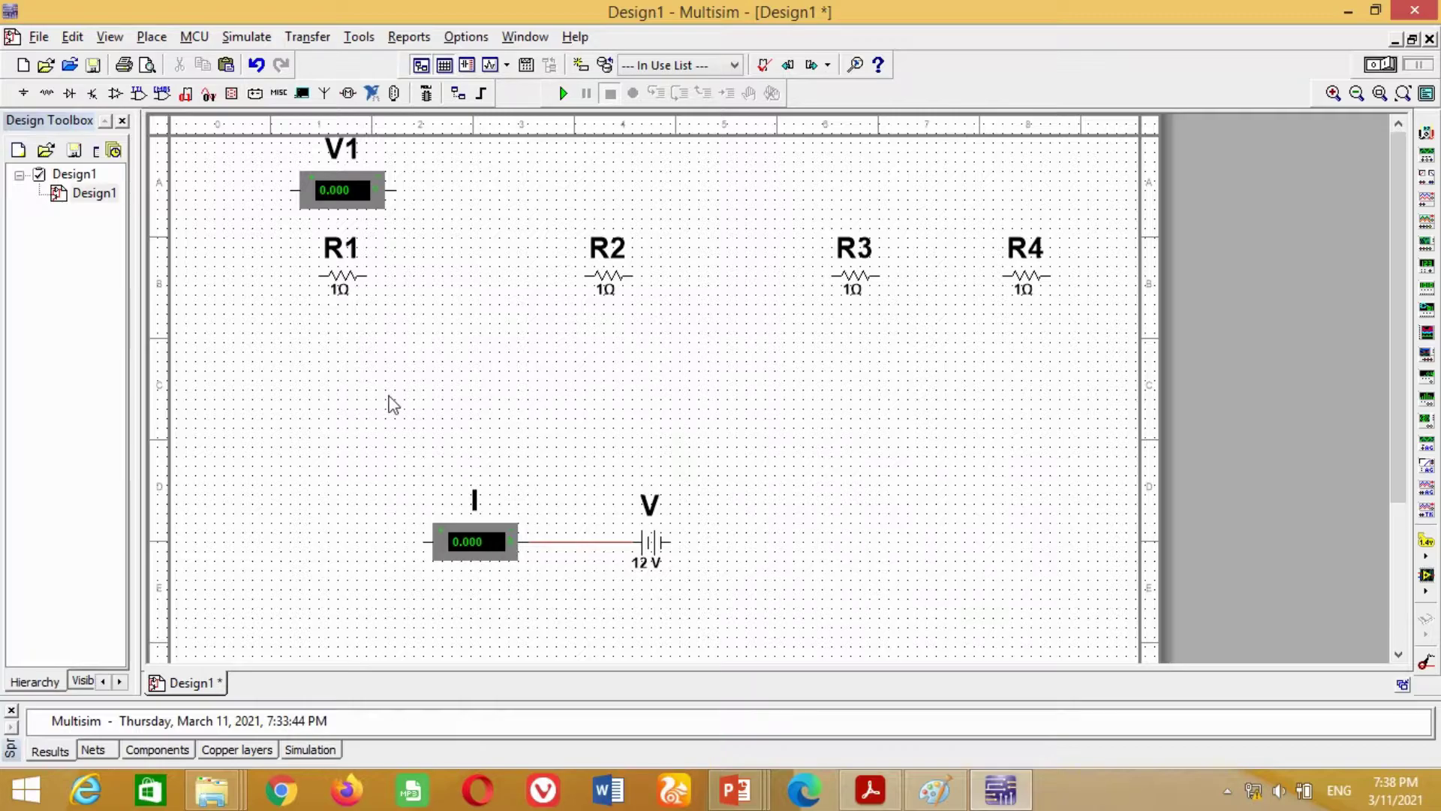
# Stack R1–R4 into an aligned vertical column, with the battery and ammeter moved lower.
pyautogui.click(353, 289)
pyautogui.hotkey('ctrl', 'c')
pyautogui.hotkey('ctrl', 'v')
pyautogui.moveTo(578, 431); pyautogui.dragTo(645, 214)
pyautogui.moveTo(609, 277); pyautogui.dragTo(645, 319)
pyautogui.moveTo(856, 278); pyautogui.dragTo(644, 414)
pyautogui.moveTo(1027, 278); pyautogui.dragTo(635, 488)
pyautogui.moveTo(647, 541); pyautogui.dragTo(647, 589)
pyautogui.moveTo(474, 541); pyautogui.dragTo(474, 588)
pyautogui.moveTo(640, 505); pyautogui.dragTo(659, 504)
pyautogui.moveTo(635, 402); pyautogui.dragTo(655, 392)
pyautogui.moveTo(635, 308); pyautogui.dragTo(655, 308)
pyautogui.moveTo(635, 203); pyautogui.dragTo(654, 202)
# Wire the left terminals of R1–R4 together into a shared rail shifted left.
pyautogui.click(633, 201)
pyautogui.click(633, 304)
pyautogui.click(632, 485)
pyautogui.moveTo(627, 367); pyautogui.dragTo(553, 358)
pyautogui.moveTo(622, 256); pyautogui.dragTo(560, 267)
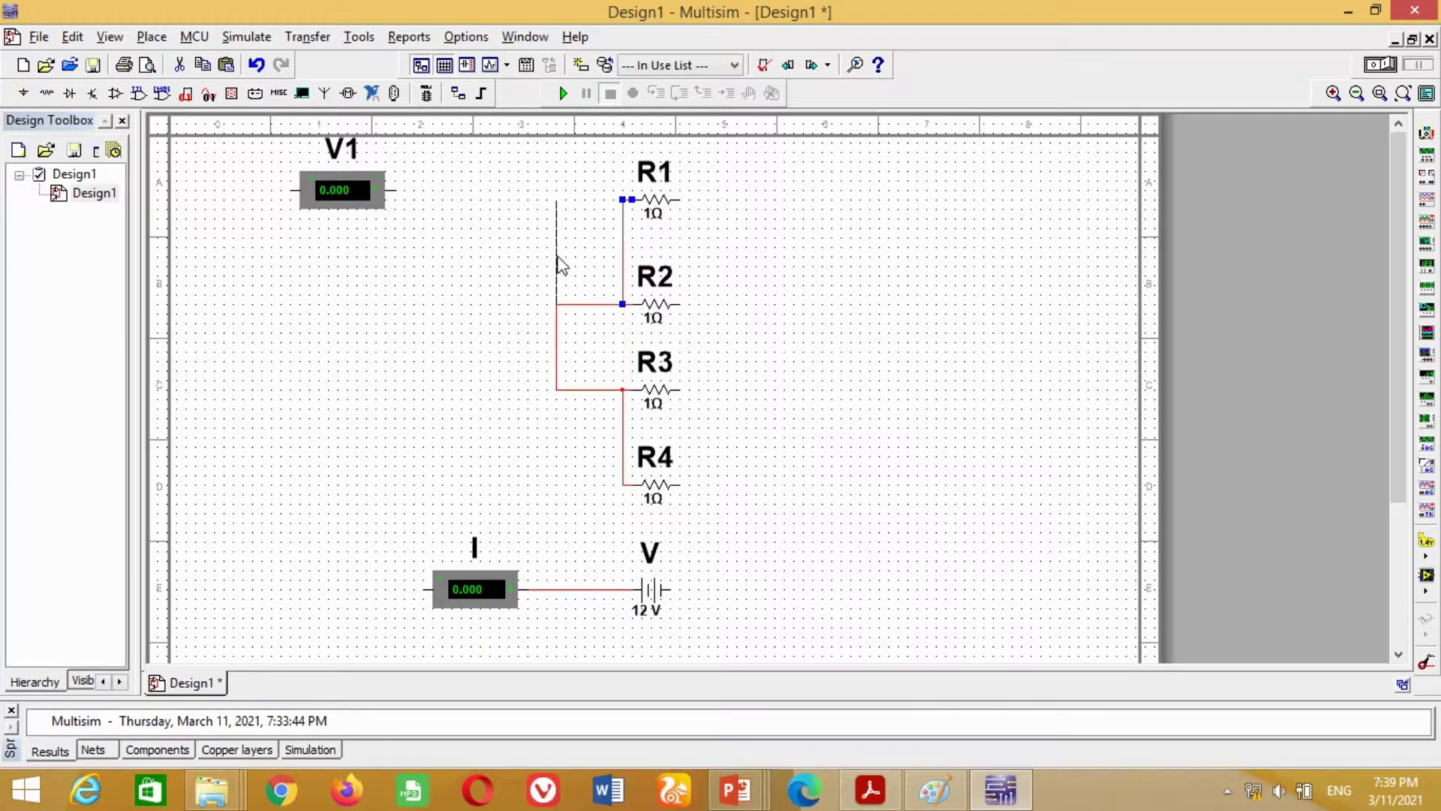
pyautogui.moveTo(615, 428); pyautogui.dragTo(536, 376)
pyautogui.click(492, 359)
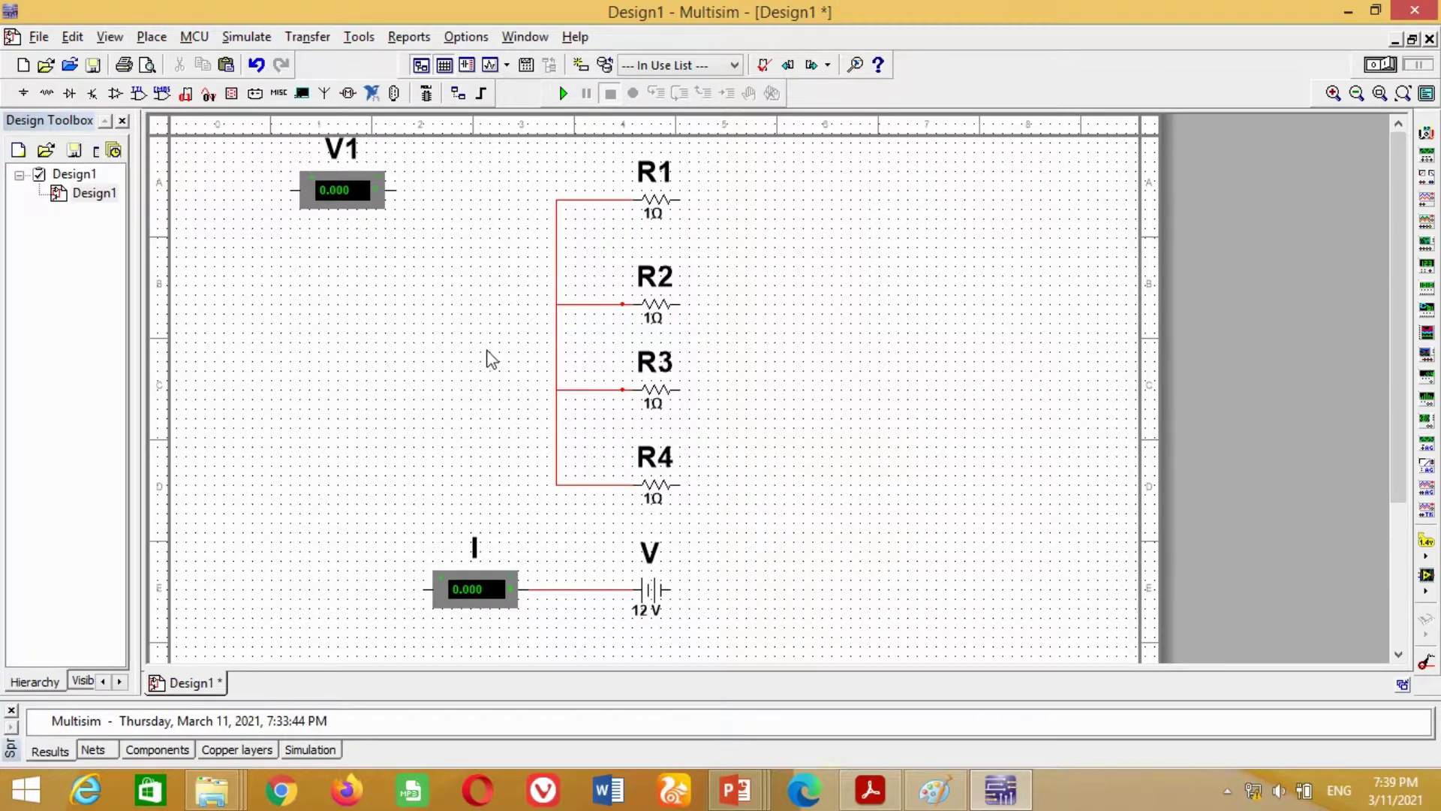
# Connect ammeter I's free terminal to the resistors' shared left rail.
pyautogui.click(472, 593)
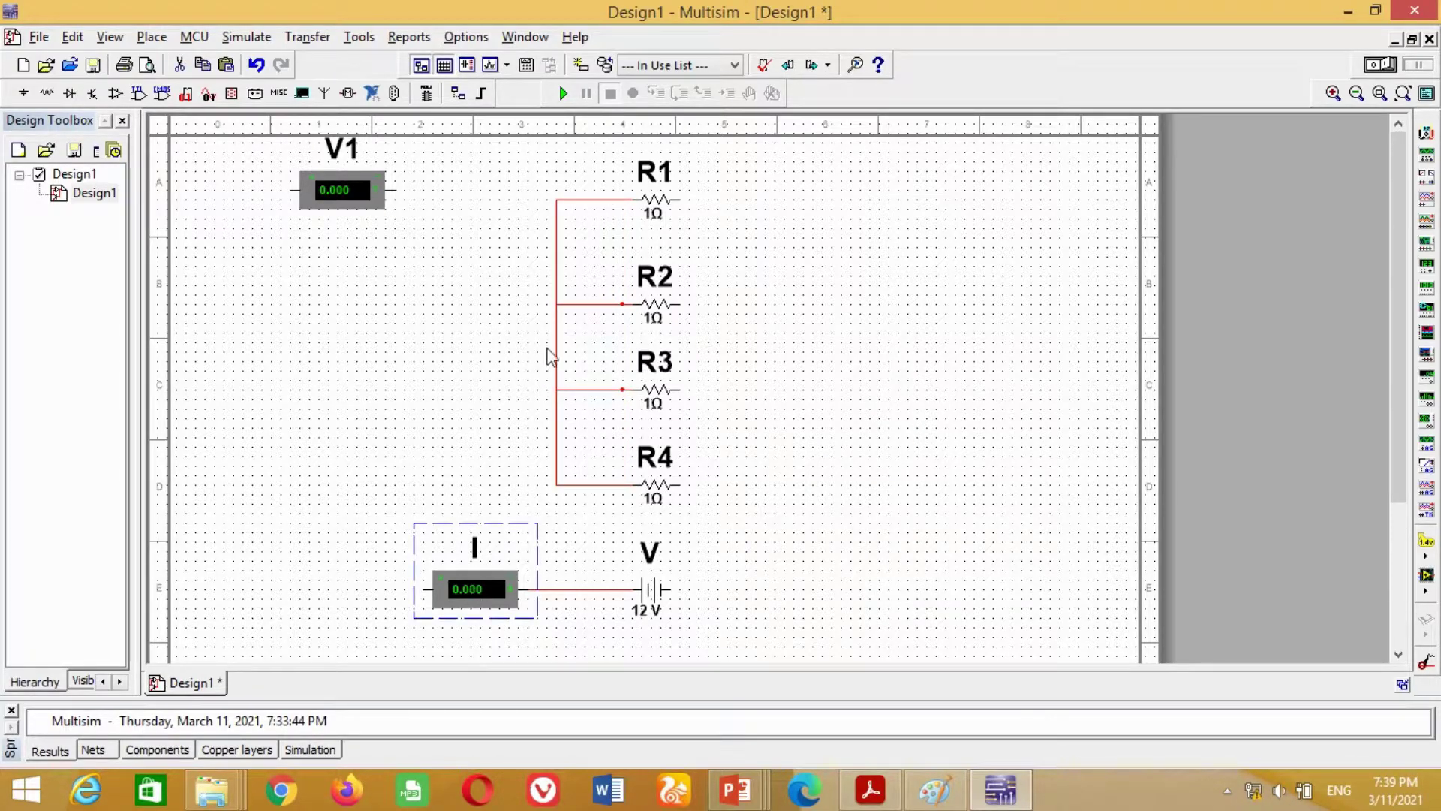
pyautogui.click(379, 555)
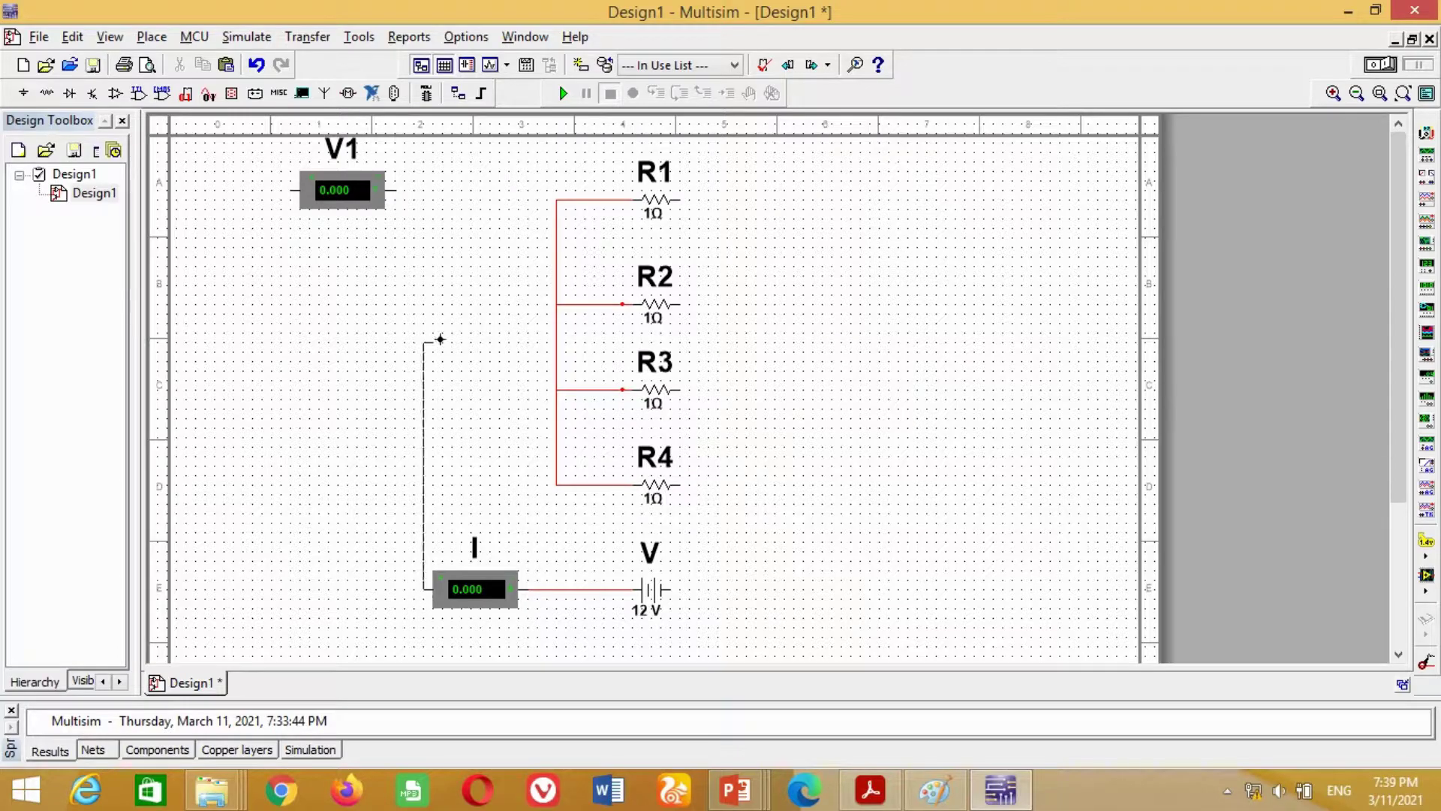
pyautogui.click(555, 344)
pyautogui.moveTo(455, 589); pyautogui.dragTo(492, 588)
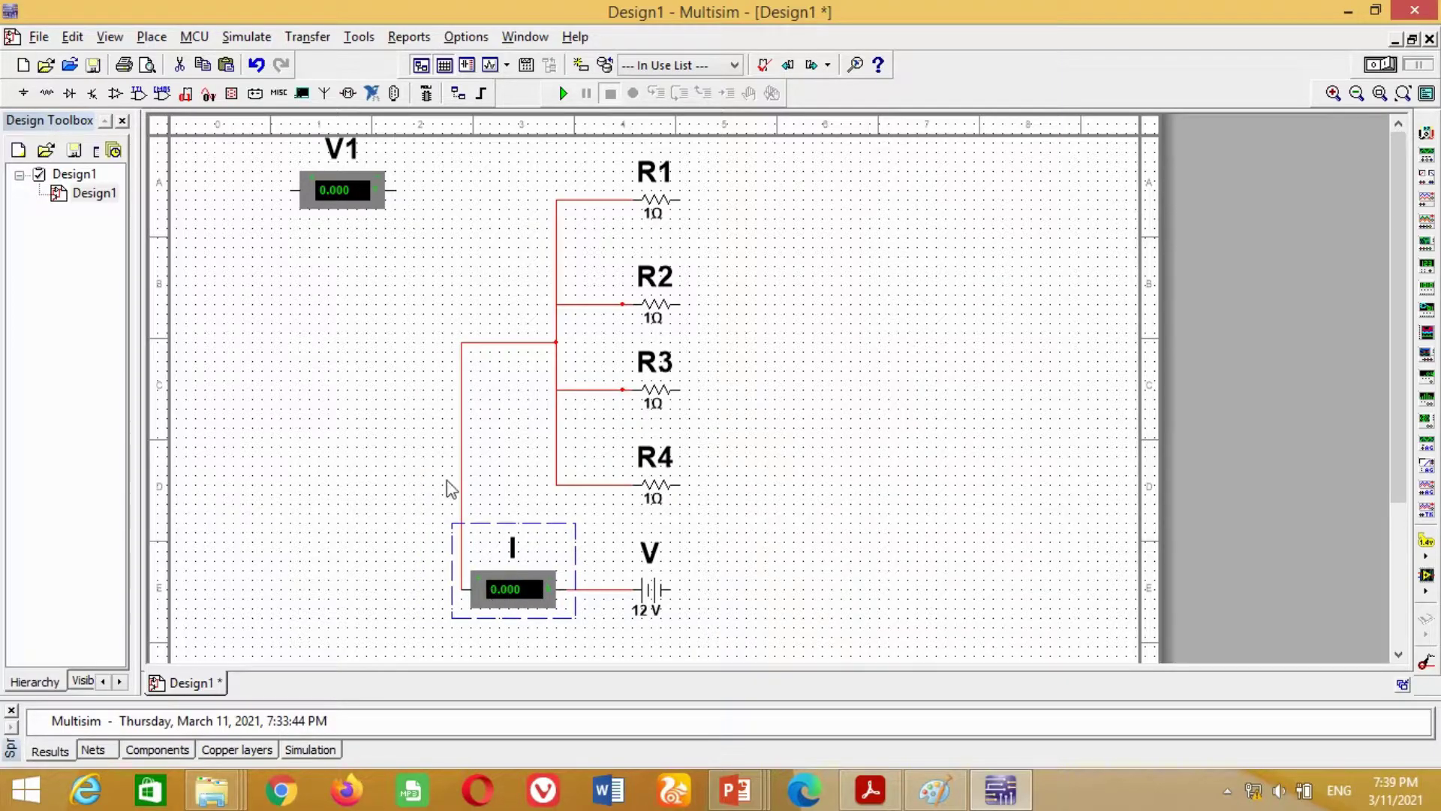
pyautogui.moveTo(461, 469); pyautogui.dragTo(431, 459)
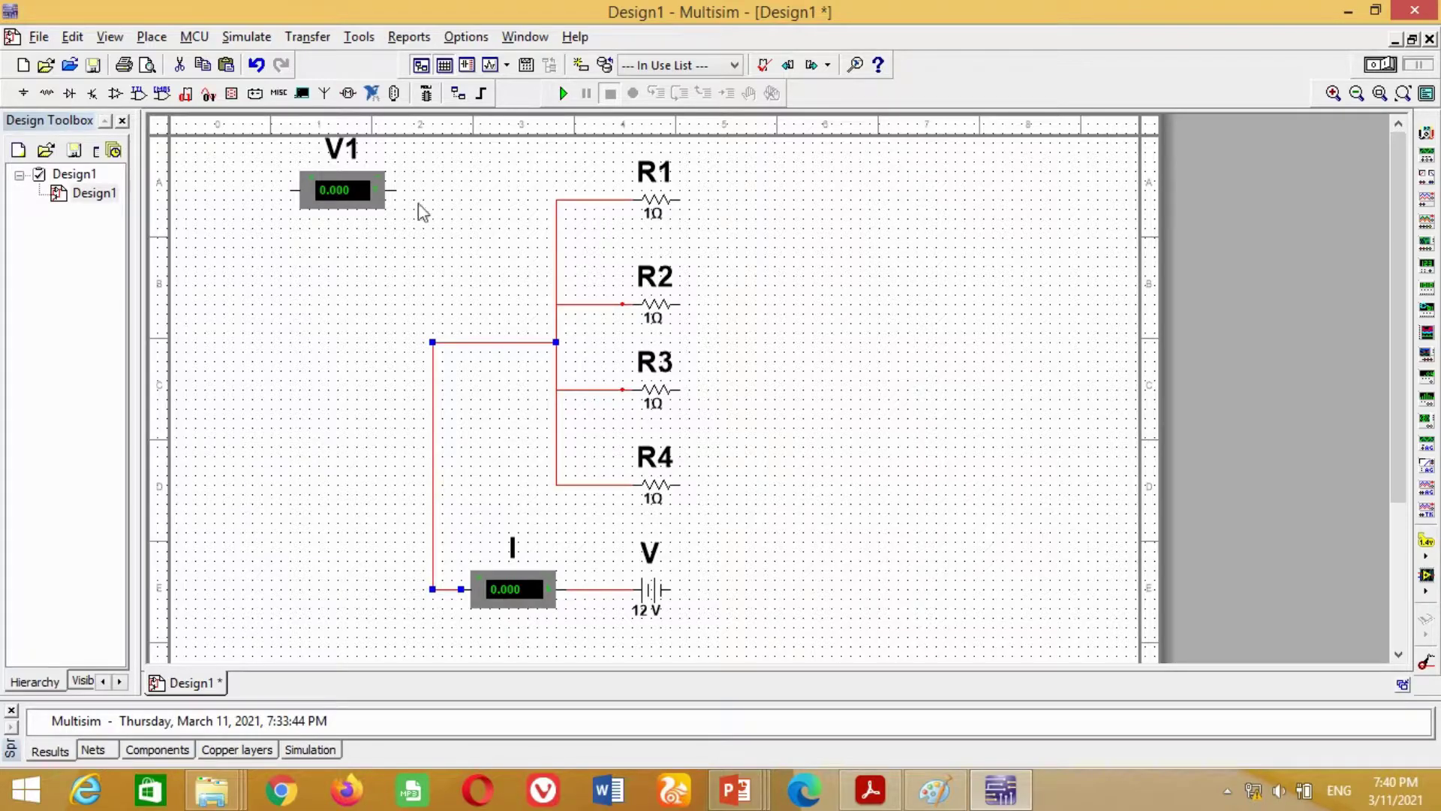
pyautogui.click(534, 605)
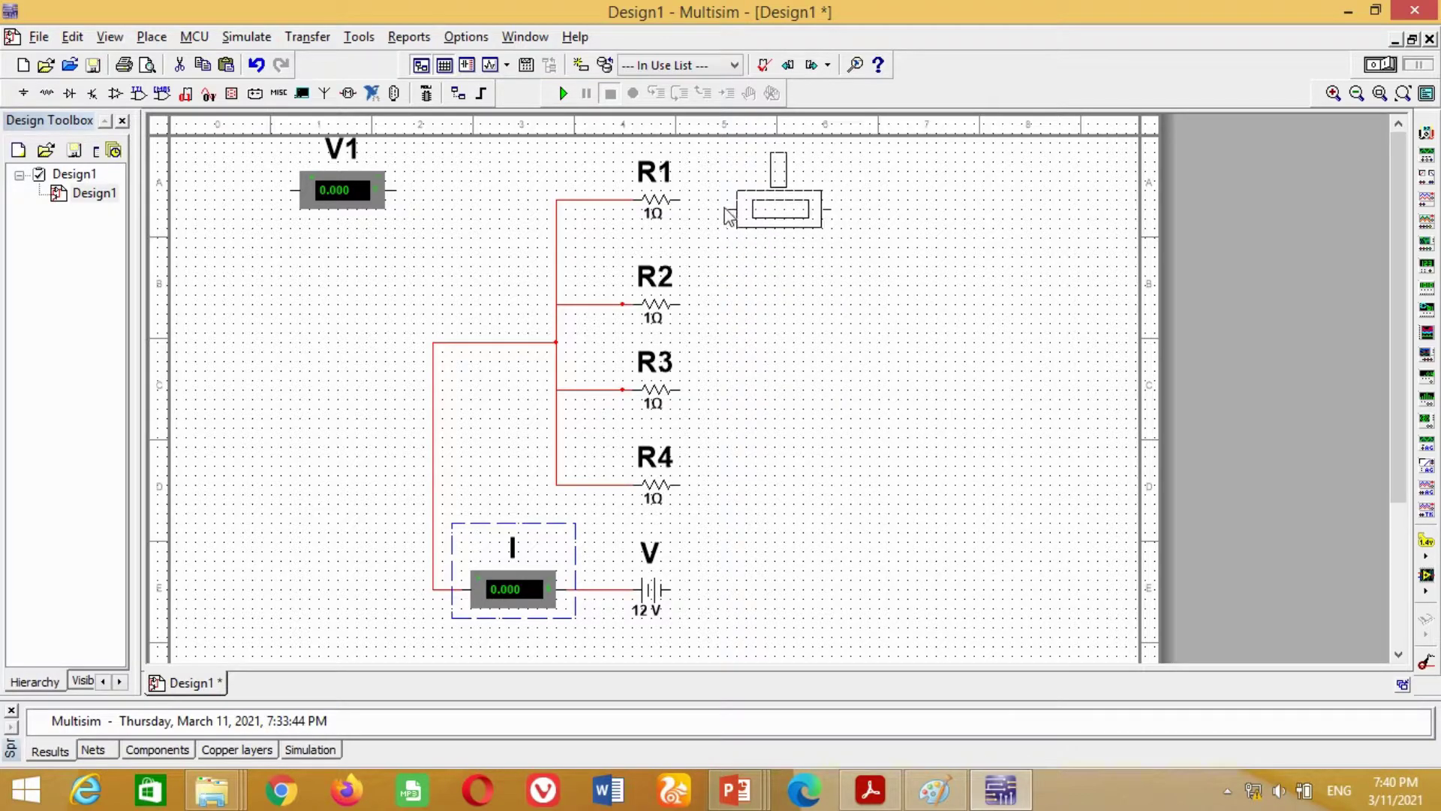
# Add ammeter I1 wired after R1, then paste a copy named I2 beside R2.
pyautogui.click(734, 201)
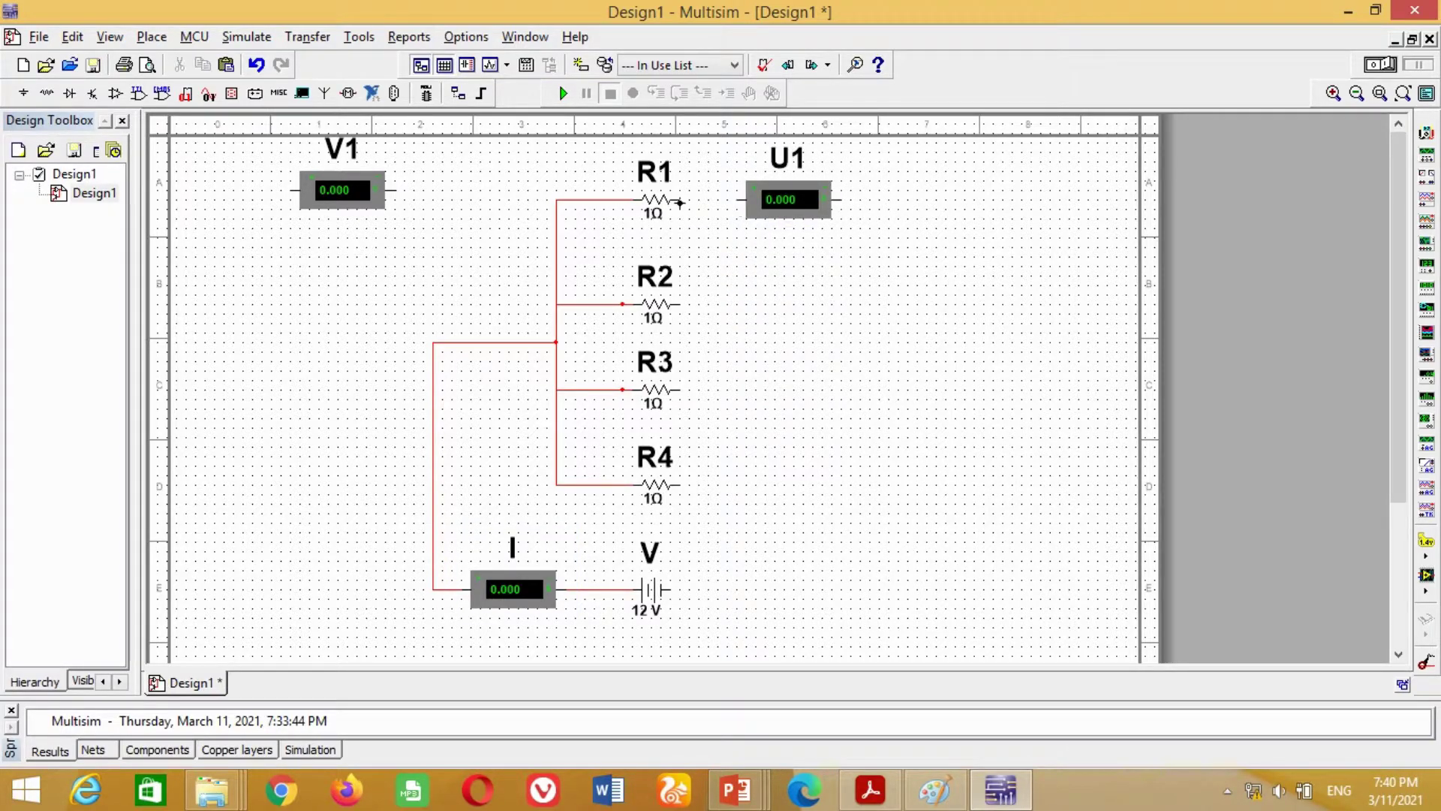
pyautogui.click(738, 201)
pyautogui.doubleClick(793, 212)
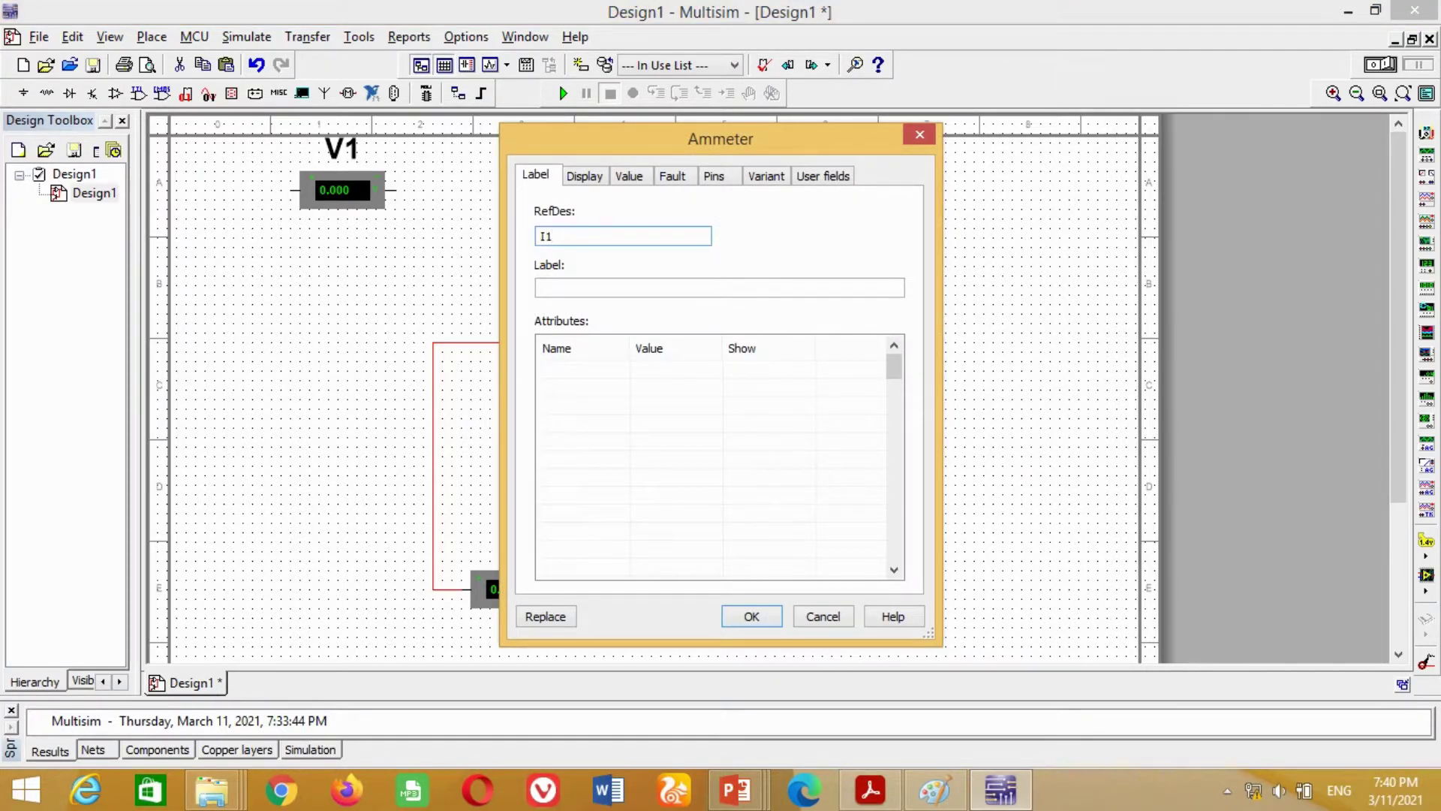
pyautogui.press('Return')
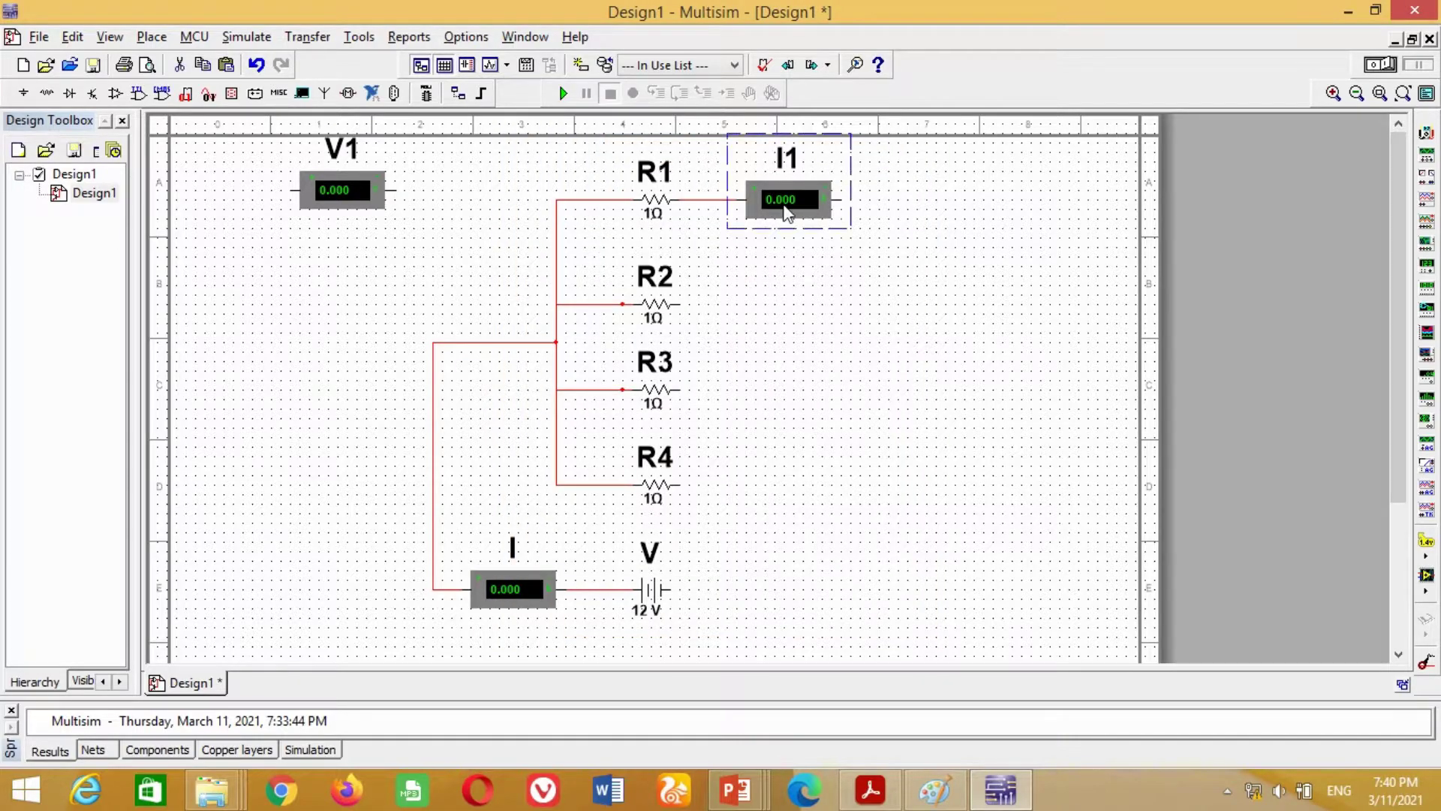
pyautogui.hotkey('ctrl', 'c')
pyautogui.hotkey('ctrl', 'v')
pyautogui.click(769, 312)
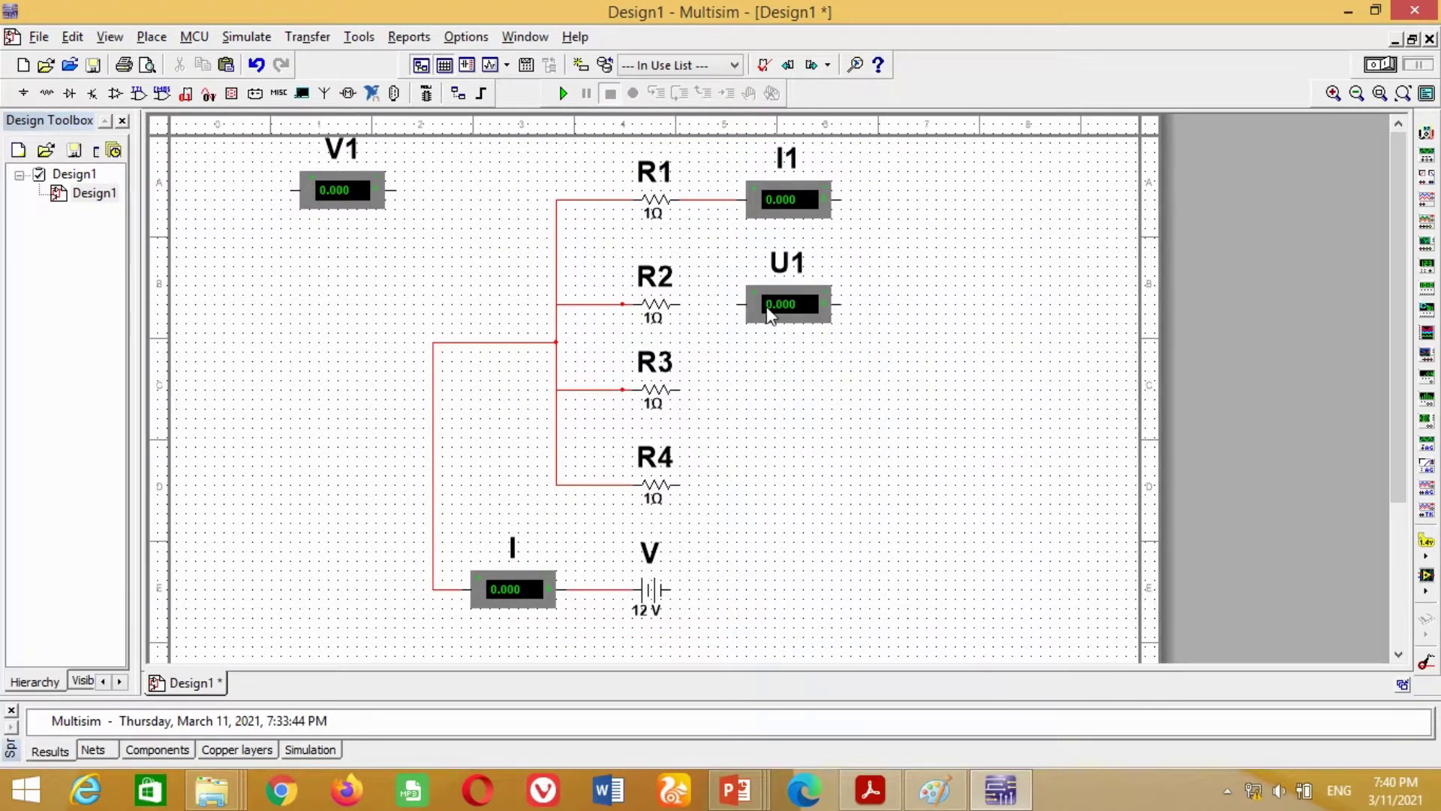
pyautogui.doubleClick(769, 311)
pyautogui.write('I2')
pyautogui.press('Return')
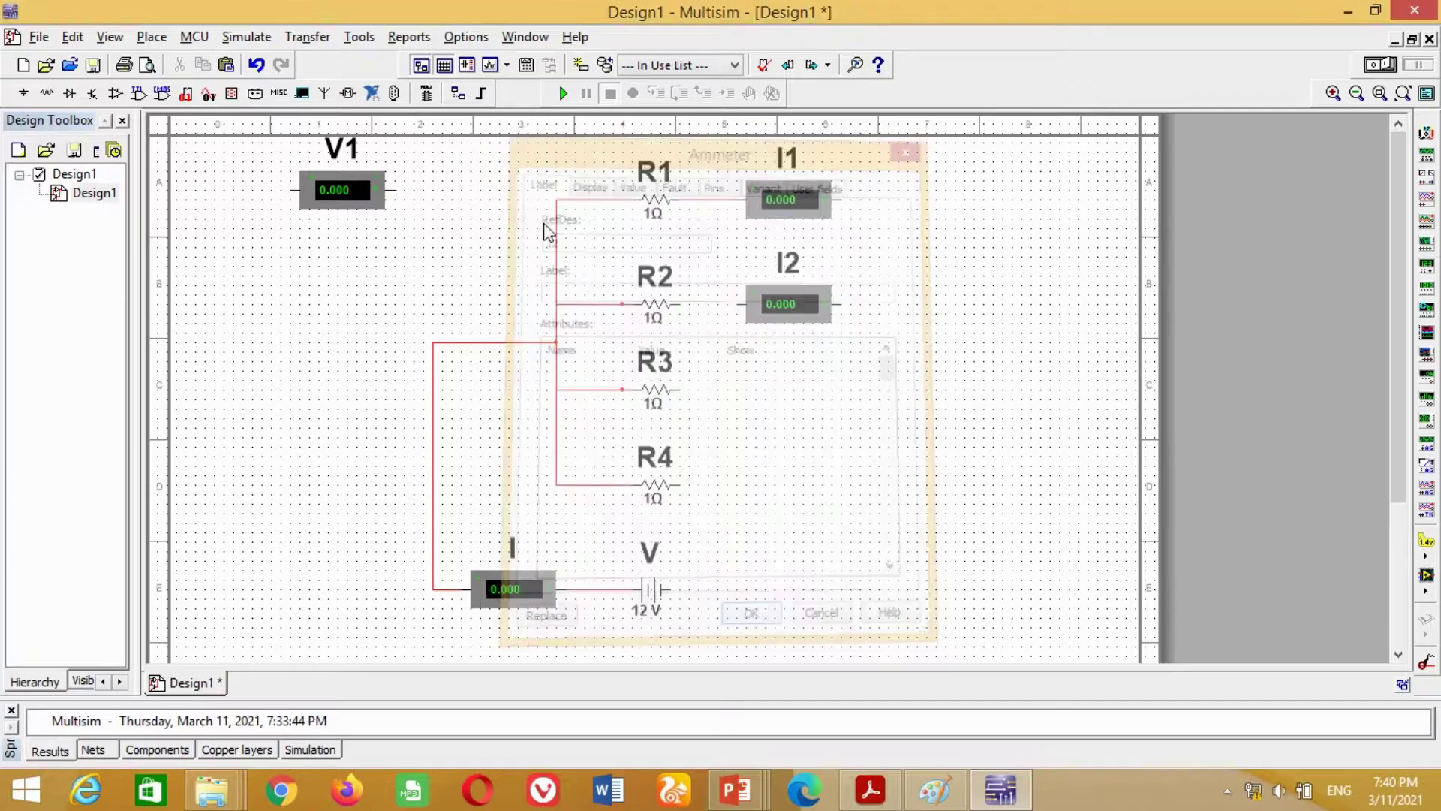
# Paste ammeter I3 beside R3 and wire R3's right end to it.
pyautogui.click(799, 321)
pyautogui.hotkey('ctrl', 'c')
pyautogui.hotkey('ctrl', 'v')
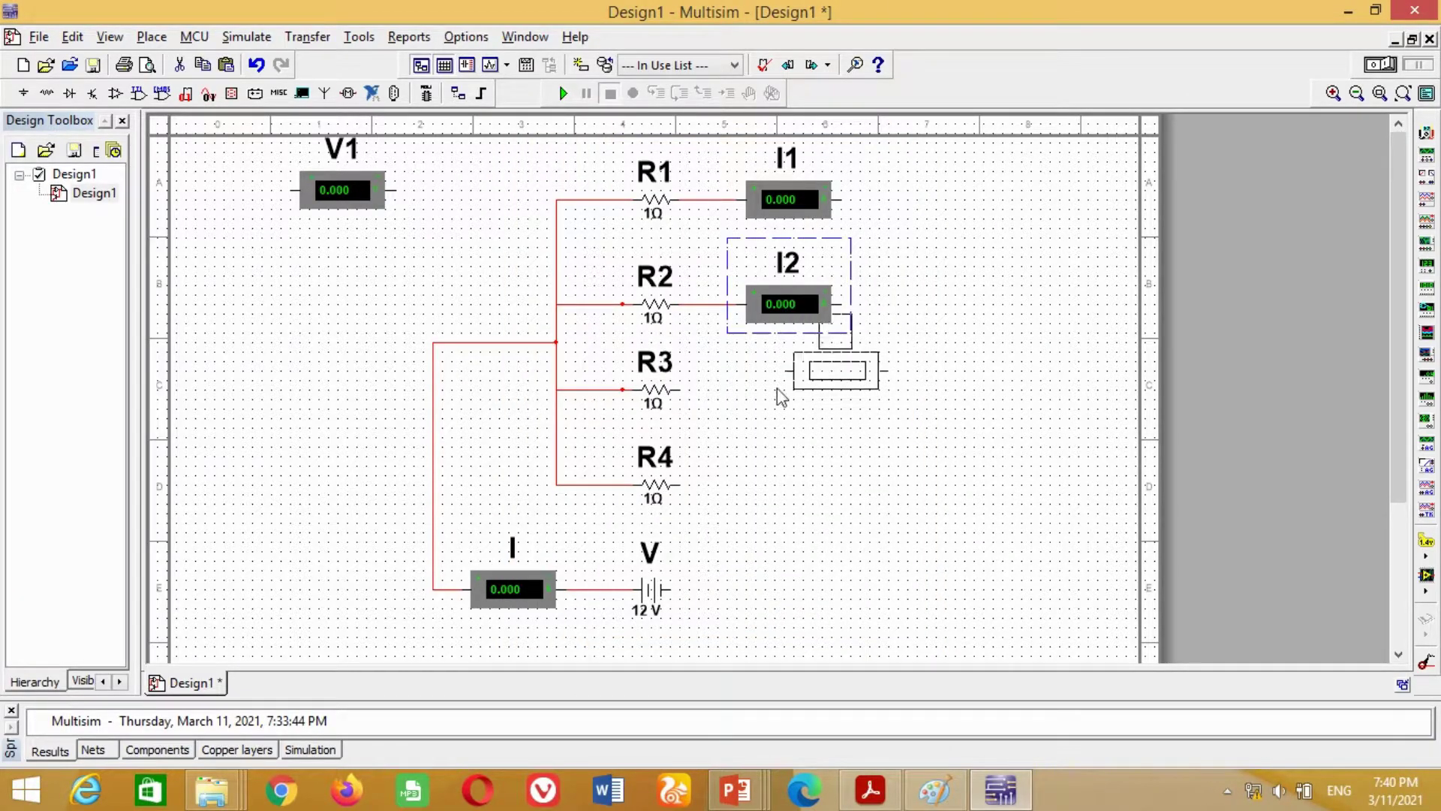
pyautogui.click(736, 405)
pyautogui.doubleClick(784, 399)
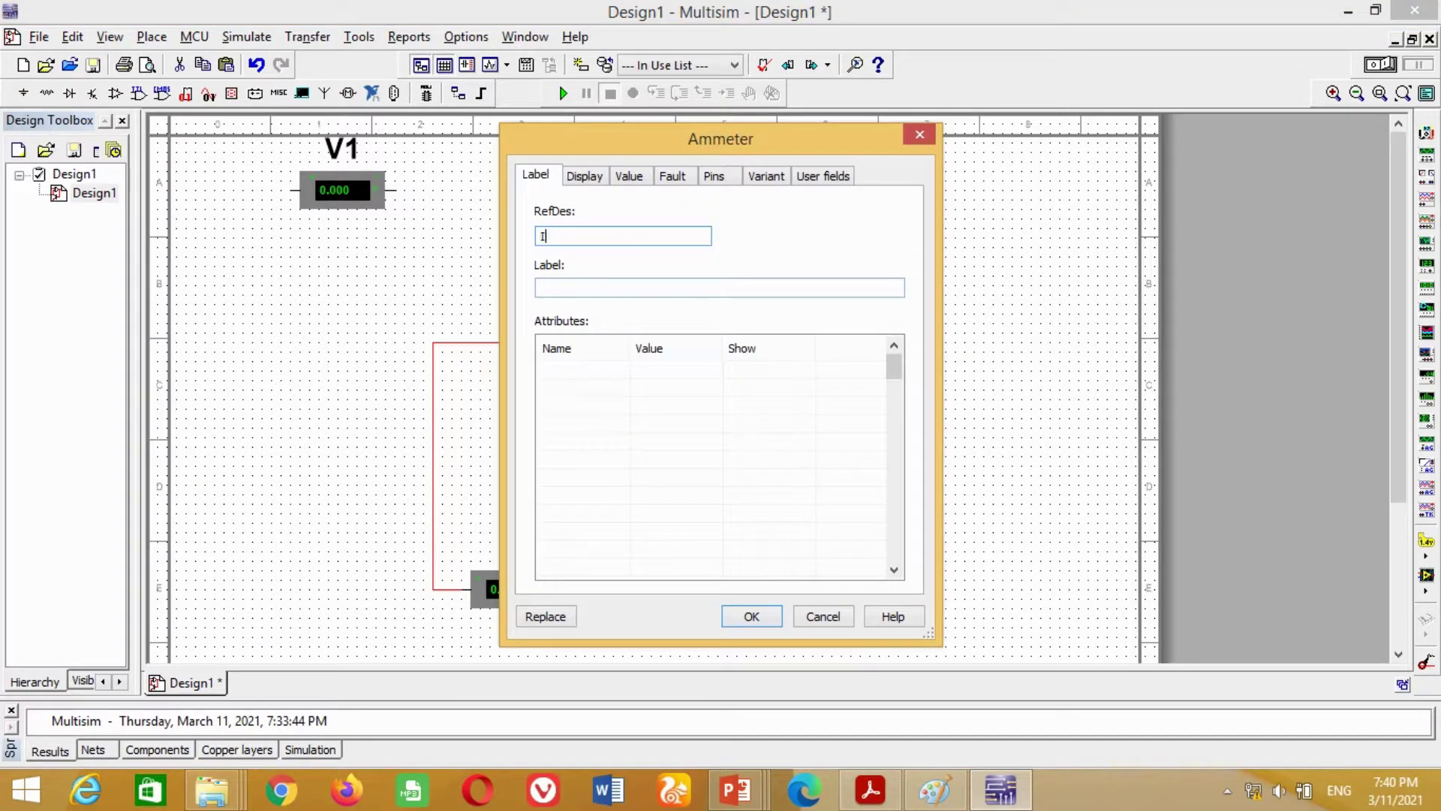
pyautogui.write('I2')
pyautogui.moveTo(608, 134); pyautogui.dragTo(467, 137)
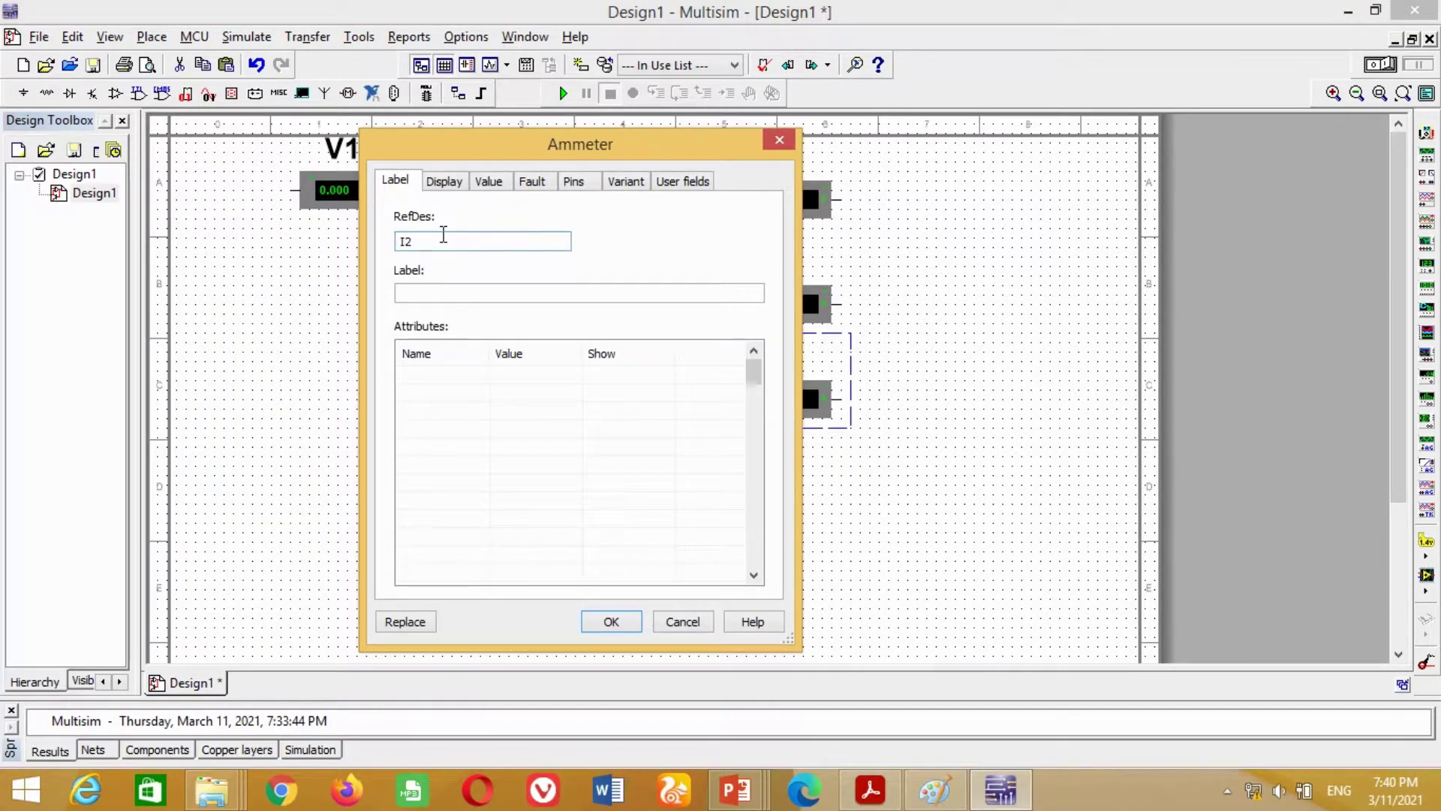
pyautogui.press('Return')
pyautogui.click(763, 381)
pyautogui.click(680, 390)
pyautogui.click(739, 389)
# Paste ammeter I4 beside R4 and wire the right terminals of I3 and I4 together.
pyautogui.click(786, 386)
pyautogui.hotkey('ctrl', 'c')
pyautogui.hotkey('ctrl', 'v')
pyautogui.click(743, 499)
pyautogui.doubleClick(750, 494)
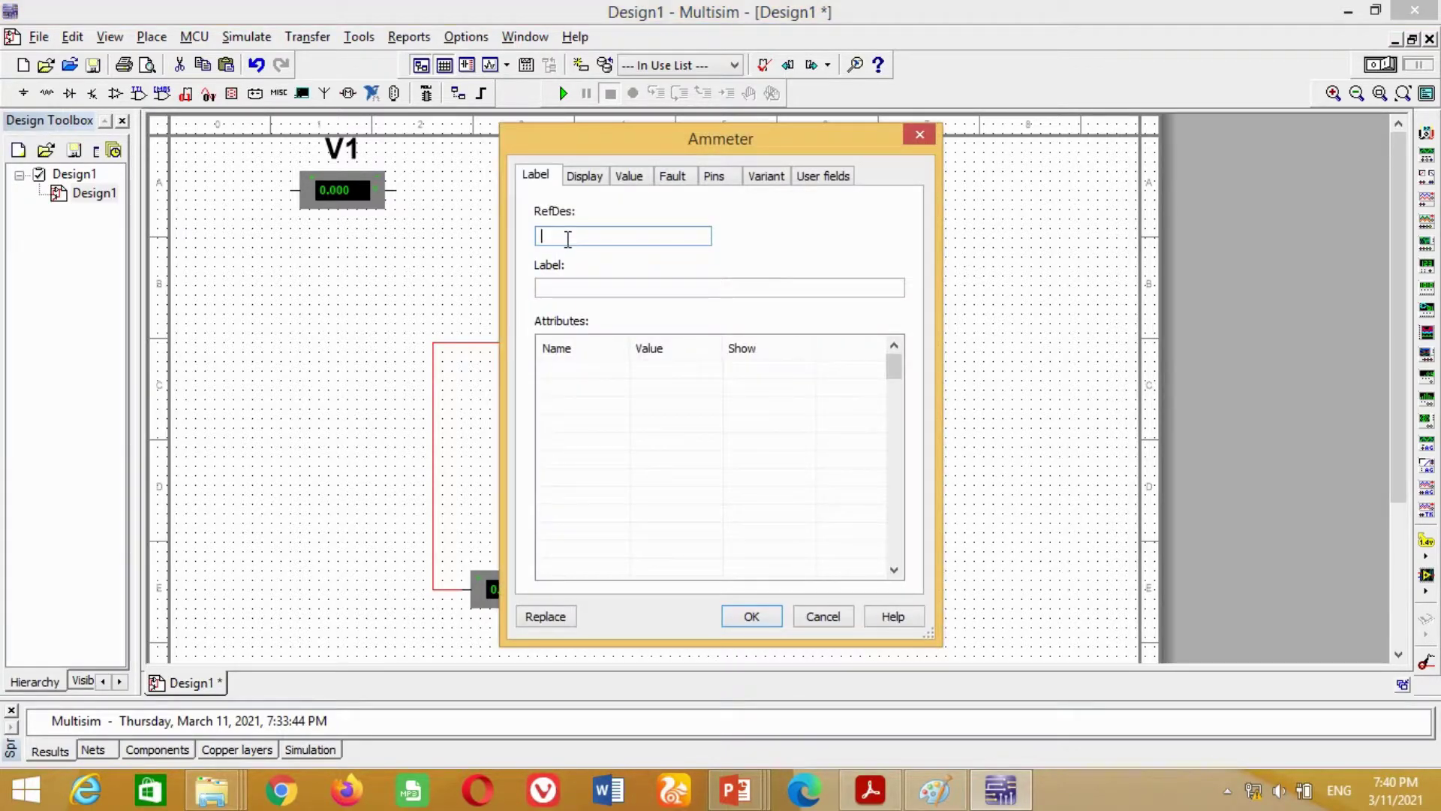
pyautogui.press('Return')
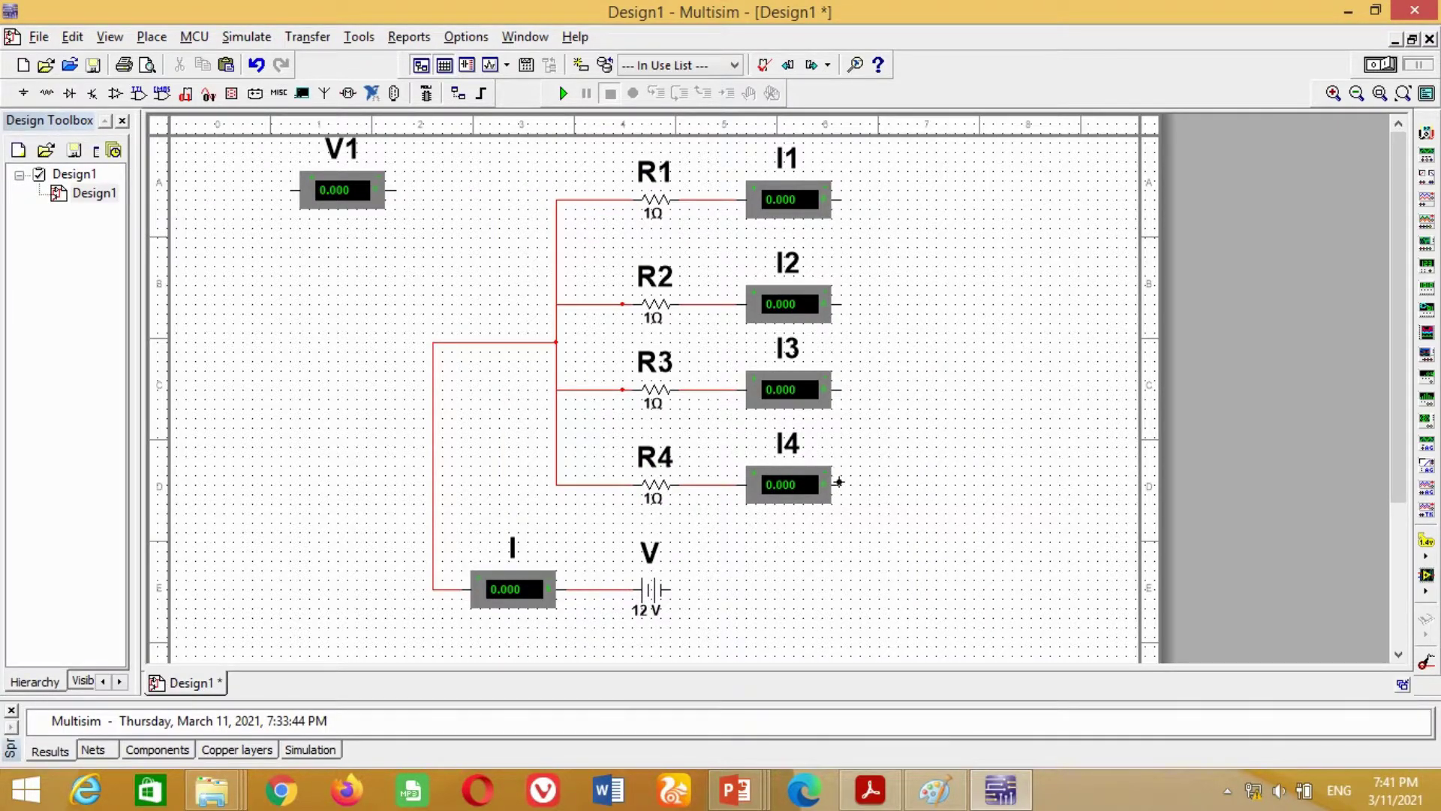
pyautogui.click(844, 393)
pyautogui.moveTo(842, 431); pyautogui.dragTo(936, 434)
# Join I1 and I2 to the right rail, wire the battery to it, and shift voltmeter V1 right.
pyautogui.click(842, 304)
pyautogui.click(936, 388)
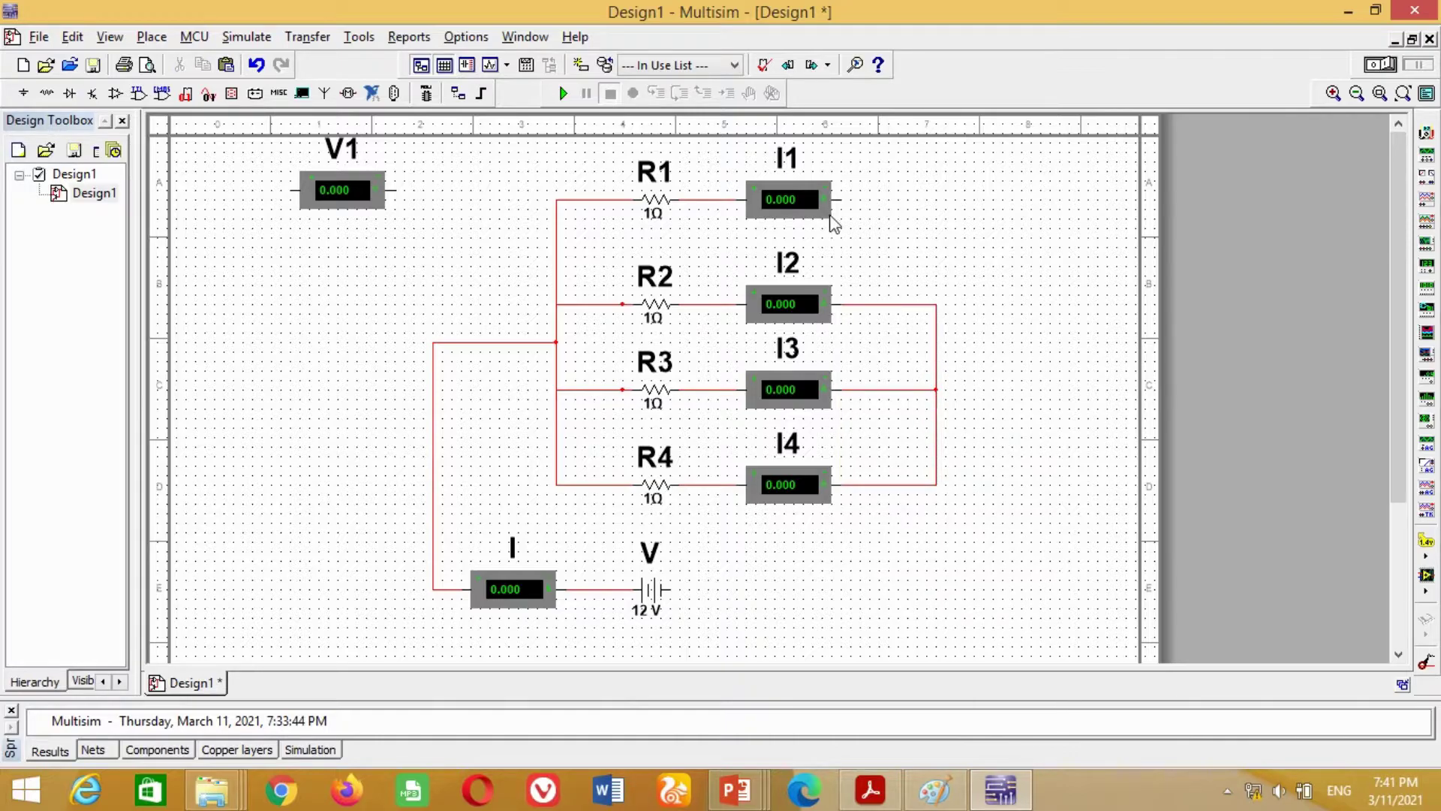
pyautogui.click(842, 199)
pyautogui.click(936, 304)
pyautogui.click(669, 589)
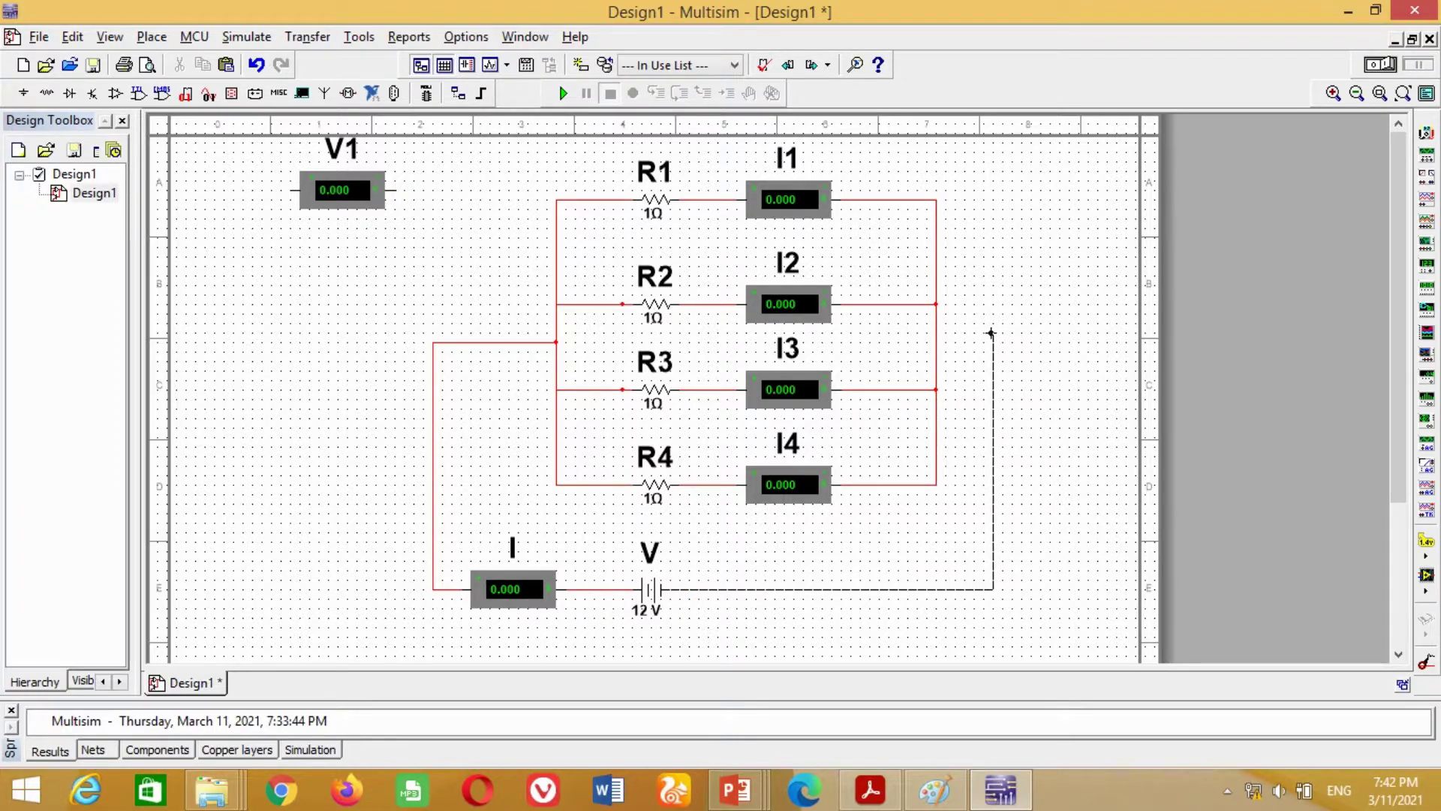
pyautogui.click(938, 333)
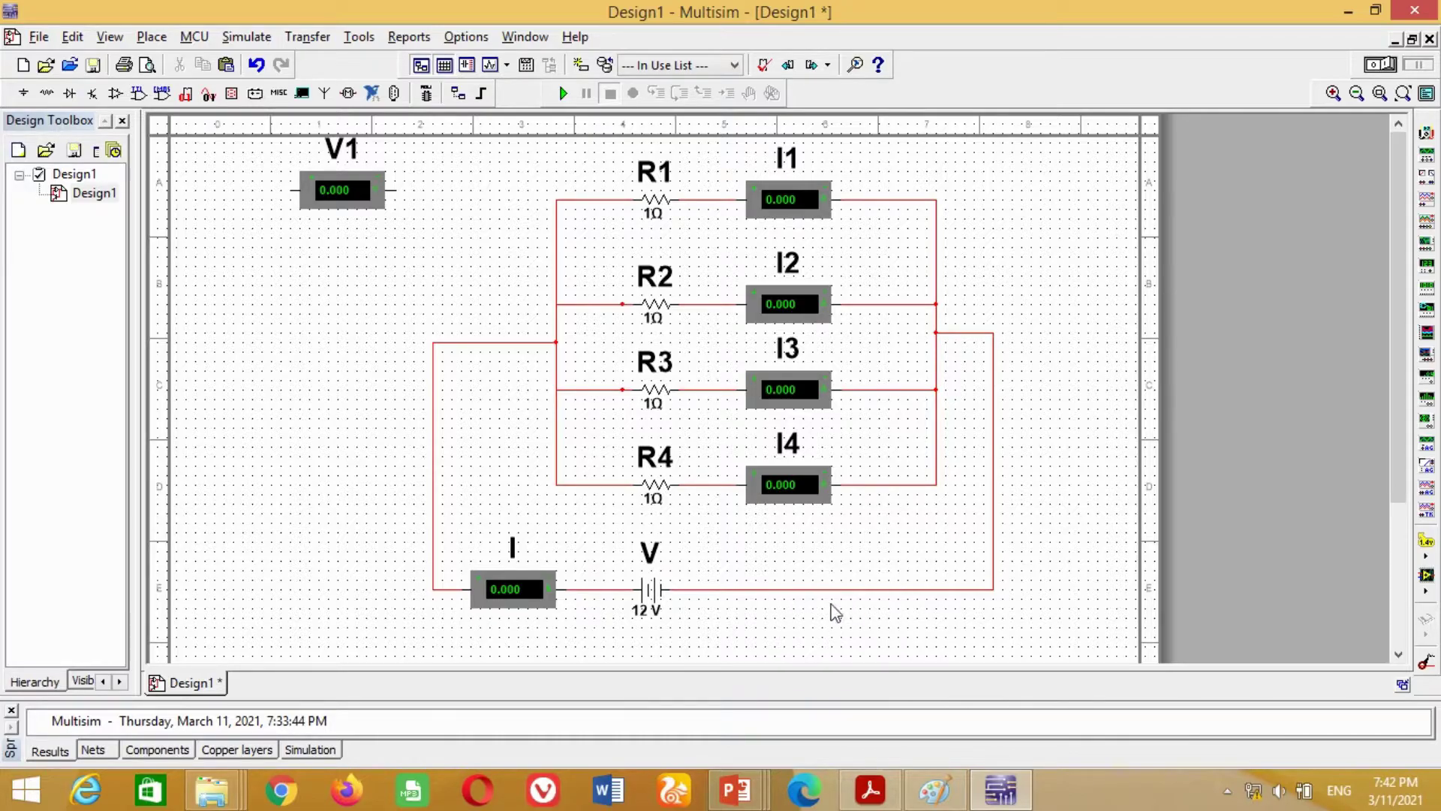
pyautogui.moveTo(360, 200); pyautogui.dragTo(502, 202)
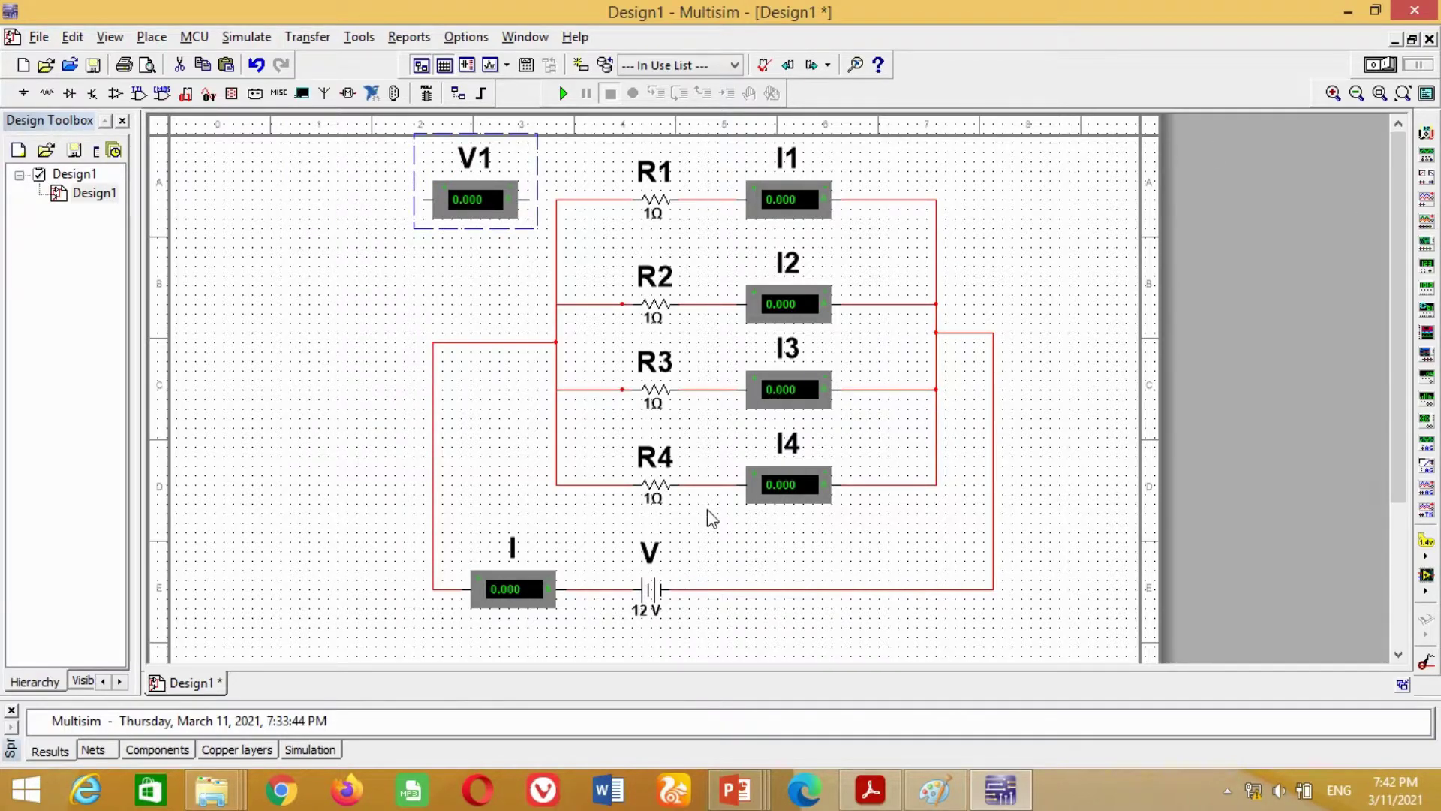
# Move the whole circuit down and reposition voltmeter V1 just above R1.
pyautogui.hotkey('ctrl', 'a')
pyautogui.moveTo(782, 385); pyautogui.dragTo(783, 437)
pyautogui.click(282, 366)
pyautogui.click(483, 262)
pyautogui.hotkey('ctrl', 'c')
pyautogui.hotkey('ctrl', 'v')
pyautogui.click(644, 197)
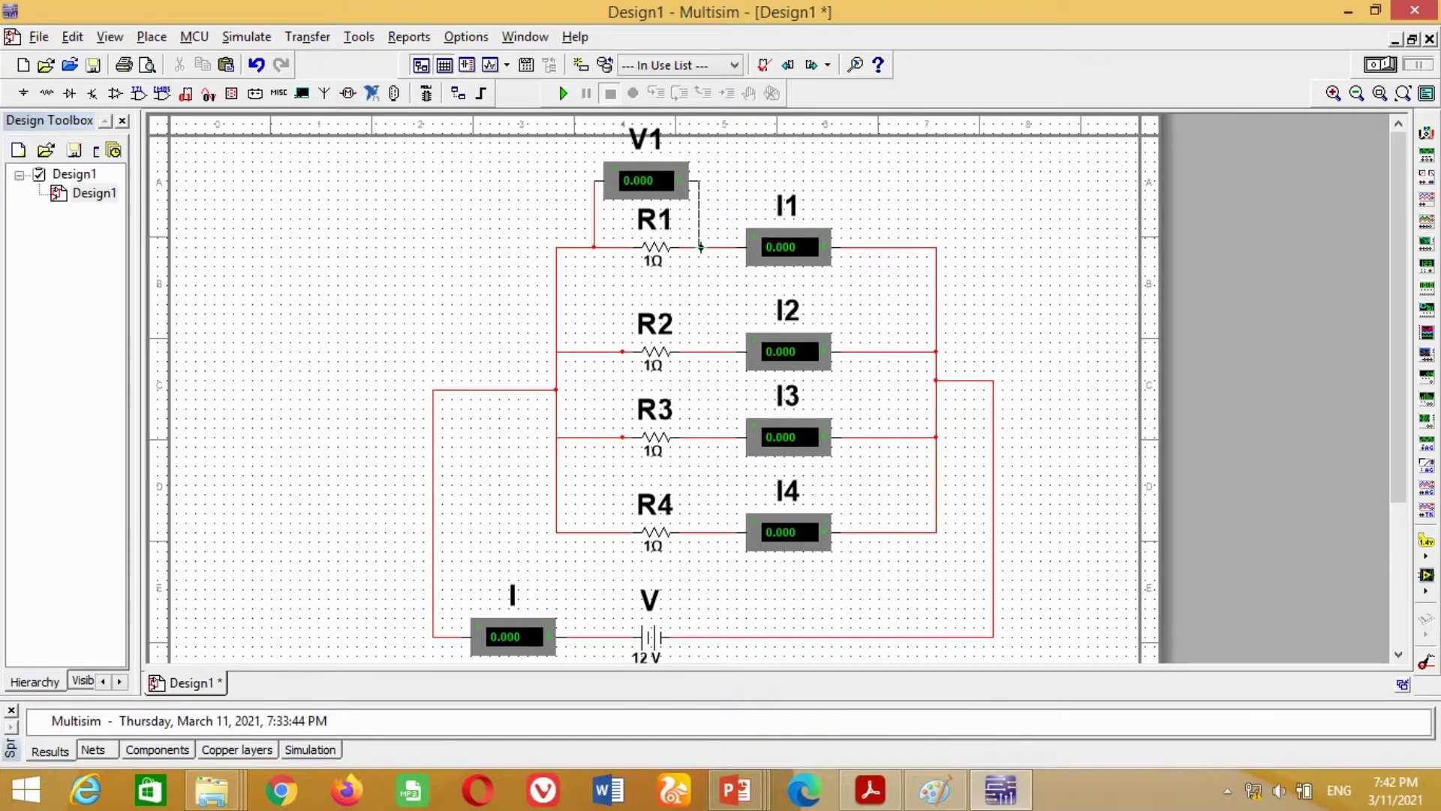
# Duplicate voltmeter V1 and label the copy V2.
pyautogui.click(659, 174)
pyautogui.hotkey('ctrl', 'c')
pyautogui.hotkey('ctrl', 'v')
pyautogui.doubleClick(446, 255)
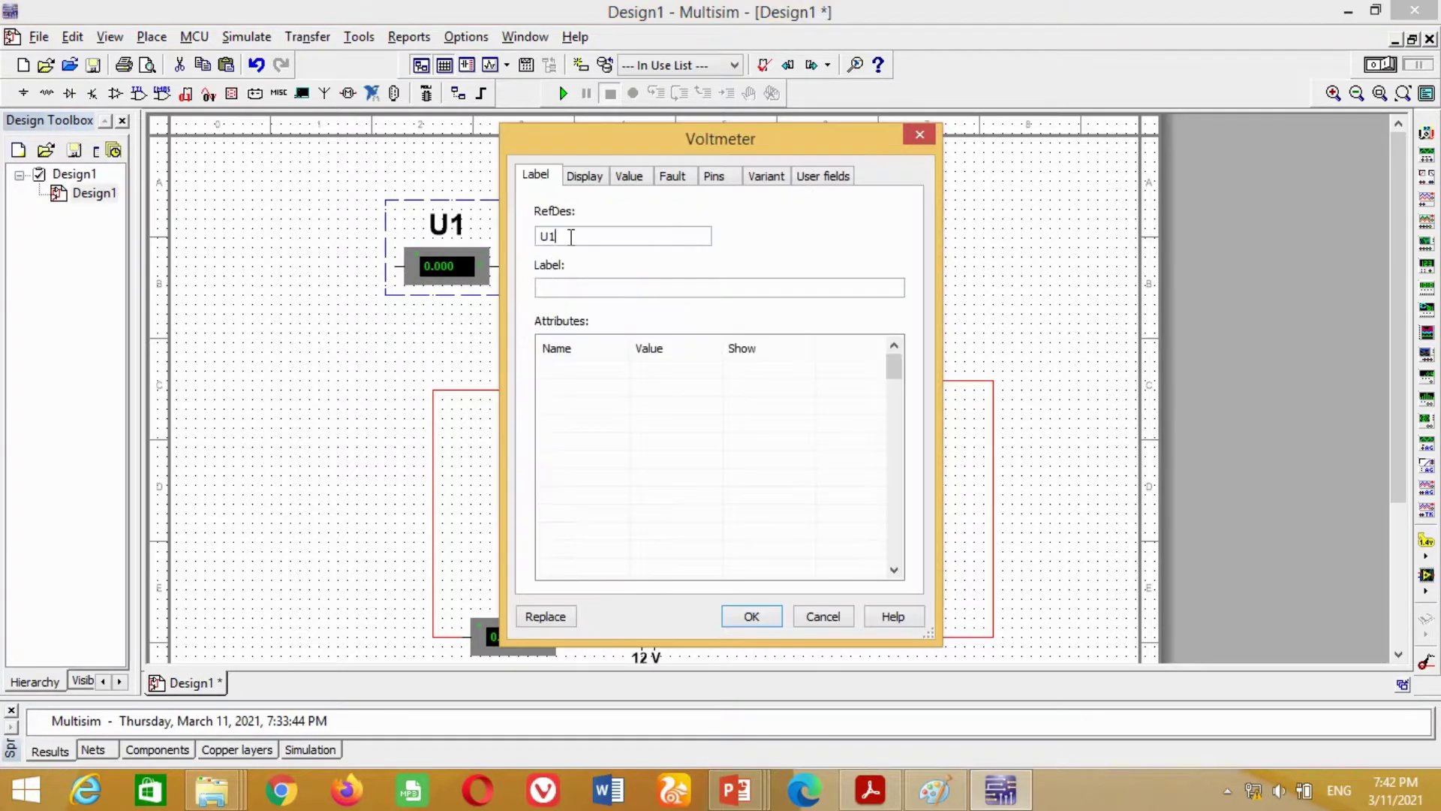
pyautogui.write('V2')
pyautogui.press('Return')
# Wire voltmeter V2 across R2's terminals and shift it further left.
pyautogui.click(500, 266)
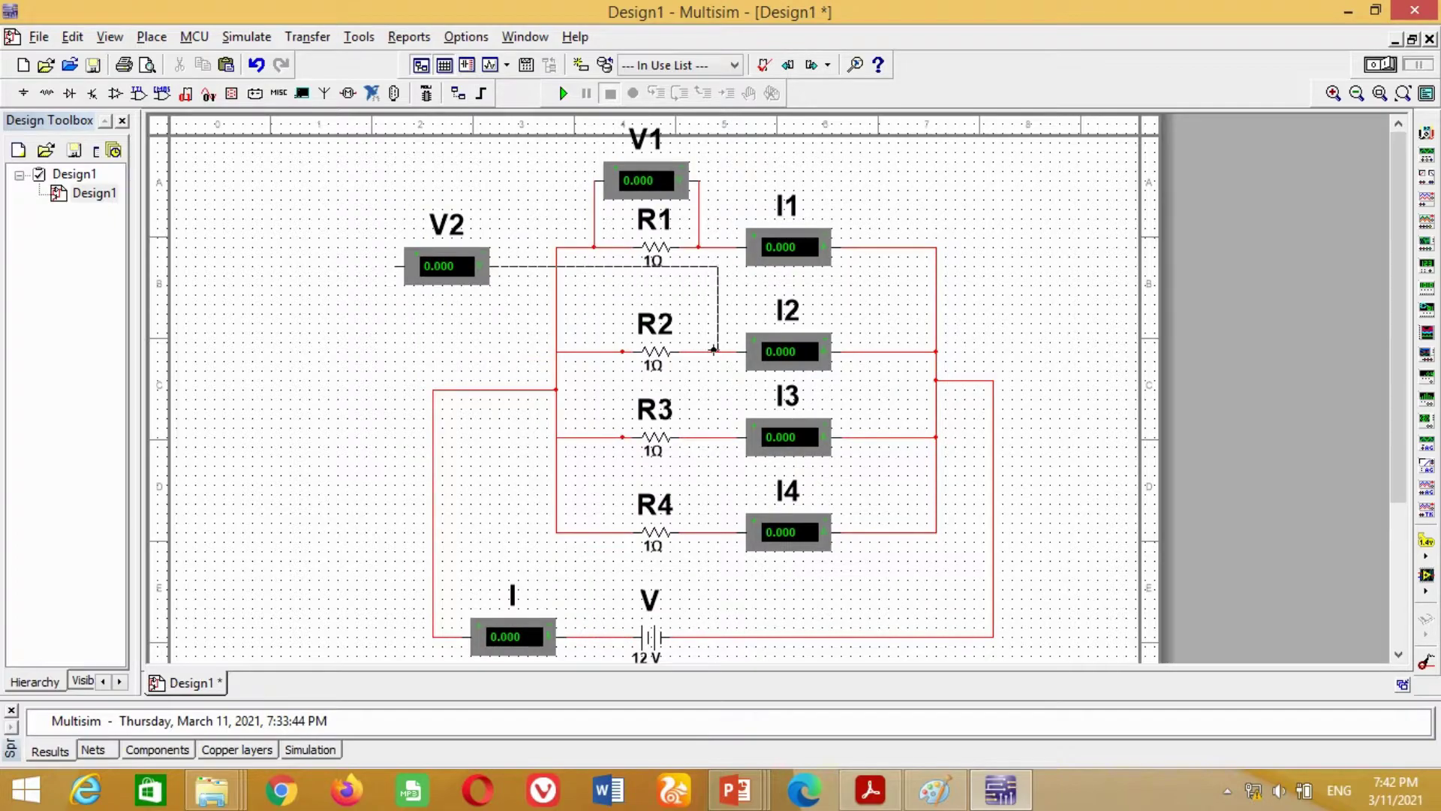
pyautogui.click(718, 351)
pyautogui.click(396, 265)
pyautogui.click(622, 350)
pyautogui.moveTo(431, 269); pyautogui.dragTo(468, 283)
pyautogui.click(322, 273)
# Copy V2 to create another voltmeter and position it near R3.
pyautogui.click(465, 285)
pyautogui.hotkey('ctrl', 'c')
pyautogui.hotkey('ctrl', 'v')
pyautogui.click(369, 361)
pyautogui.moveTo(369, 360); pyautogui.dragTo(321, 323)
# Wire the new voltmeter across R3 and label it V3.
pyautogui.click(375, 408)
pyautogui.click(719, 435)
pyautogui.click(310, 314)
pyautogui.click(433, 426)
pyautogui.doubleClick(350, 336)
pyautogui.write('V3')
pyautogui.press('Return')
# Add a fourth voltmeter labelled V4 and wire it across R4.
pyautogui.hotkey('ctrl', 'v')
pyautogui.click(217, 279)
pyautogui.doubleClick(218, 279)
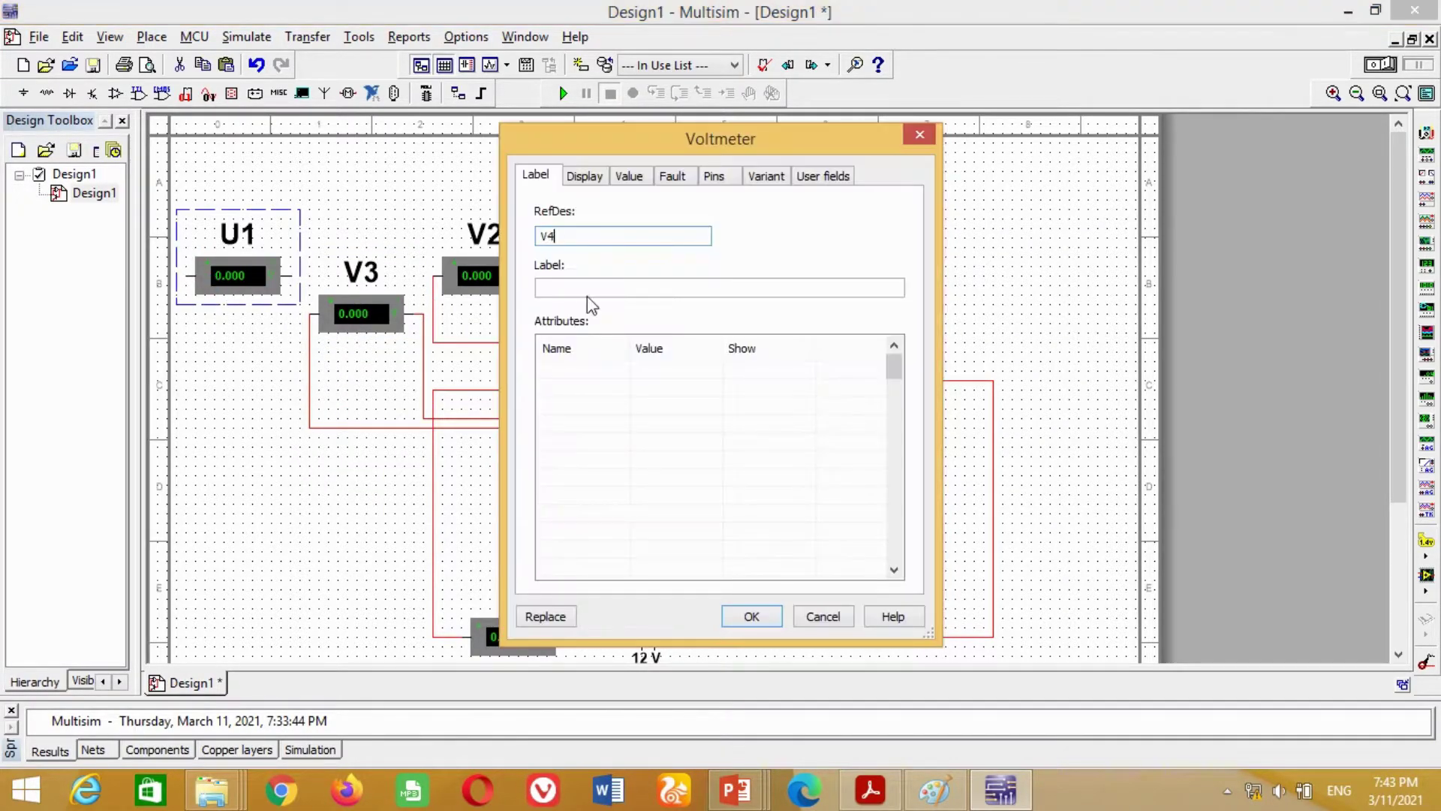
pyautogui.write('V4')
pyautogui.press('Return')
pyautogui.click(290, 275)
pyautogui.click(719, 533)
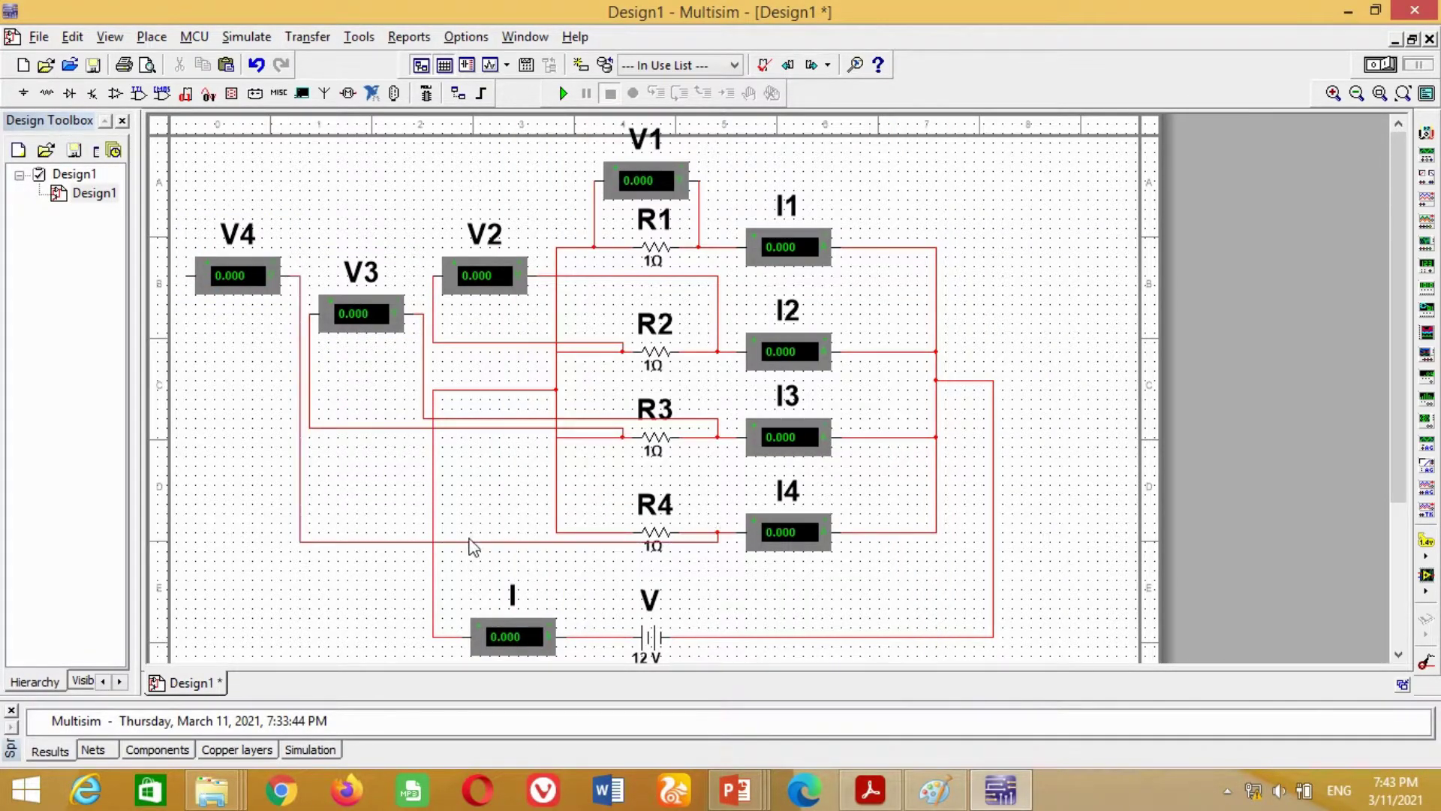
pyautogui.click(187, 275)
pyautogui.click(621, 533)
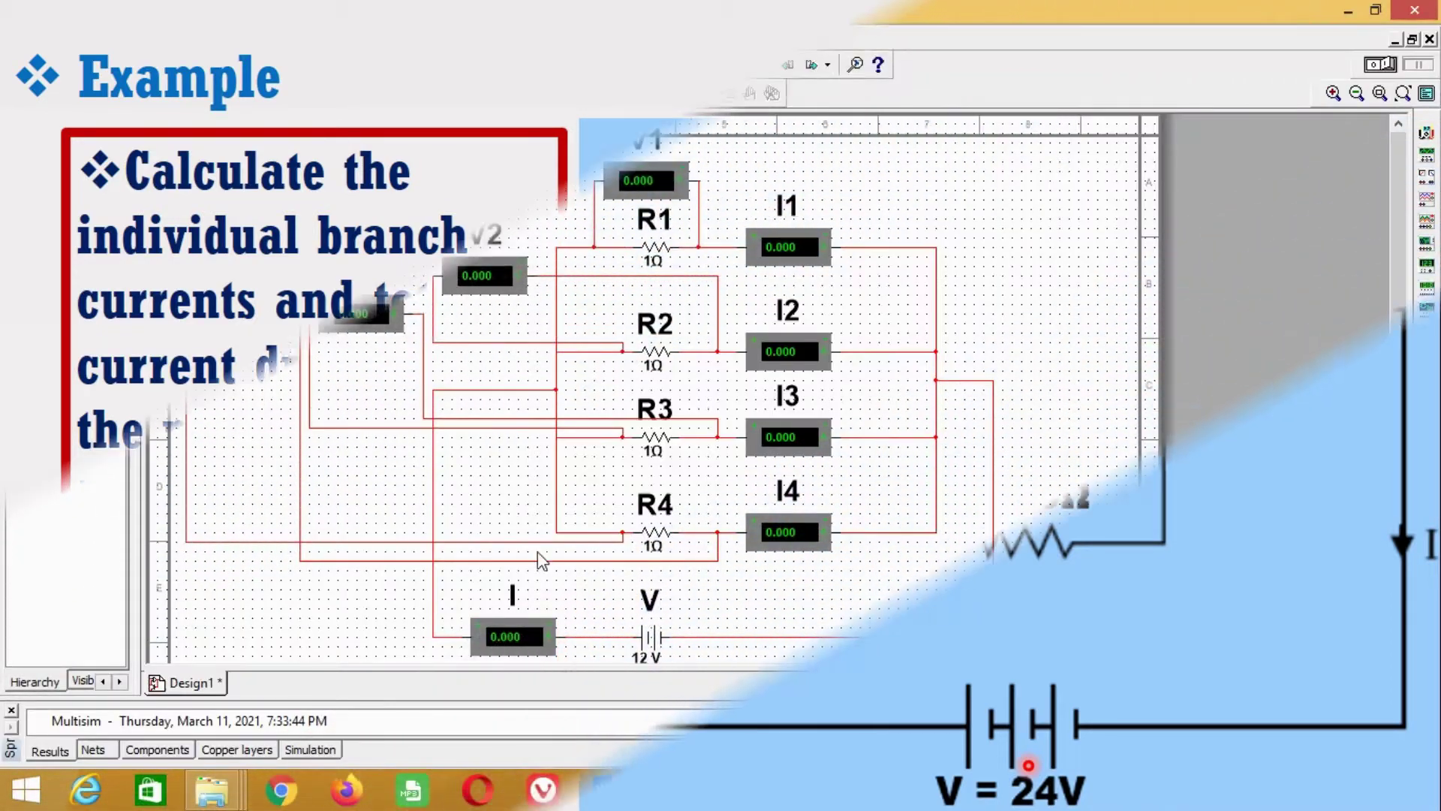
# Set resistors R1, R2, R3 and R4 to 10, 20, 30 and 40 Ω.
pyautogui.doubleClick(655, 259)
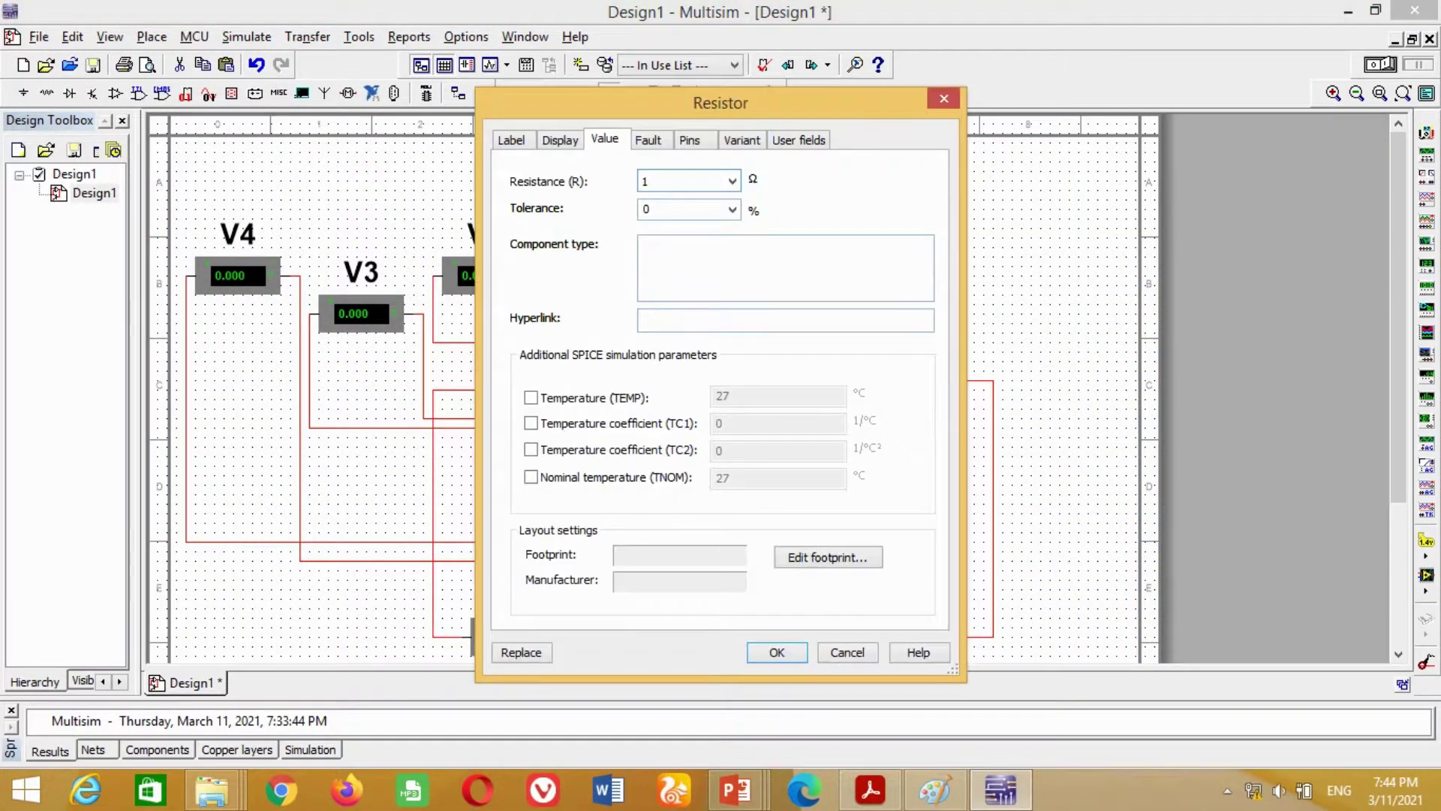
pyautogui.press('Return')
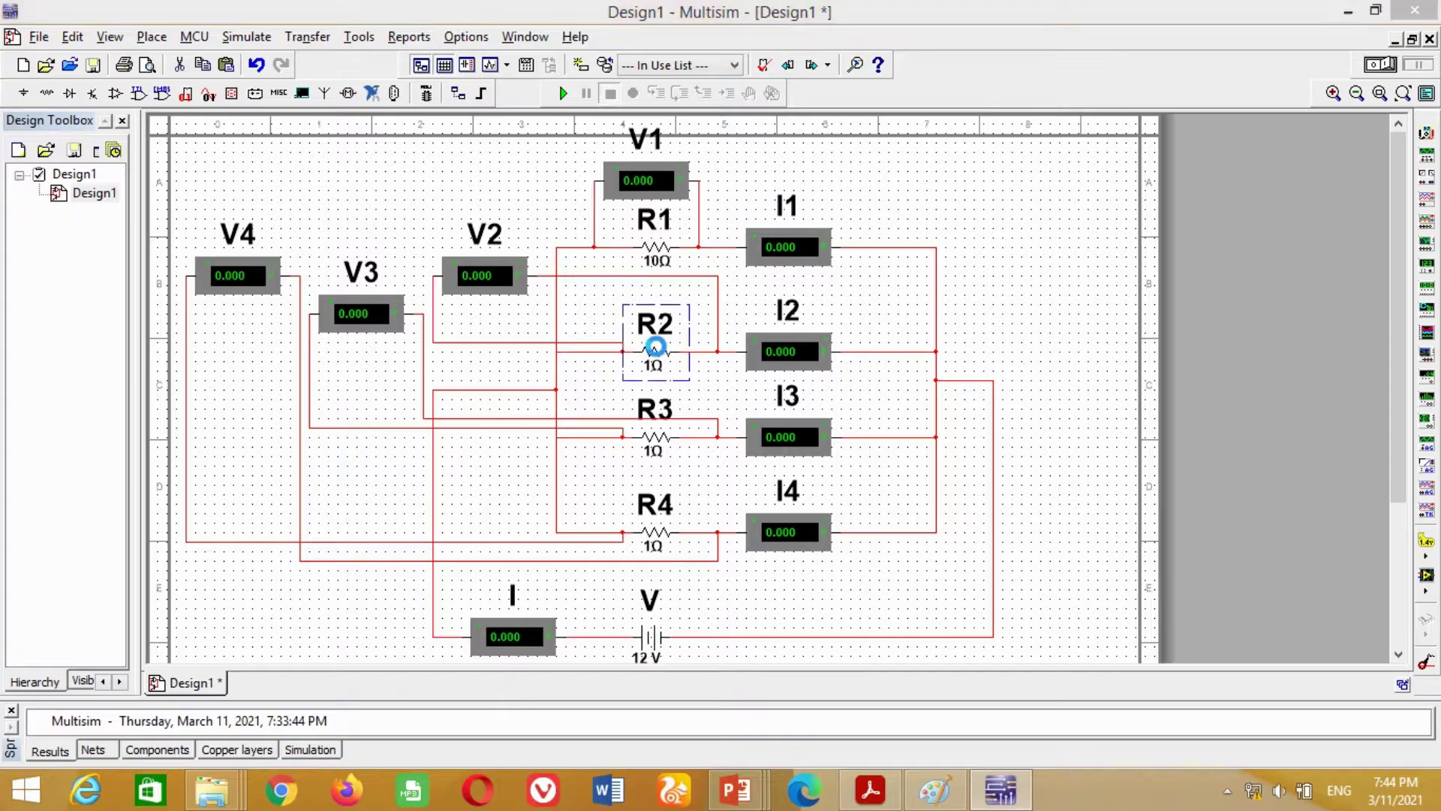
pyautogui.doubleClick(654, 350)
pyautogui.press('Return')
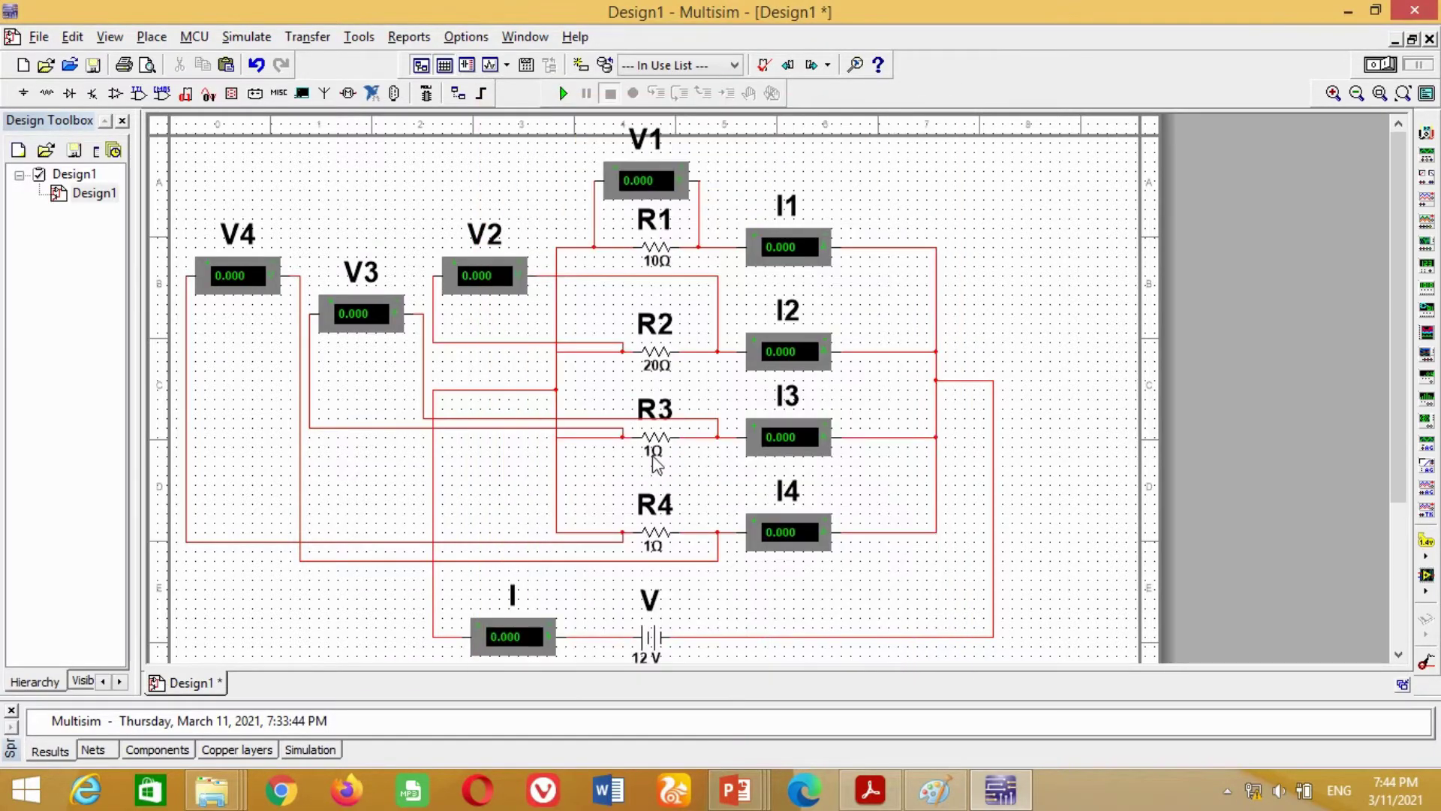
pyautogui.doubleClick(658, 444)
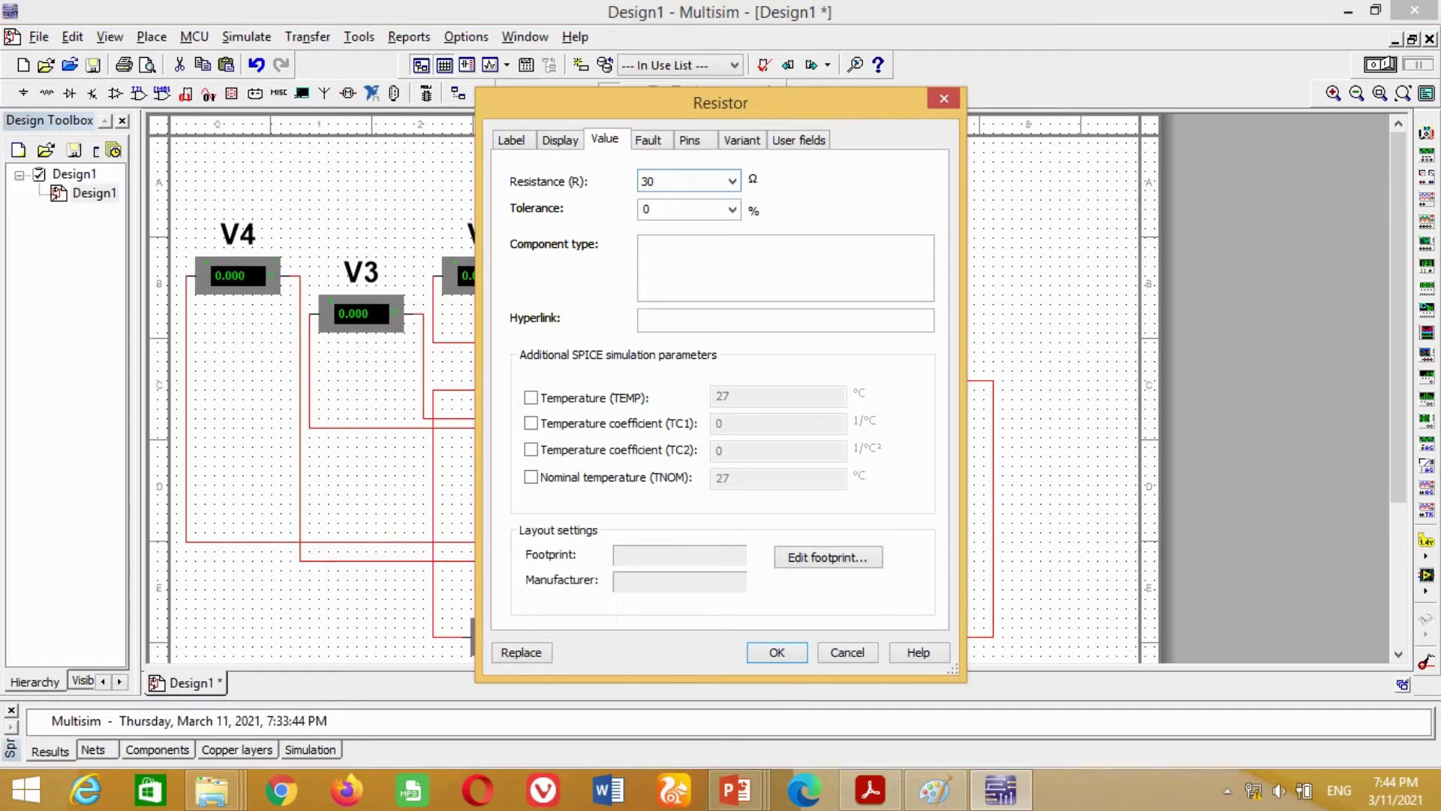
pyautogui.press('Return')
pyautogui.doubleClick(657, 538)
pyautogui.write('40')
pyautogui.click(777, 652)
# Set the battery voltage to 24 V.
pyautogui.doubleClick(652, 640)
pyautogui.write('24')
pyautogui.click(750, 615)
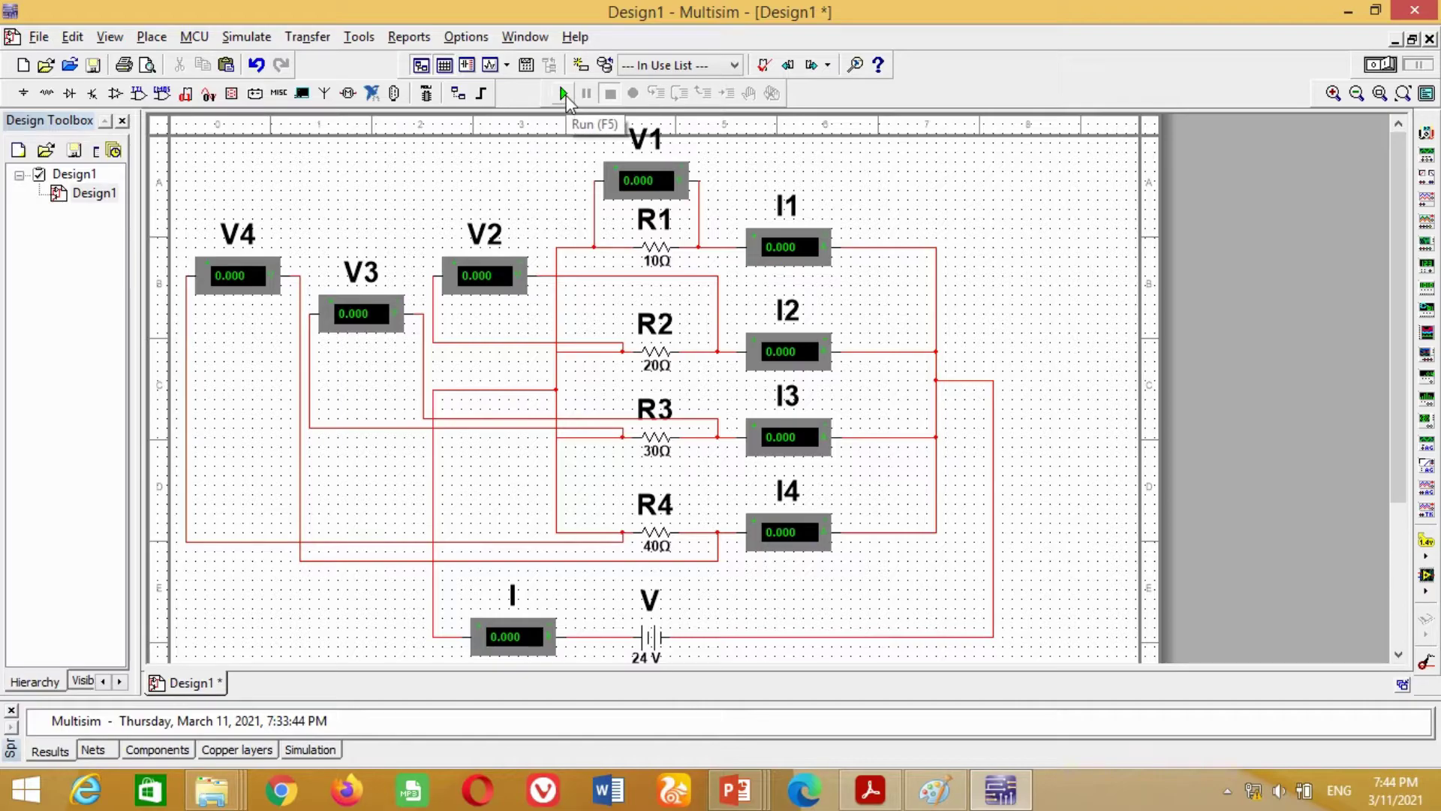
# Place a GROUND component from the Sources group onto the schematic.
pyautogui.click(152, 37)
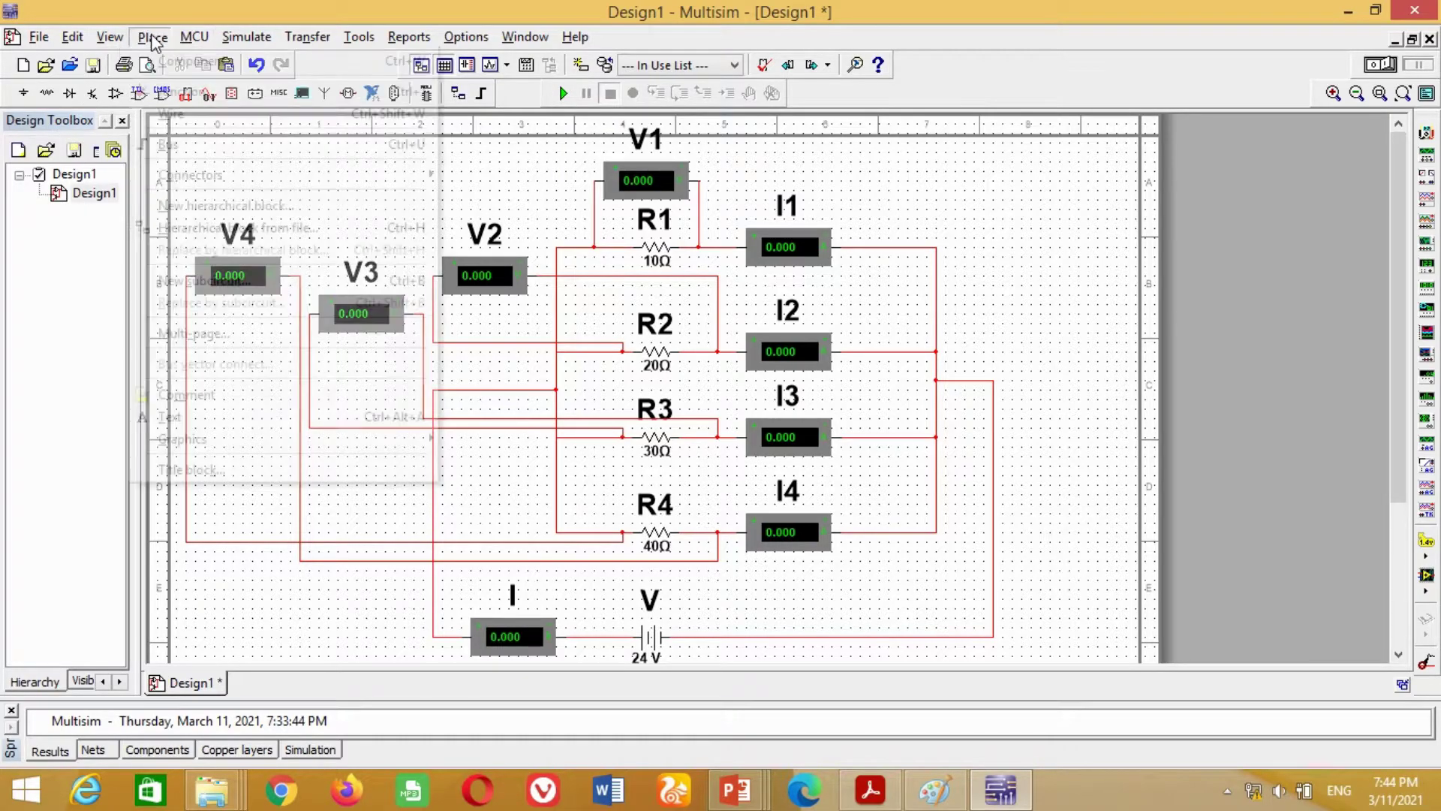
pyautogui.click(177, 55)
pyautogui.click(300, 334)
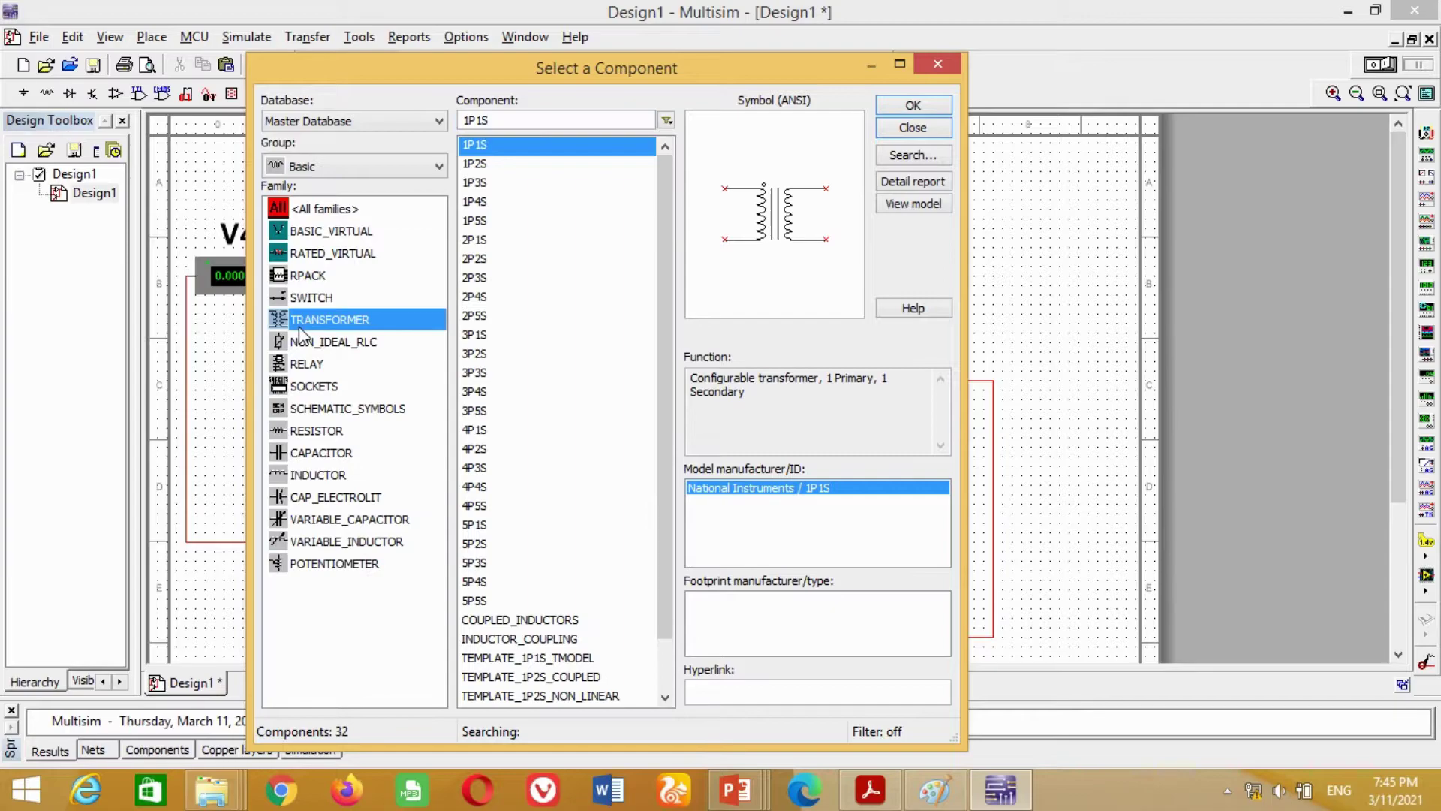
pyautogui.click(337, 172)
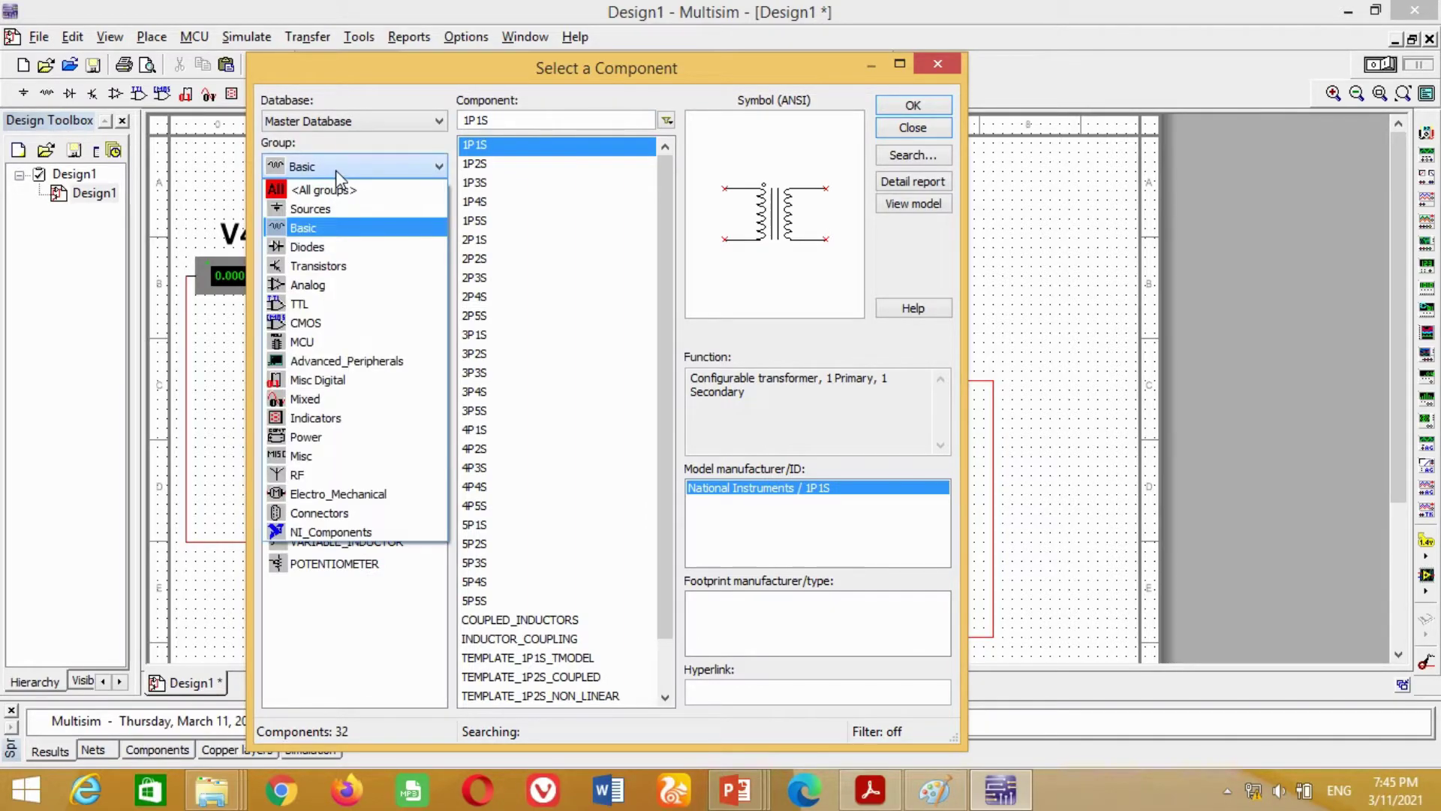
pyautogui.click(325, 221)
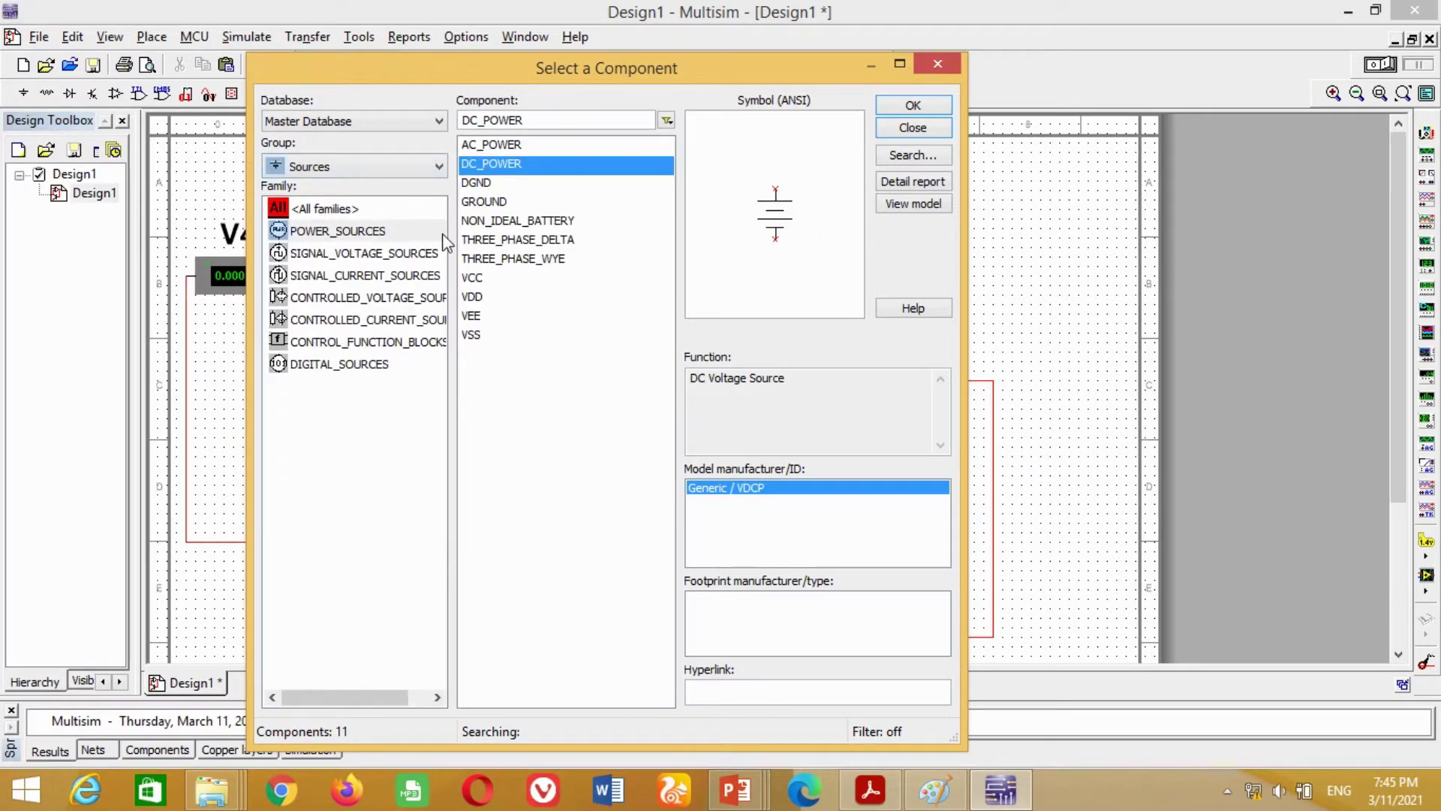
pyautogui.click(484, 203)
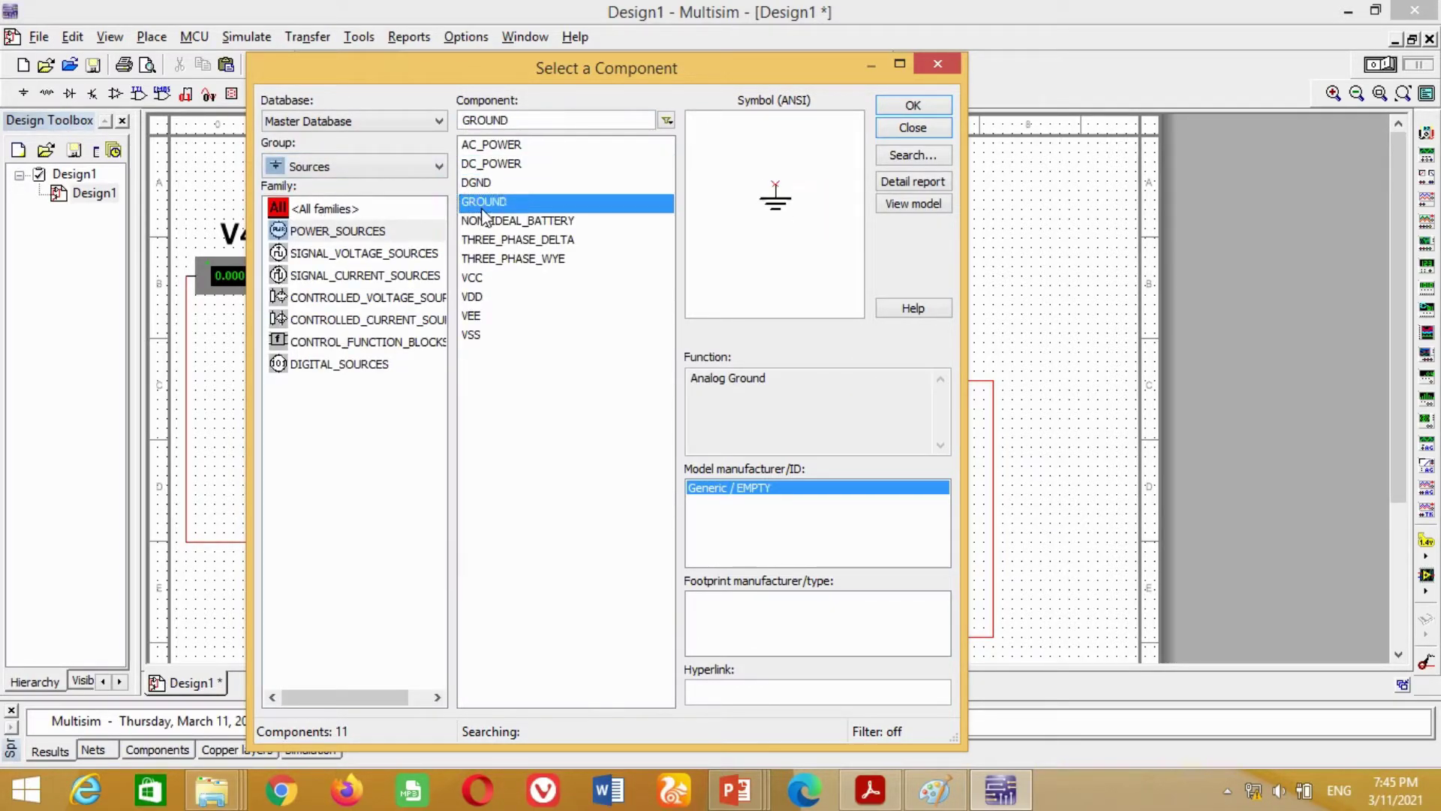
pyautogui.click(918, 109)
pyautogui.click(1069, 625)
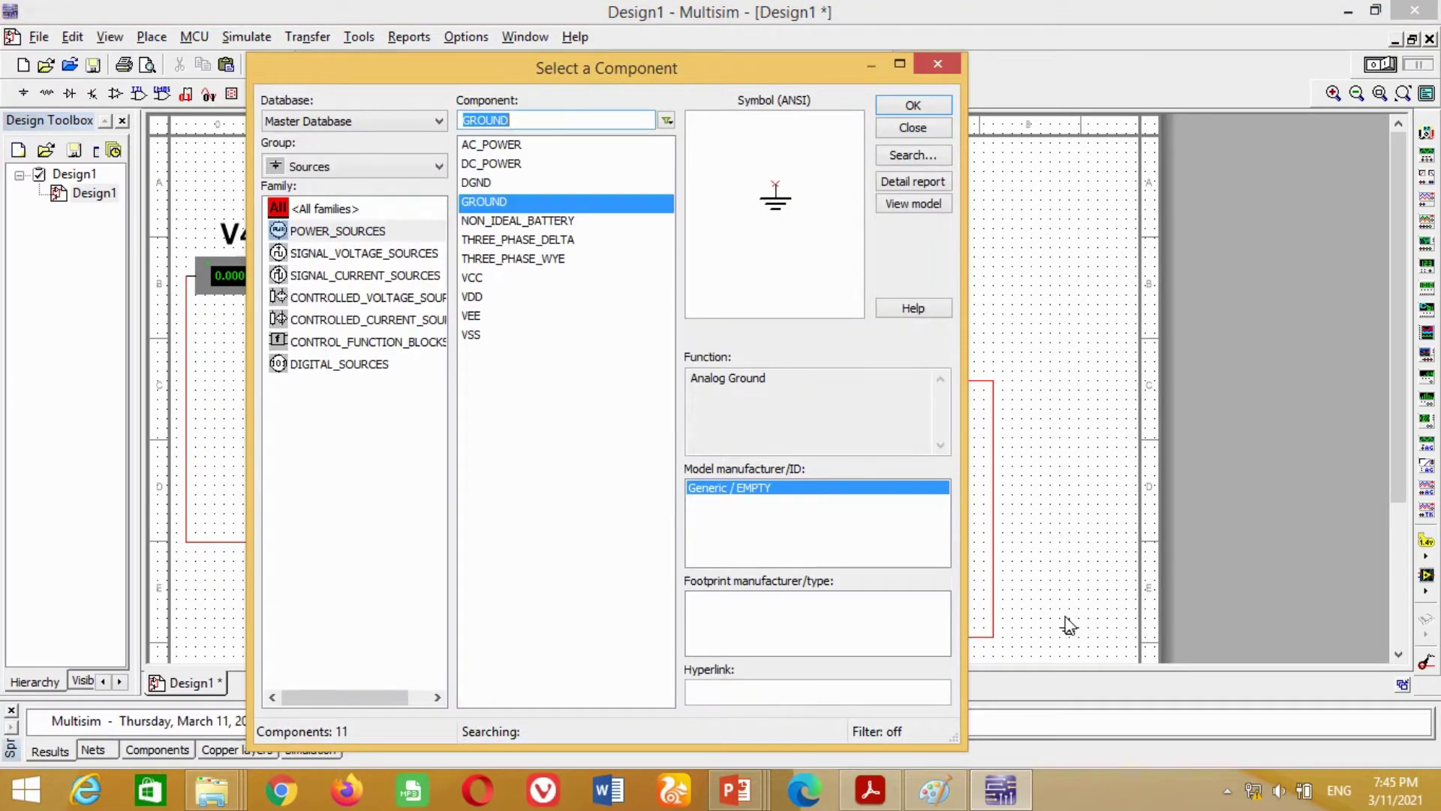
pyautogui.click(897, 129)
# Attach the ground to the bottom wire right of the battery and run the simulation.
pyautogui.moveTo(1397, 292); pyautogui.dragTo(1249, 437)
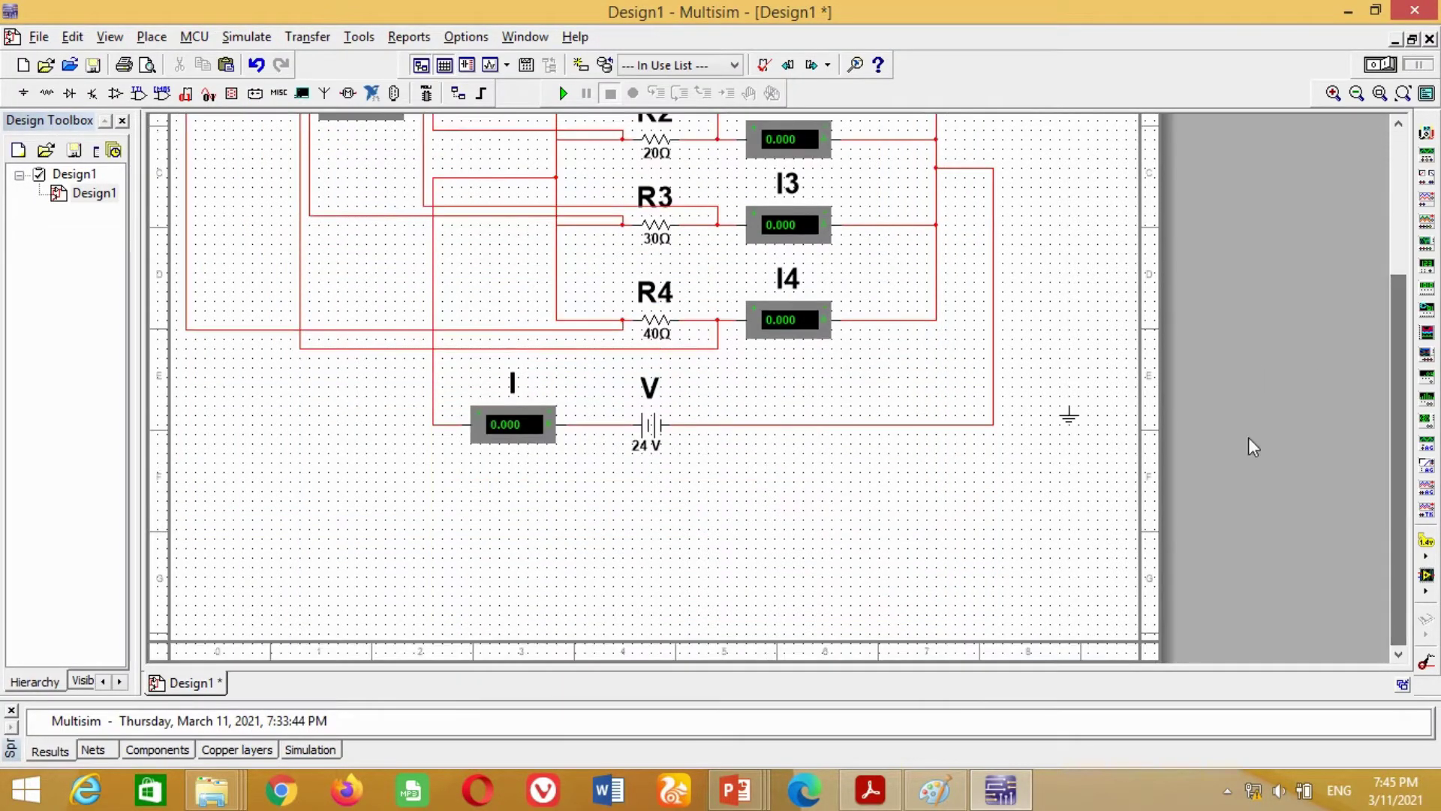
pyautogui.moveTo(1069, 417); pyautogui.dragTo(921, 443)
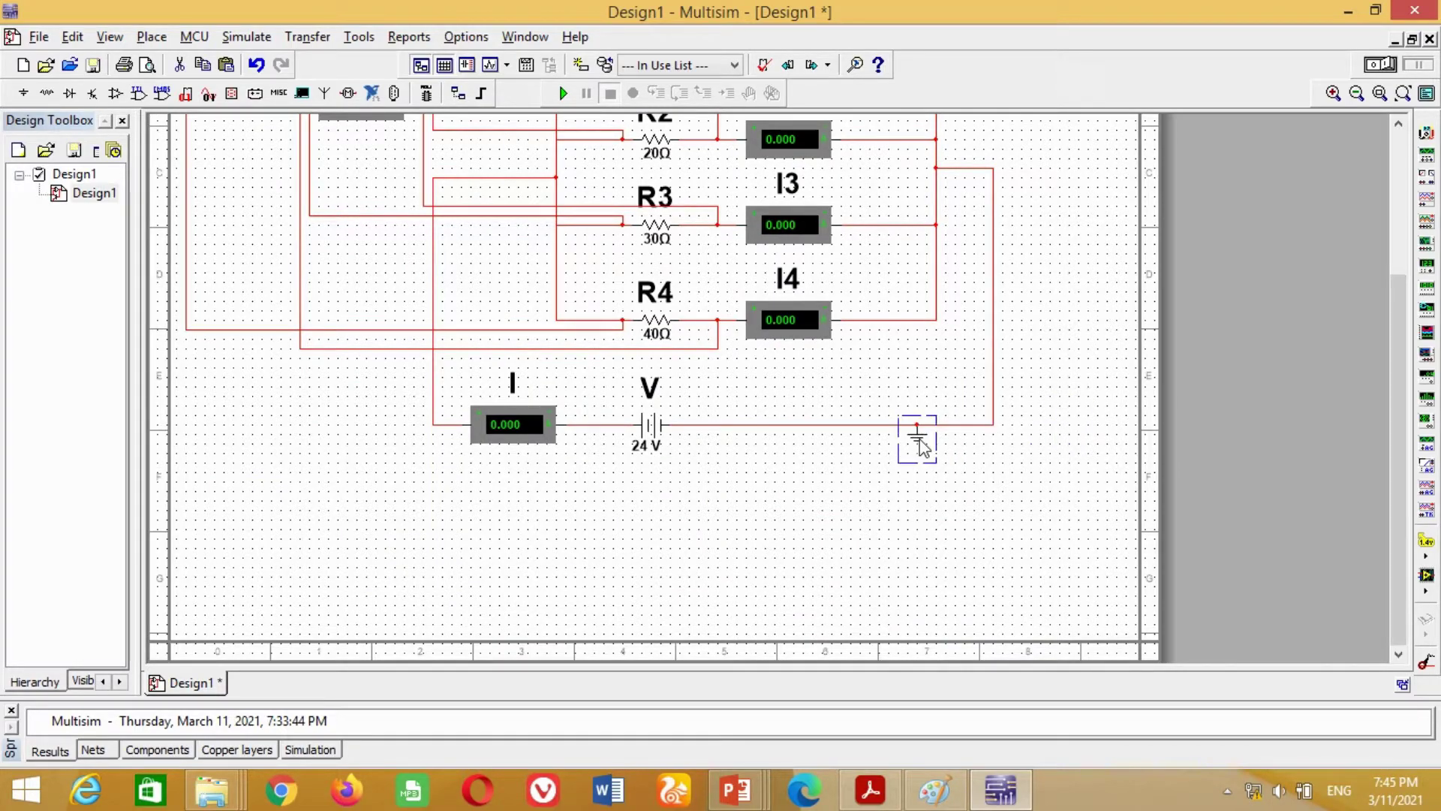
pyautogui.click(956, 464)
pyautogui.moveTo(1395, 357); pyautogui.dragTo(1375, 234)
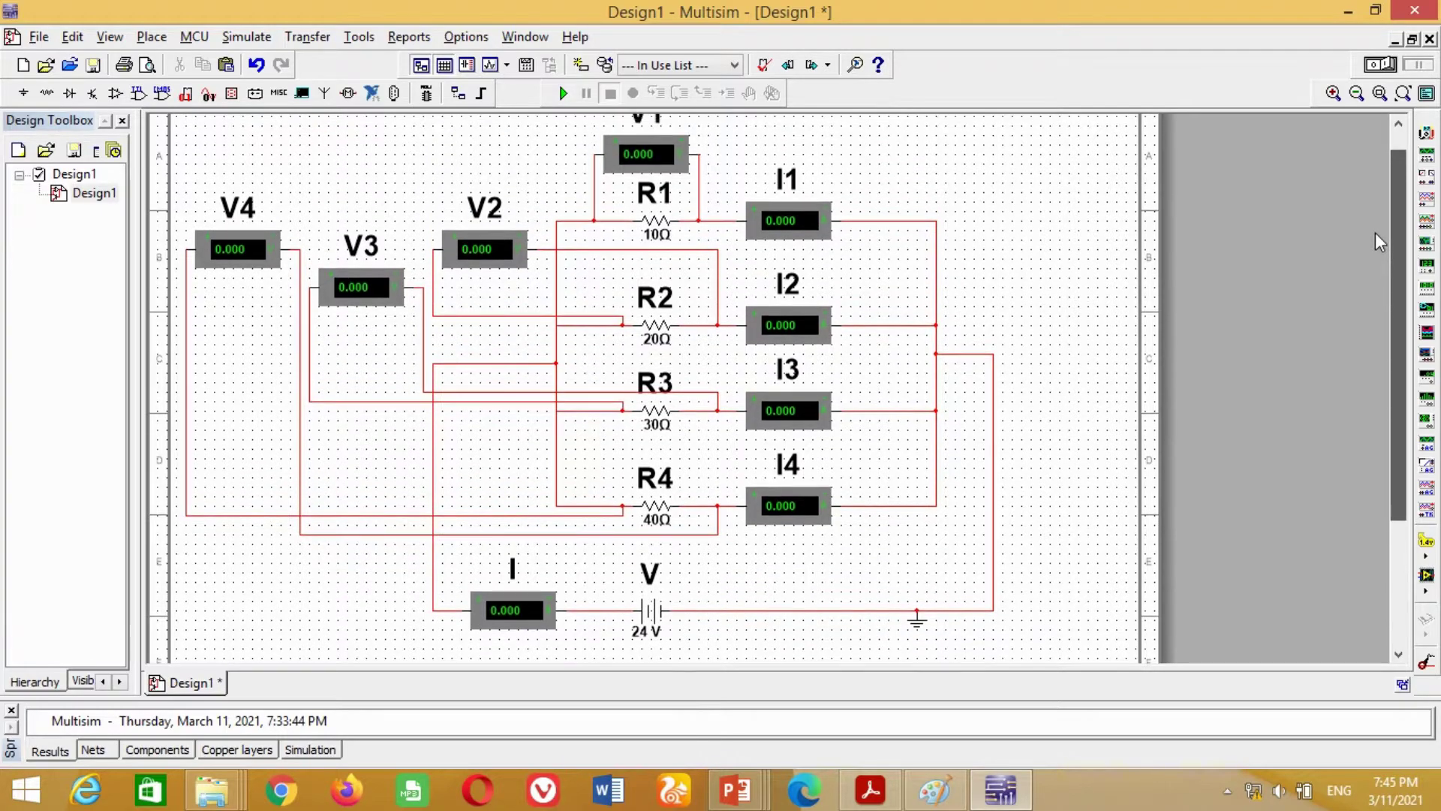
pyautogui.click(566, 94)
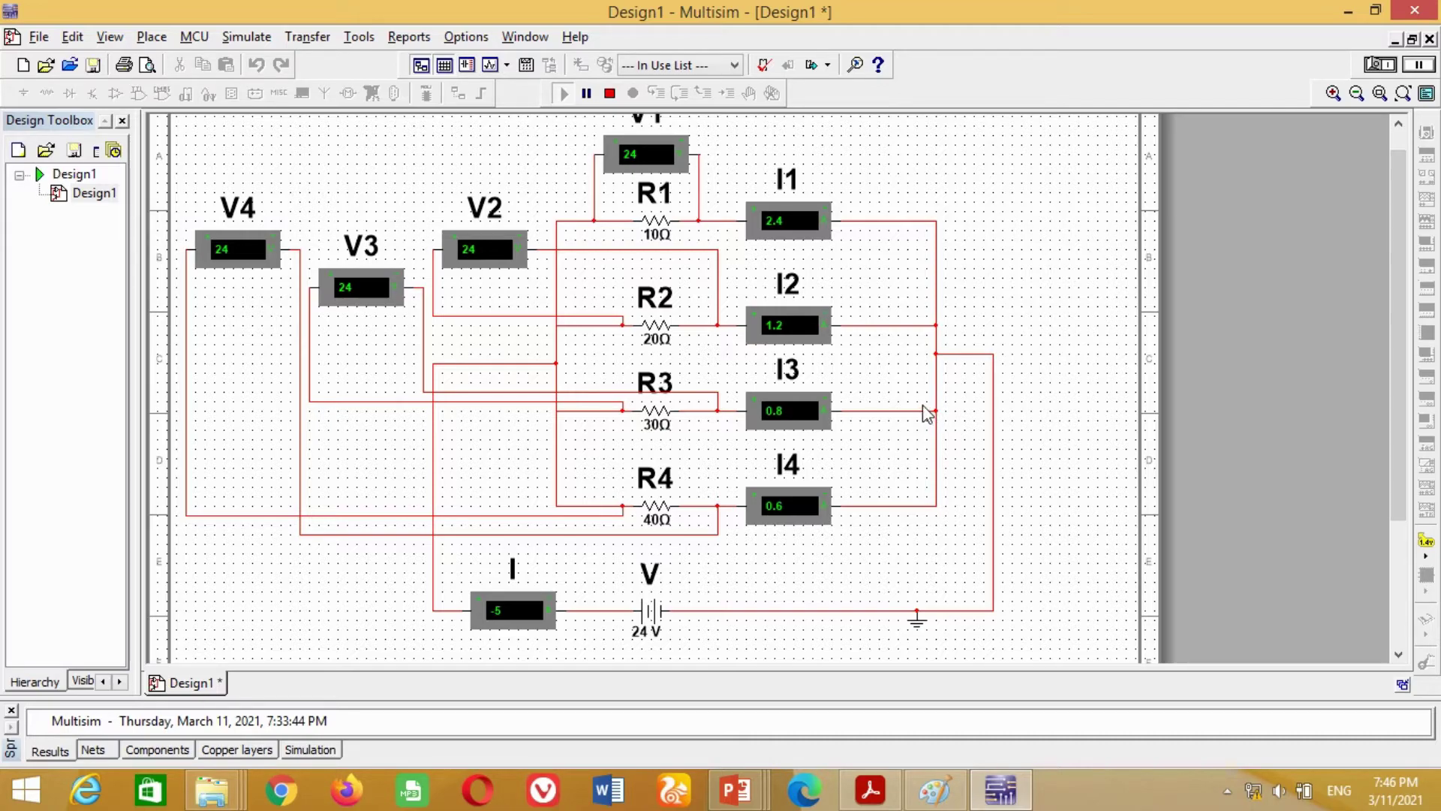
# Stop the simulation, delete ammeter I's wires, and rotate it with Ctrl+R to reverse polarity.
pyautogui.click(610, 93)
pyautogui.click(578, 610)
pyautogui.press('Delete')
pyautogui.click(435, 612)
pyautogui.press('Delete')
pyautogui.click(507, 623)
pyautogui.hotkey('ctrl', 'r')
pyautogui.hotkey('ctrl', 'r')
# Rewire ammeter I between the battery and resistor network, then rerun the simulation.
pyautogui.click(550, 610)
pyautogui.click(633, 609)
pyautogui.click(454, 609)
pyautogui.click(556, 353)
pyautogui.click(565, 95)
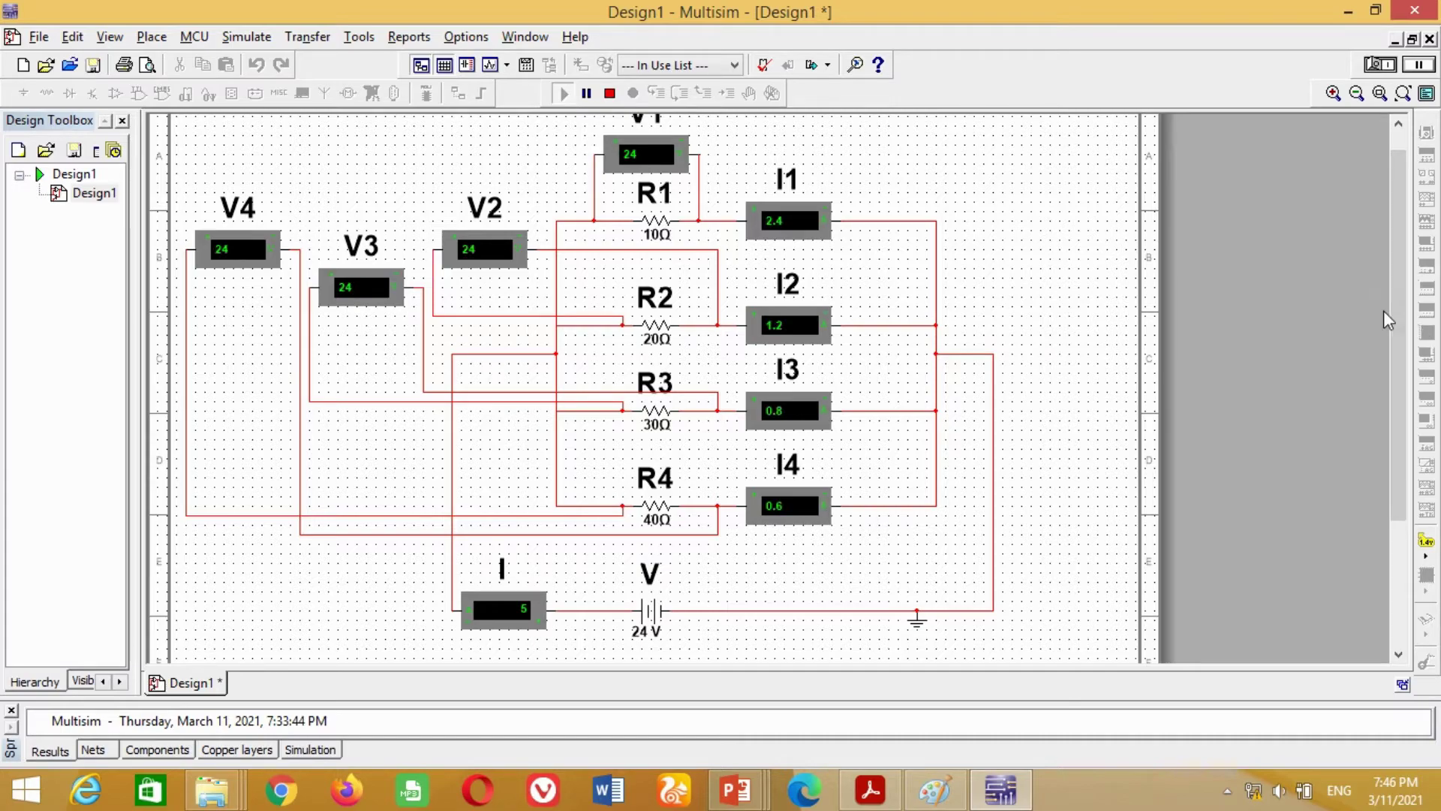
pyautogui.scroll(1, 1385, 310)
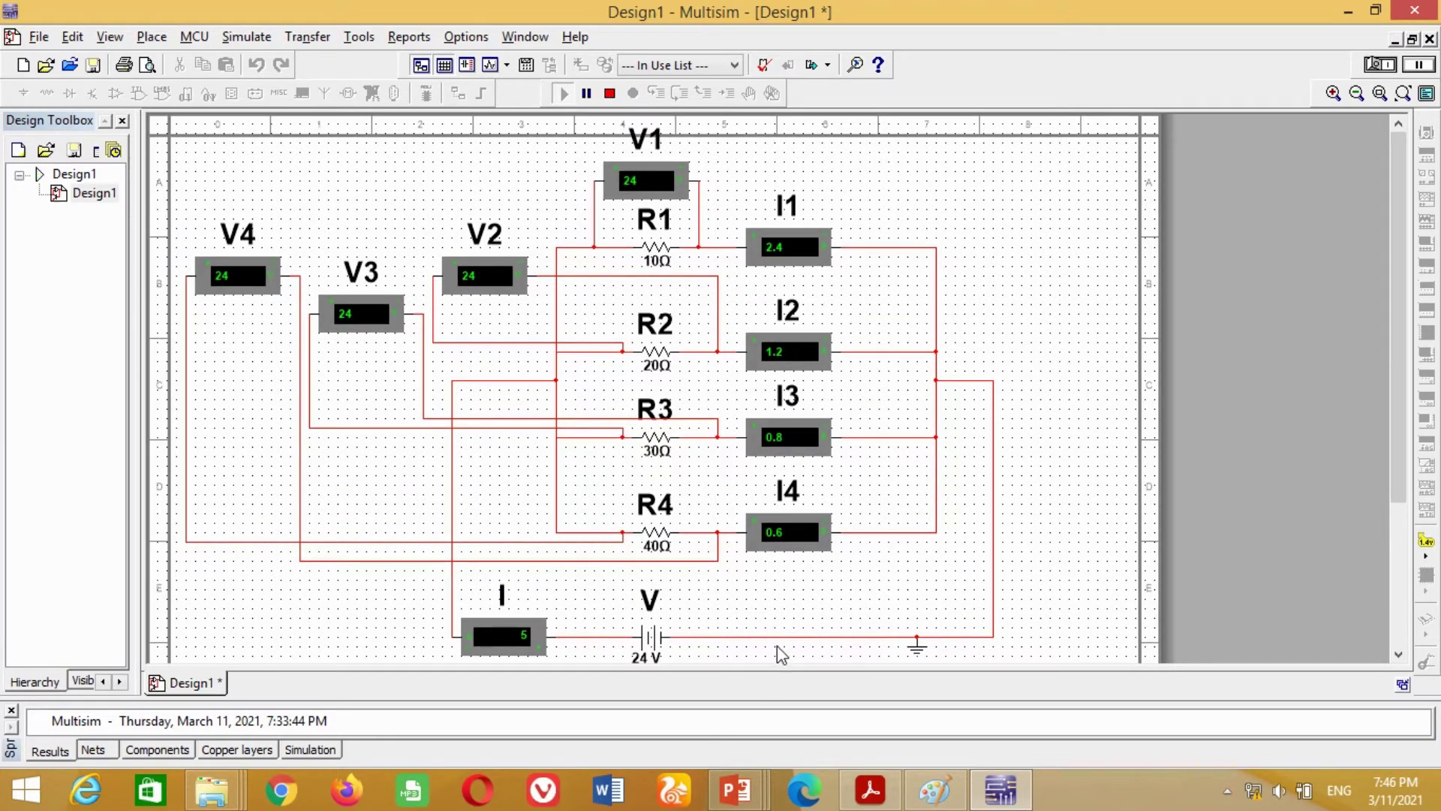